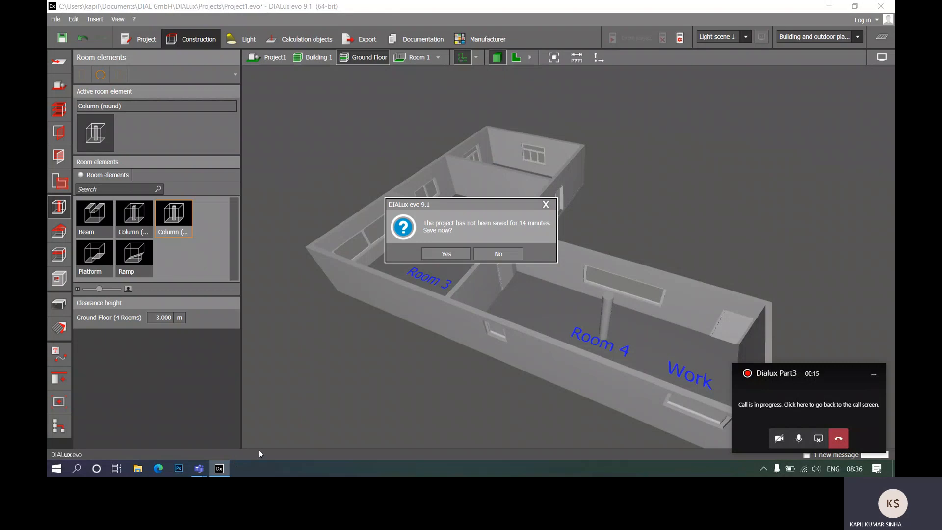
- Save the project and show the whole ground floor in plan view
{"action": "left_click", "coordinate": [459, 257]}
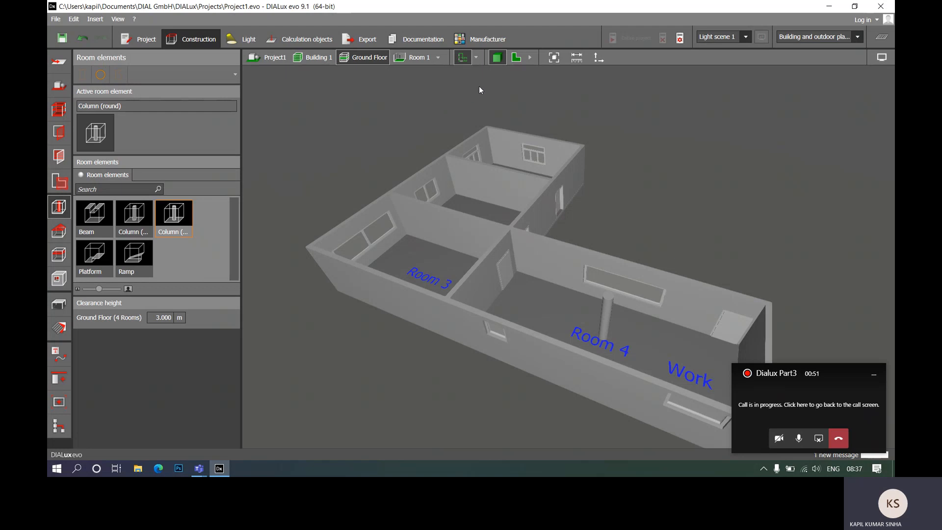
{"action": "left_click", "coordinate": [515, 58]}
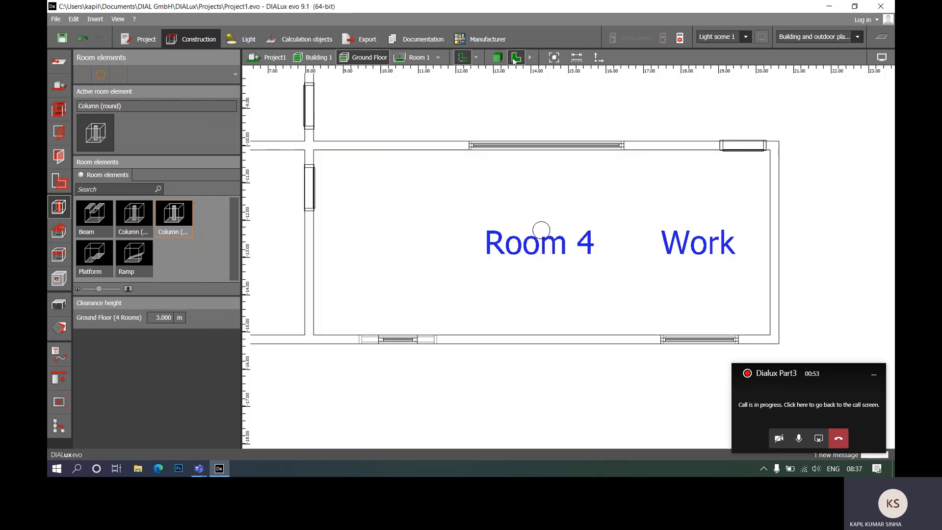
{"action": "scroll", "coordinate": [527, 132], "scroll_direction": "down", "scroll_amount": 3}
{"action": "middle_click_drag", "start_coordinate": [479, 119], "coordinate": [507, 246]}
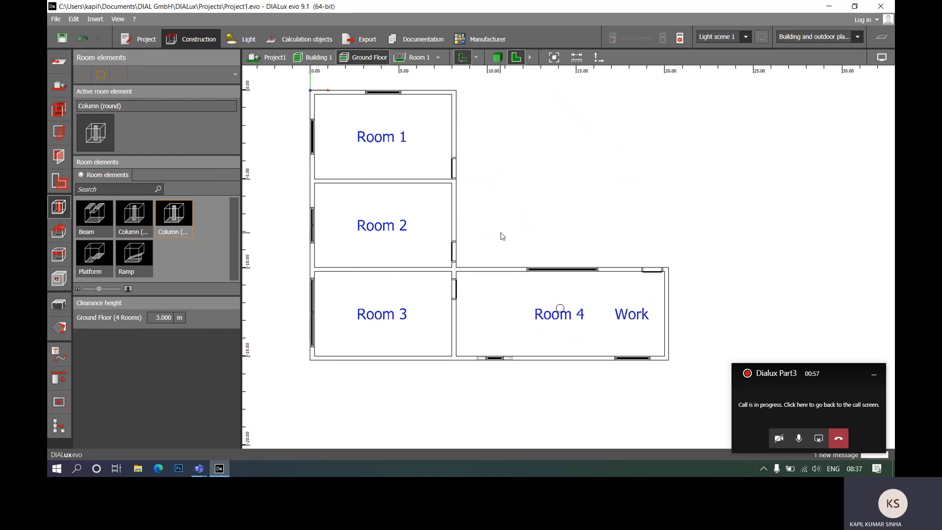
- Choose the 200X60 left container desk as the active furniture object
{"action": "left_click", "coordinate": [63, 305]}
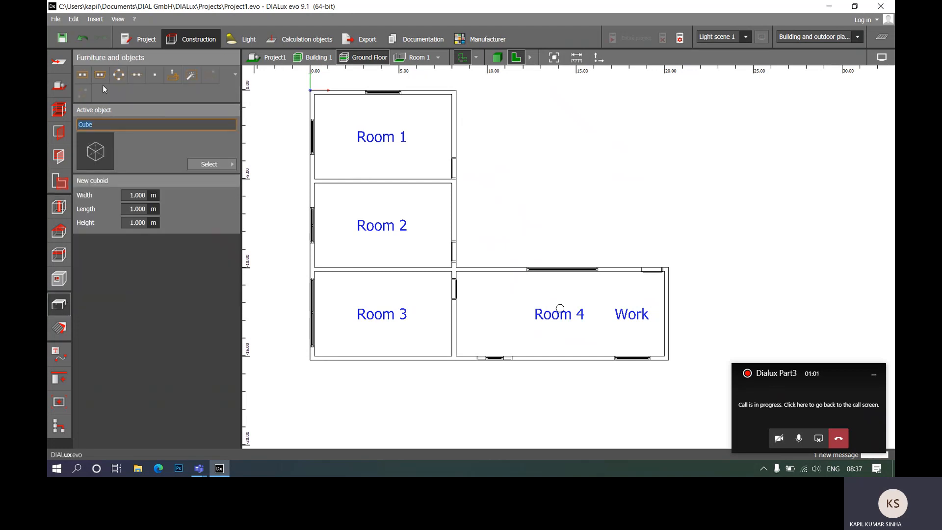
{"action": "left_click", "coordinate": [222, 166]}
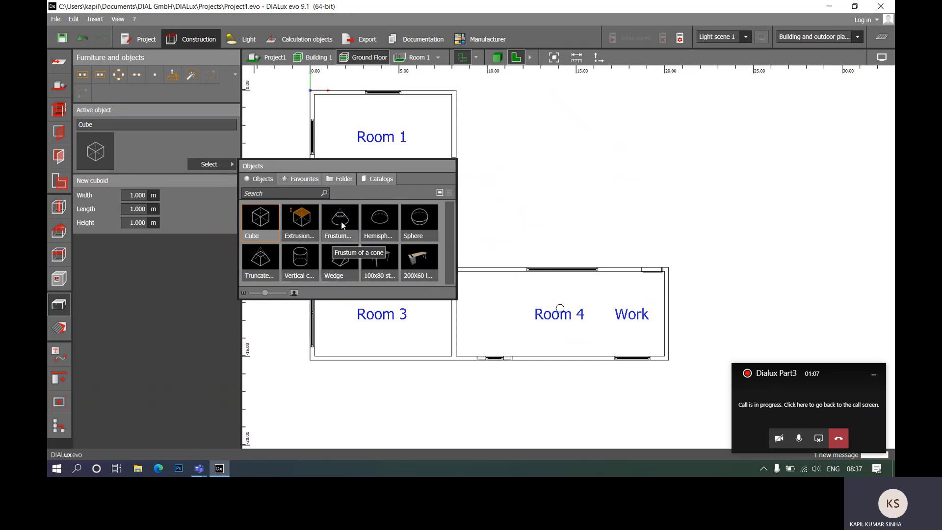
{"action": "left_click", "coordinate": [424, 265]}
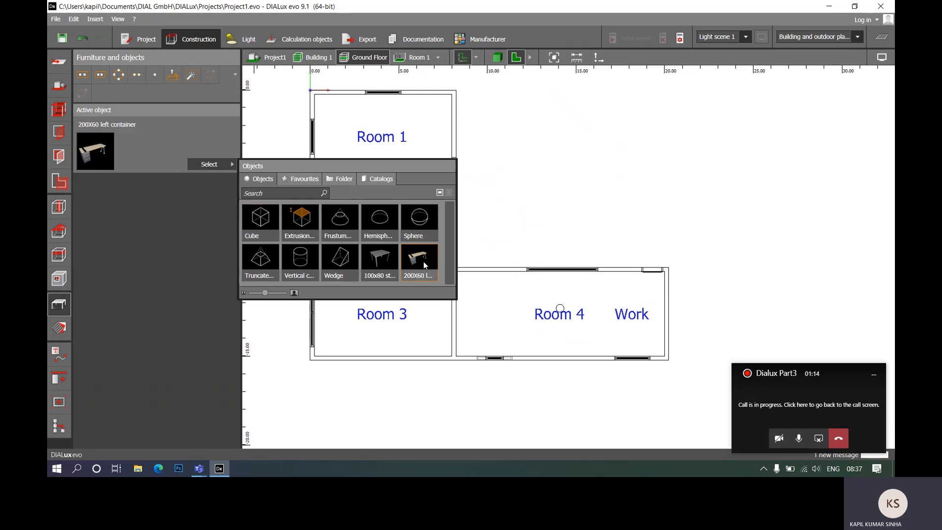
- Place one desk in Room 1 with a rectangular arrangement about 2.15 m long and 1.05 m wide
{"action": "left_click", "coordinate": [82, 74]}
{"action": "scroll", "coordinate": [383, 146], "scroll_direction": "up", "scroll_amount": 3}
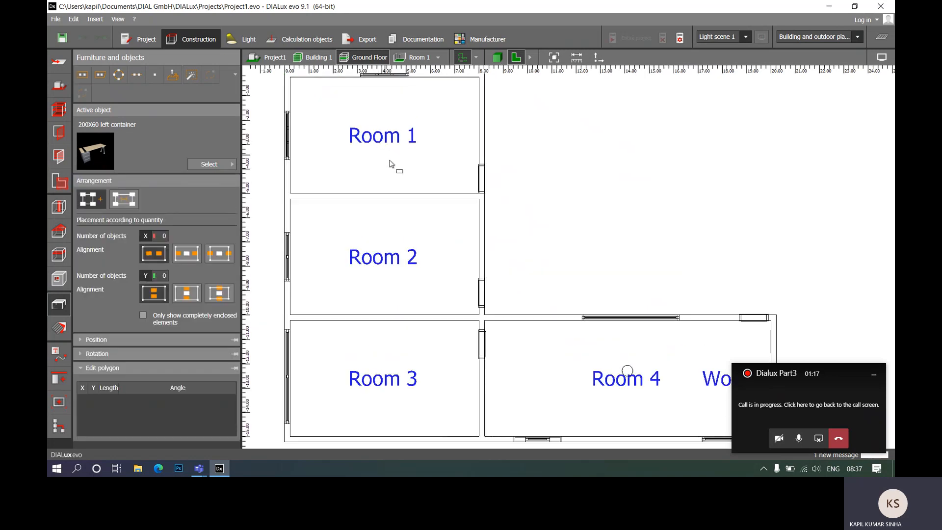
{"action": "scroll", "coordinate": [394, 169], "scroll_direction": "down", "scroll_amount": 1}
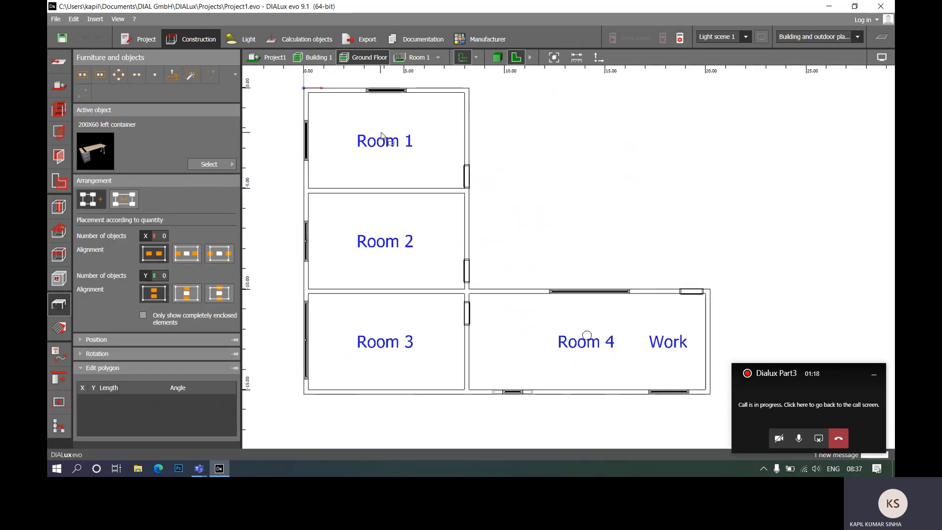
{"action": "left_click", "coordinate": [350, 115]}
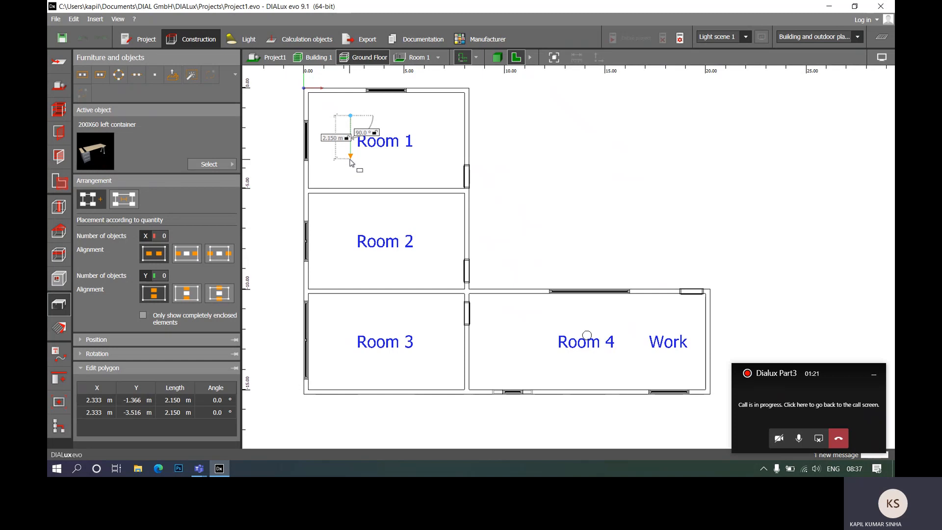
{"action": "left_click", "coordinate": [351, 159]}
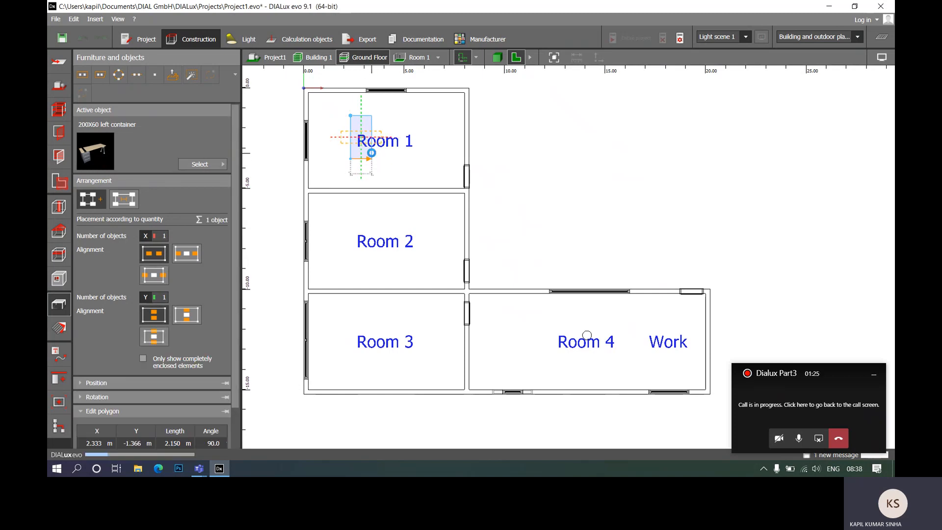
{"action": "left_click", "coordinate": [371, 156]}
{"action": "scroll", "coordinate": [358, 139], "scroll_direction": "up", "scroll_amount": 2}
{"action": "scroll", "coordinate": [358, 138], "scroll_direction": "up", "scroll_amount": 1}
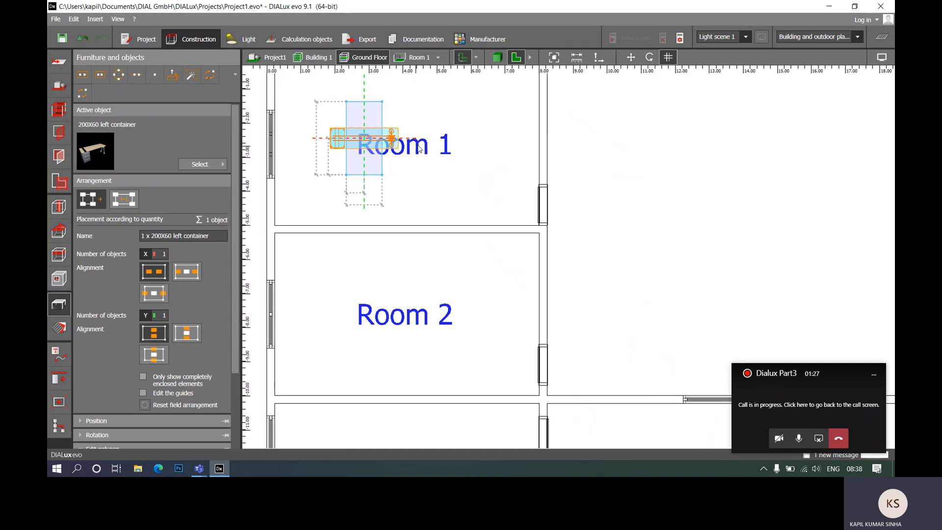
{"action": "left_click", "coordinate": [477, 126]}
{"action": "scroll", "coordinate": [319, 146], "scroll_direction": "up", "scroll_amount": 3}
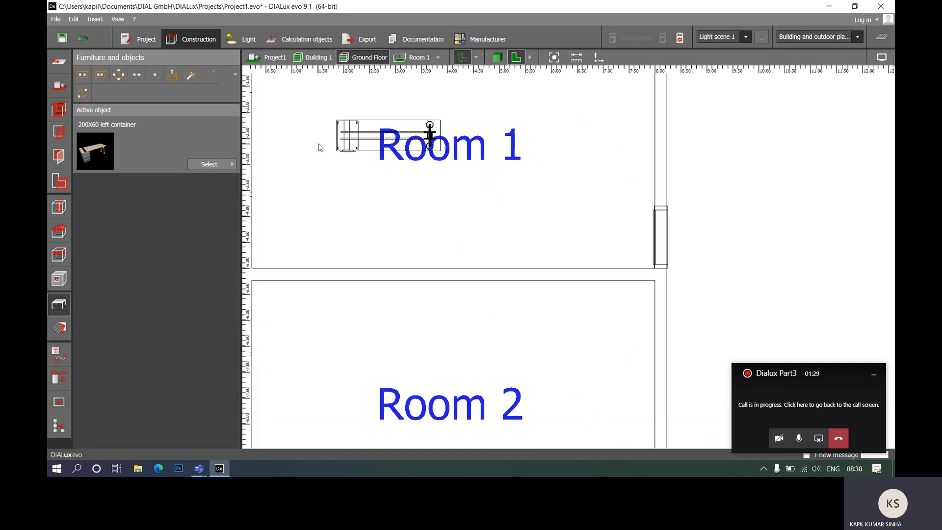
- Rotate the desk in Room 1 clockwise by about 90° so it runs parallel to the outer window wall
{"action": "scroll", "coordinate": [368, 152], "scroll_direction": "down", "scroll_amount": 2}
{"action": "left_click", "coordinate": [381, 164]}
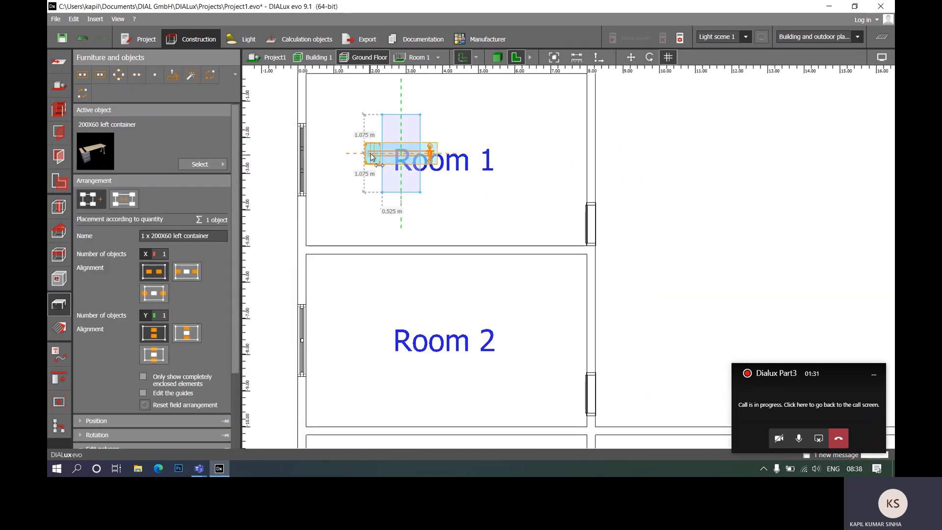
{"action": "left_click", "coordinate": [649, 57]}
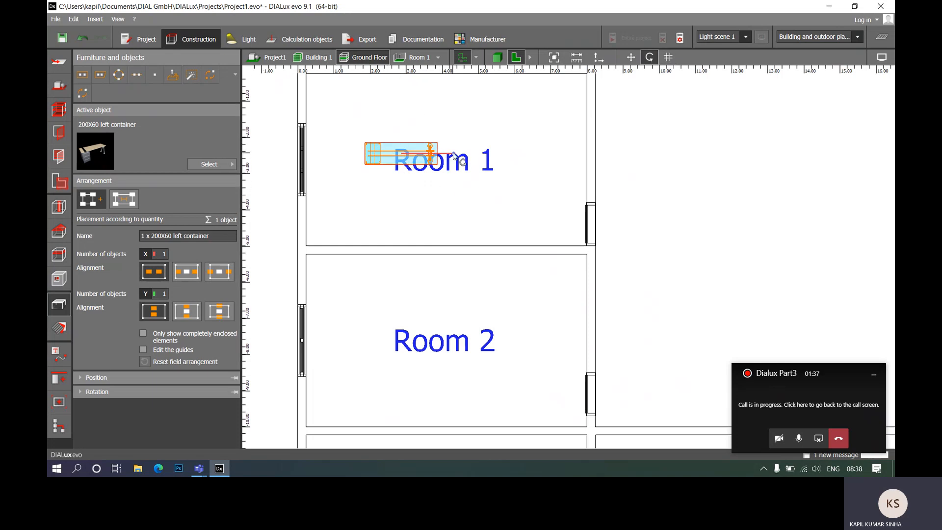
{"action": "left_click_drag", "start_coordinate": [454, 154], "coordinate": [404, 198]}
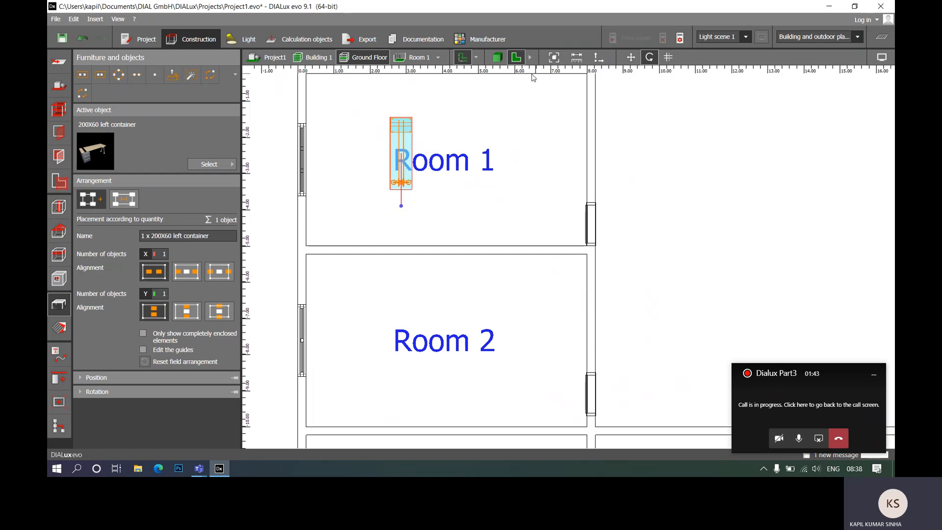
- Examine the desk's placement and orientation in Room 1 in the 3D view
{"action": "left_click", "coordinate": [499, 60]}
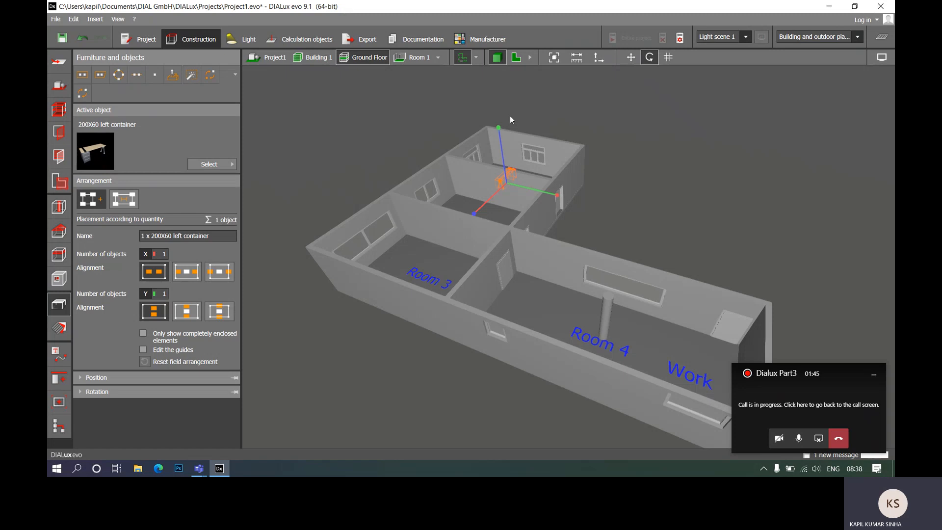
{"action": "scroll", "coordinate": [513, 135], "scroll_direction": "up", "scroll_amount": 4}
{"action": "middle_click_drag", "start_coordinate": [529, 217], "coordinate": [381, 362]}
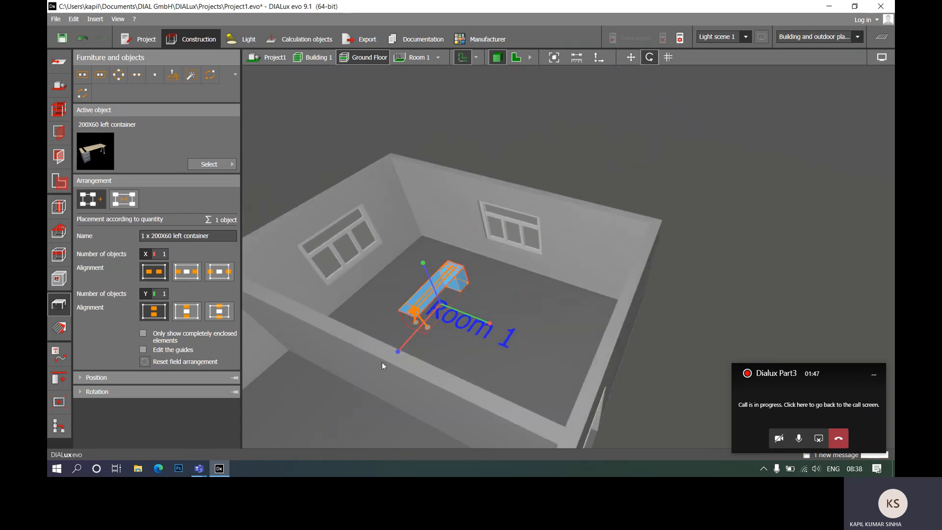
{"action": "scroll", "coordinate": [446, 299], "scroll_direction": "up", "scroll_amount": 4}
{"action": "scroll", "coordinate": [445, 301], "scroll_direction": "up", "scroll_amount": 1}
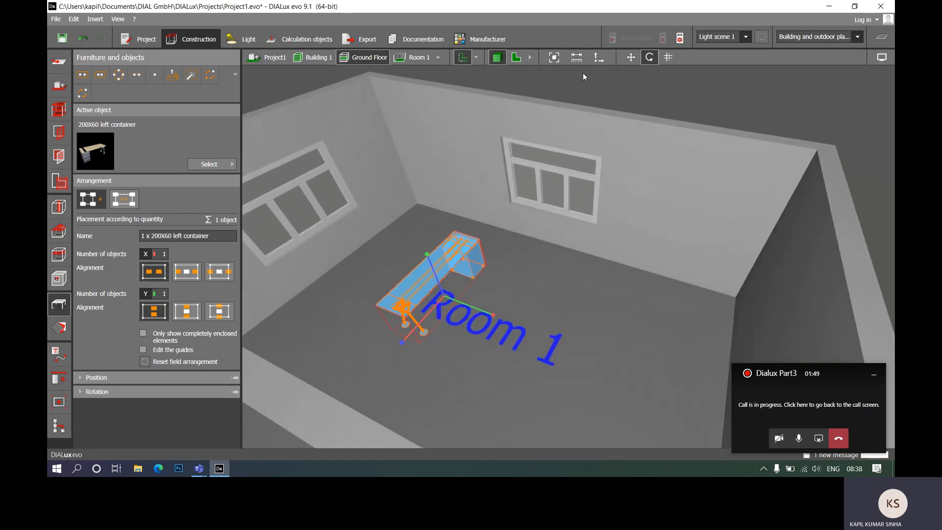
{"action": "left_click", "coordinate": [548, 234]}
{"action": "scroll", "coordinate": [451, 245], "scroll_direction": "down", "scroll_amount": 1}
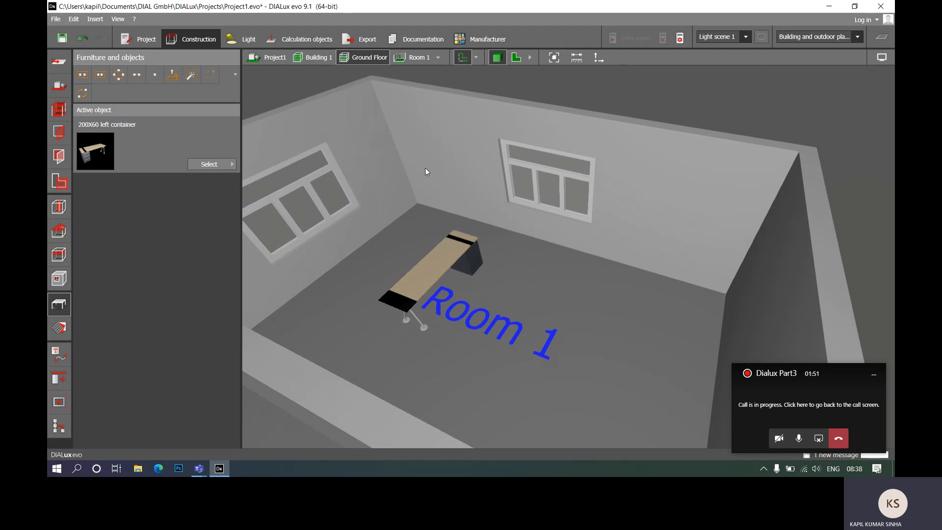
{"action": "scroll", "coordinate": [425, 172], "scroll_direction": "down", "scroll_amount": 4}
{"action": "scroll", "coordinate": [466, 186], "scroll_direction": "up", "scroll_amount": 2}
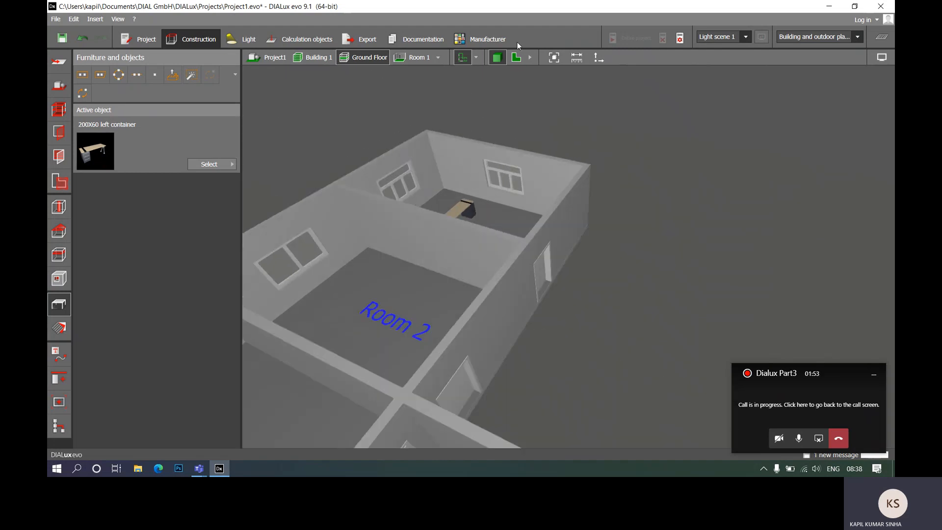
- Return to plan view and apply the 200x120 Design partition from the object catalog's Office furniture as the active object
{"action": "left_click", "coordinate": [513, 61]}
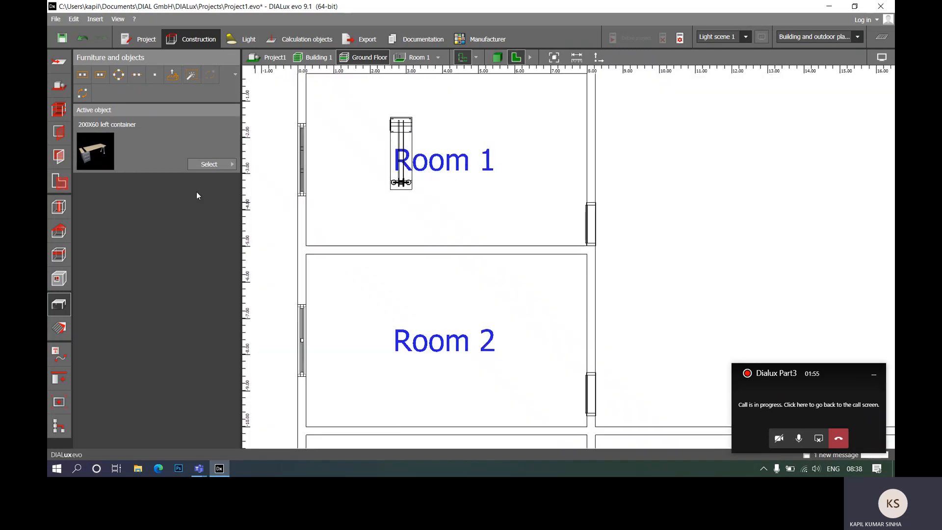
{"action": "left_click", "coordinate": [228, 163]}
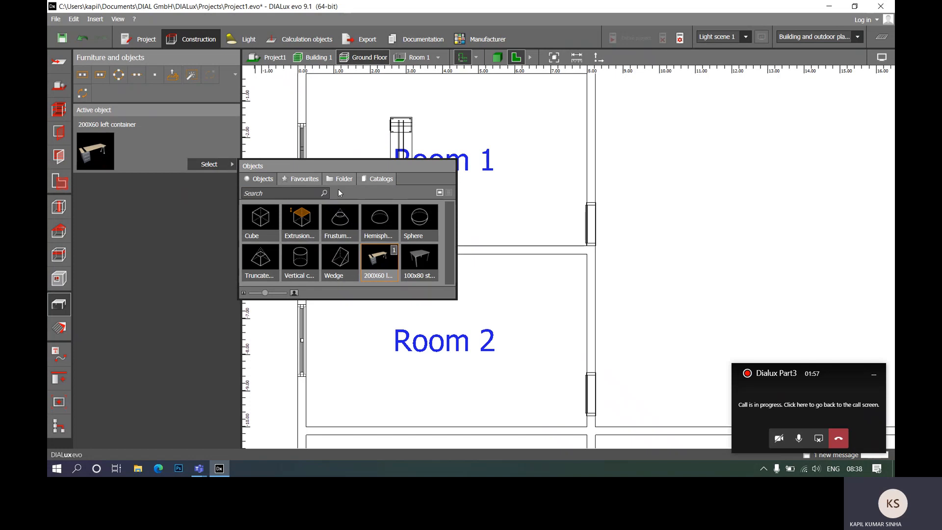
{"action": "left_click", "coordinate": [372, 181]}
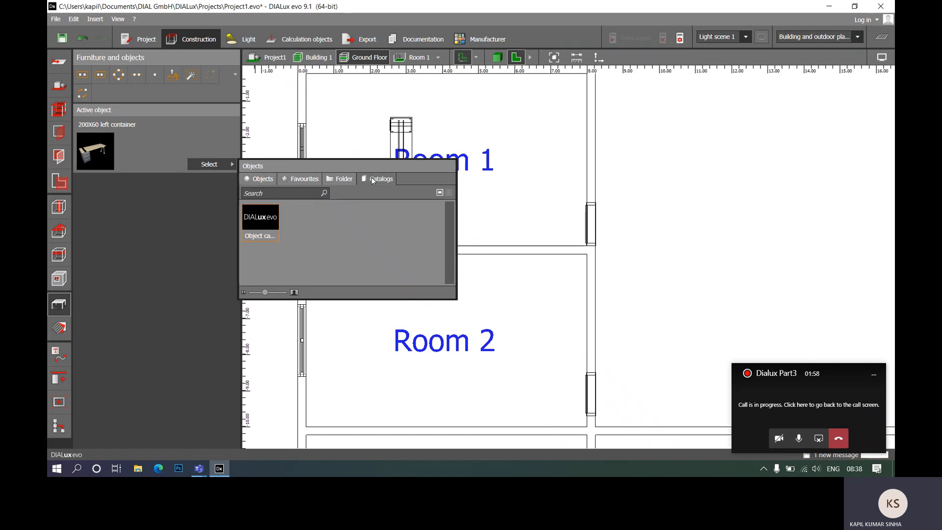
{"action": "double_click", "coordinate": [258, 228]}
{"action": "left_click_drag", "start_coordinate": [375, 92], "coordinate": [379, 47]}
{"action": "left_click", "coordinate": [148, 90]}
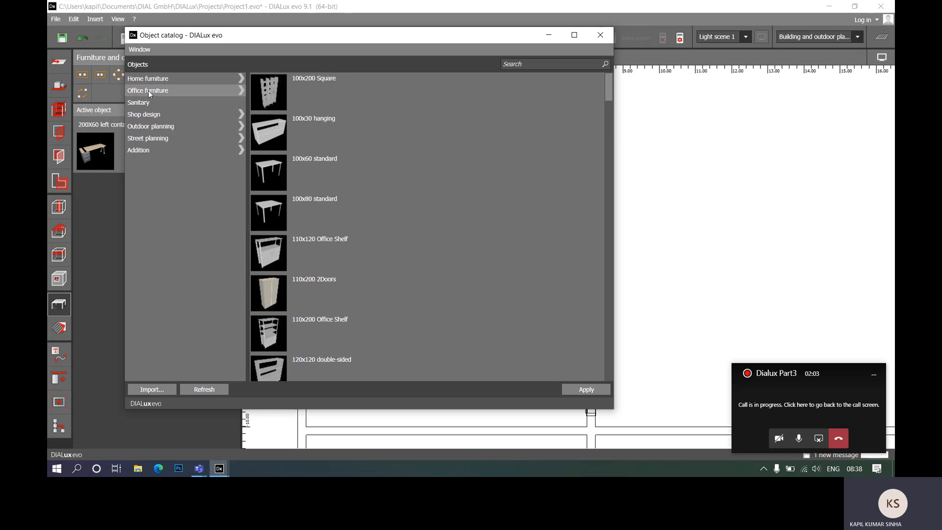
{"action": "scroll", "coordinate": [366, 212], "scroll_direction": "down", "scroll_amount": 10}
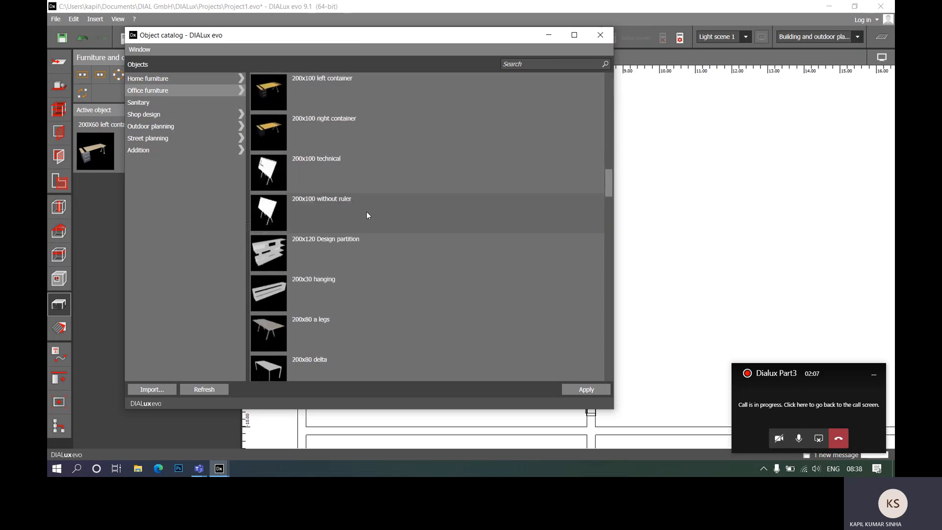
{"action": "left_click", "coordinate": [295, 263]}
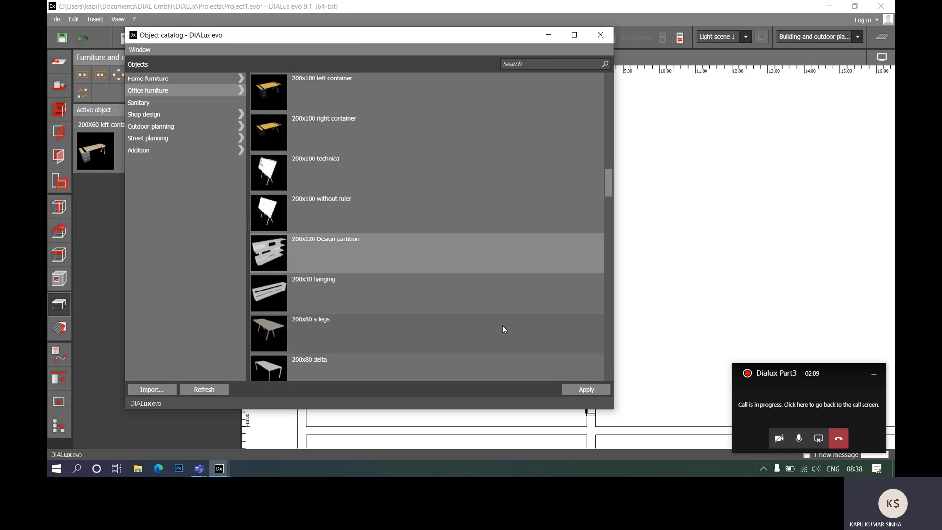
{"action": "left_click", "coordinate": [584, 393]}
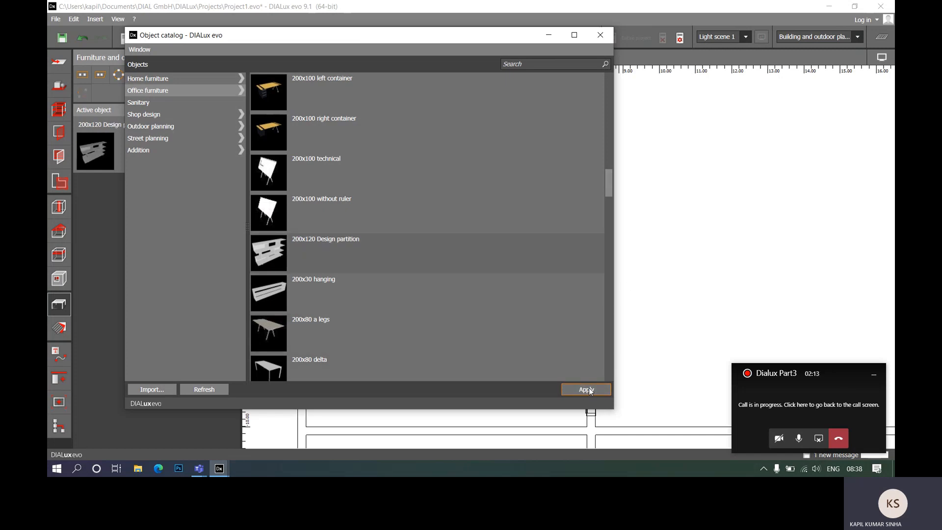
{"action": "left_click", "coordinate": [549, 39]}
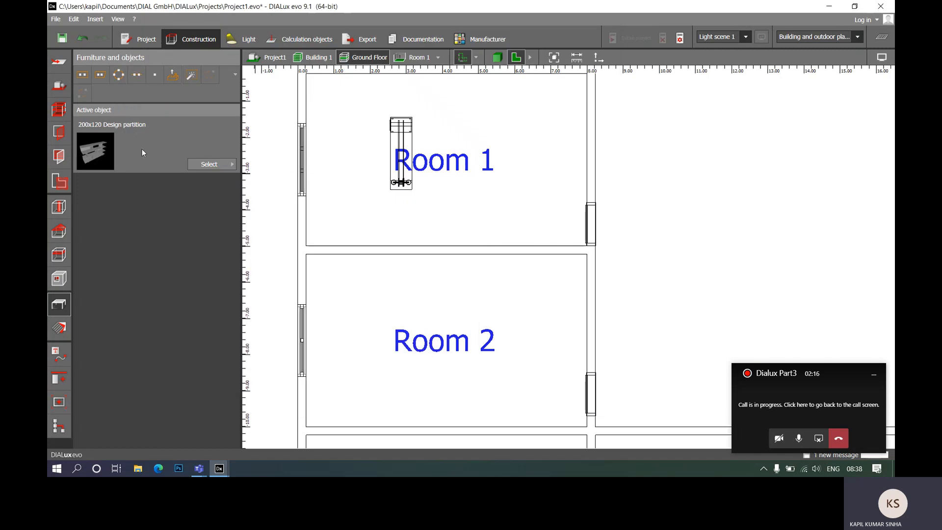
- Place one partition with a rectangular arrangement about 4.19 m by 0.8 m along the Room 1 side of the wall shared with Room 2
{"action": "left_click", "coordinate": [83, 74]}
{"action": "scroll", "coordinate": [432, 206], "scroll_direction": "down", "scroll_amount": 2}
{"action": "scroll", "coordinate": [309, 261], "scroll_direction": "up", "scroll_amount": 3}
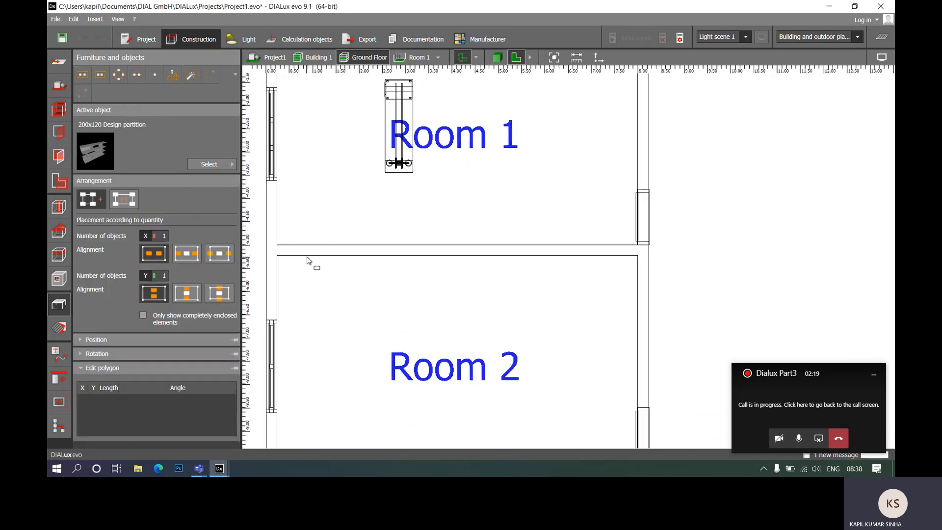
{"action": "left_click", "coordinate": [277, 244]}
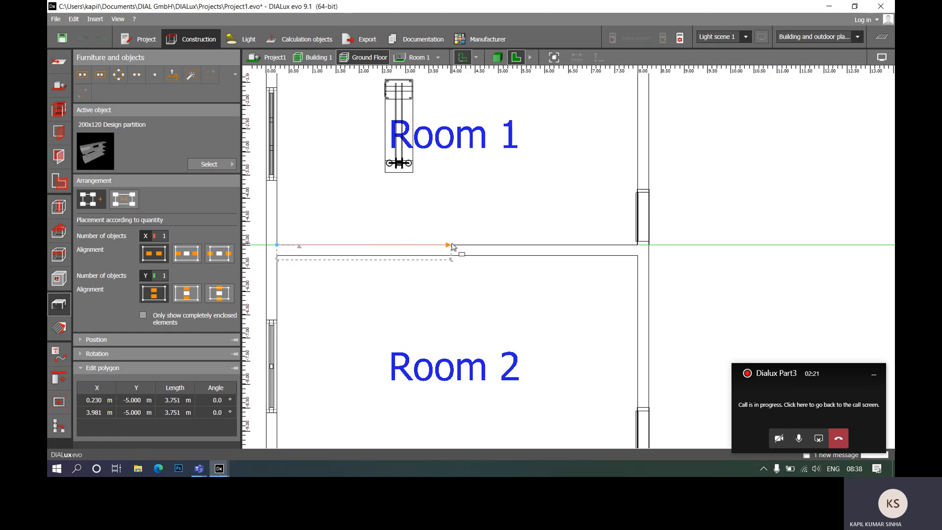
{"action": "left_click", "coordinate": [472, 245]}
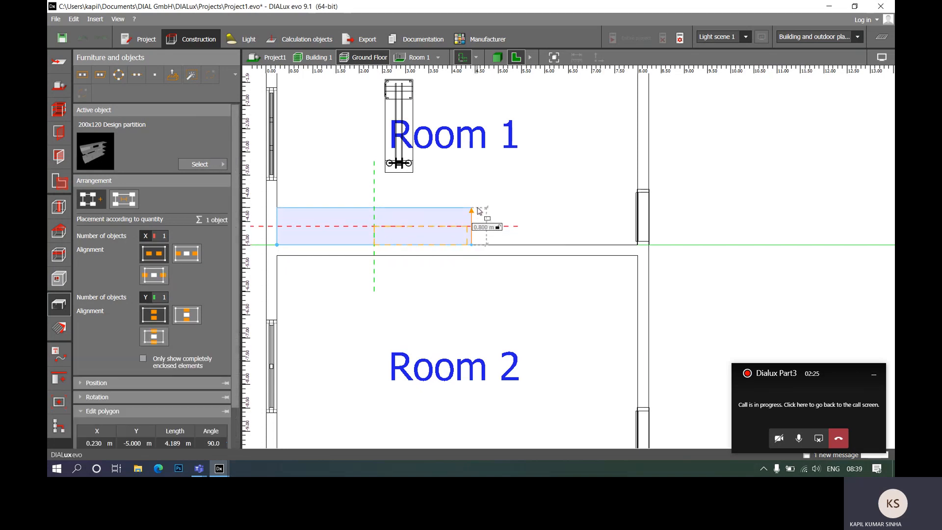
{"action": "left_click", "coordinate": [479, 210]}
{"action": "left_click", "coordinate": [541, 200]}
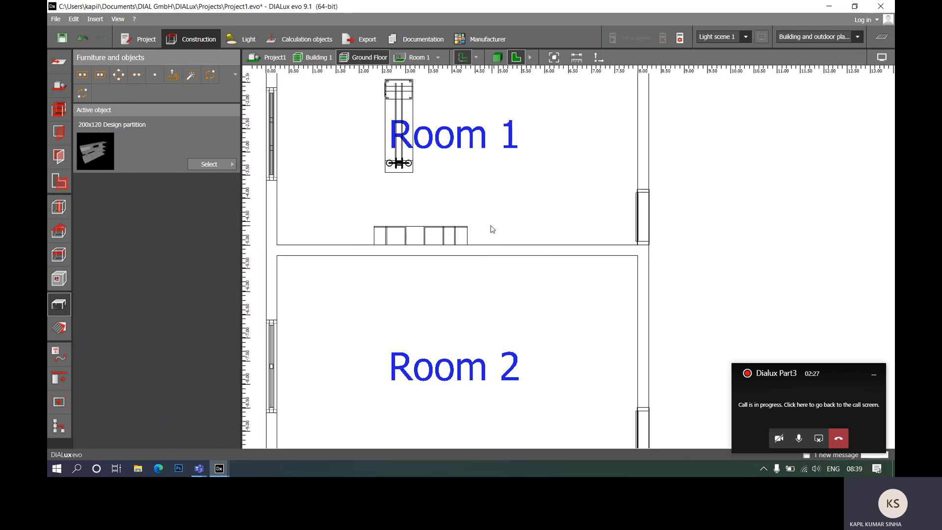
- Move the partition along the shared wall into Room 1's corner beside the outer window wall
{"action": "left_click", "coordinate": [436, 236]}
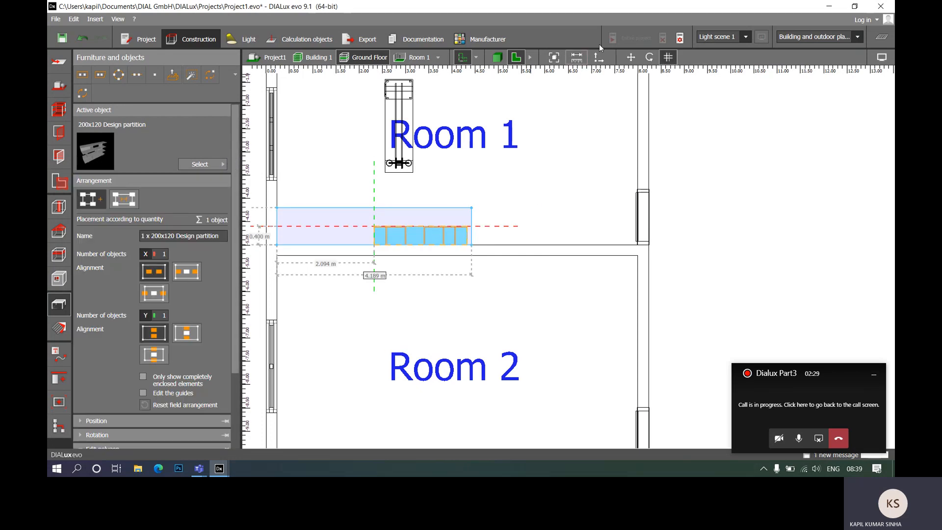
{"action": "left_click", "coordinate": [631, 57]}
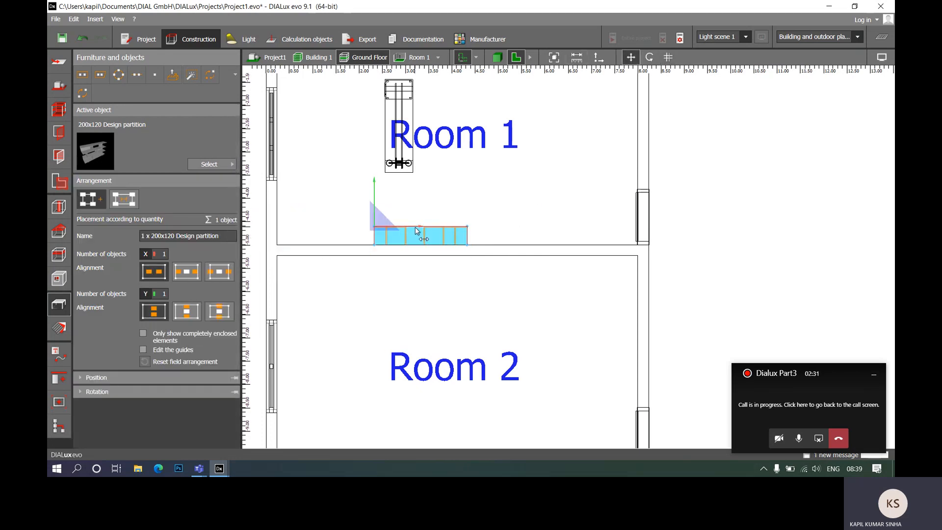
{"action": "left_click_drag", "start_coordinate": [417, 235], "coordinate": [326, 247]}
{"action": "left_click", "coordinate": [679, 171]}
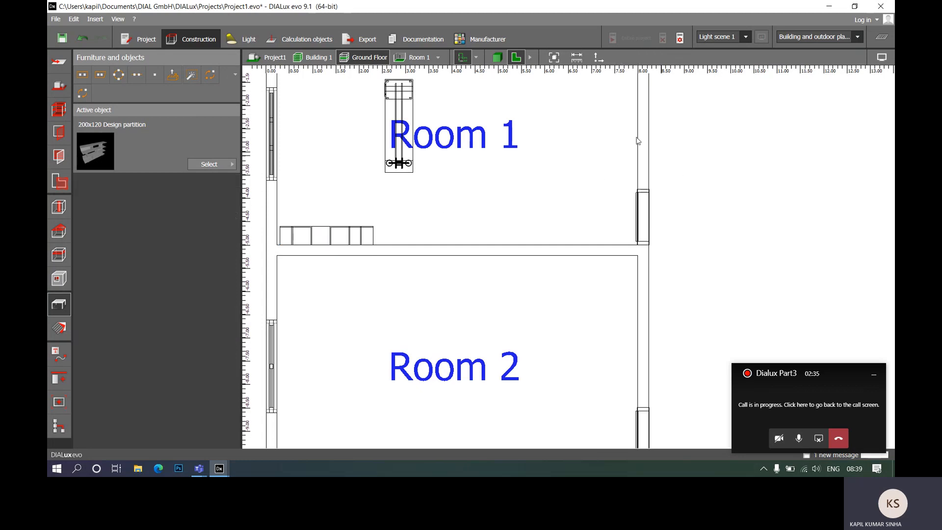
- Examine the Design partition's placement against the shared wall in Room 1 in the 3D view
{"action": "left_click", "coordinate": [498, 58]}
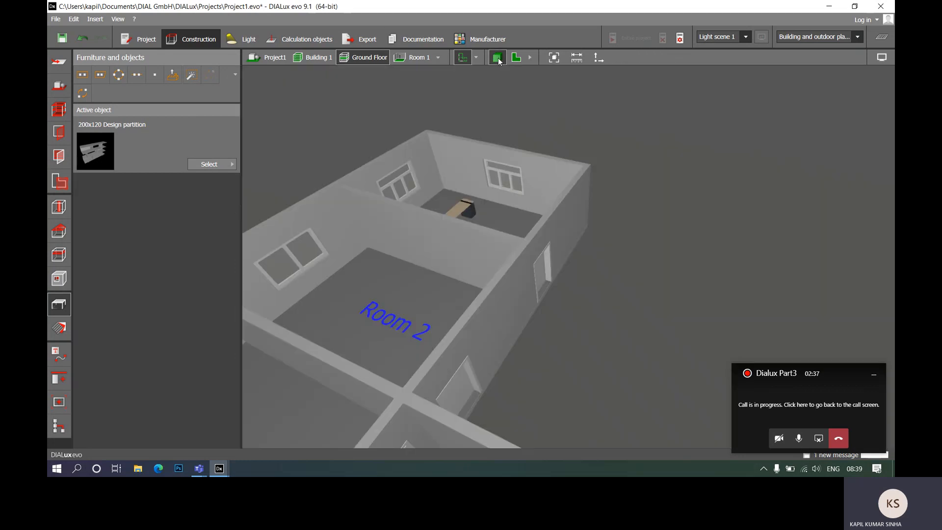
{"action": "middle_click_drag", "start_coordinate": [527, 185], "coordinate": [513, 270]}
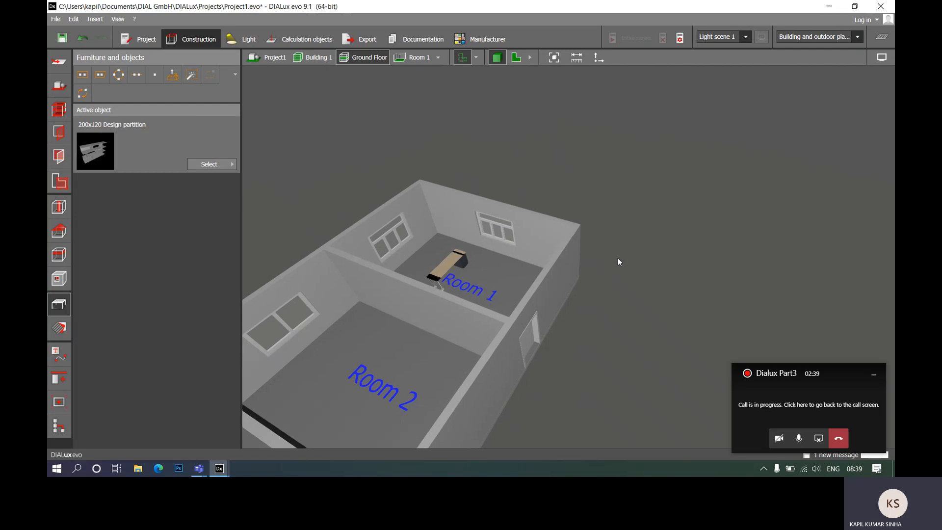
{"action": "right_click_drag", "start_coordinate": [619, 256], "coordinate": [478, 254]}
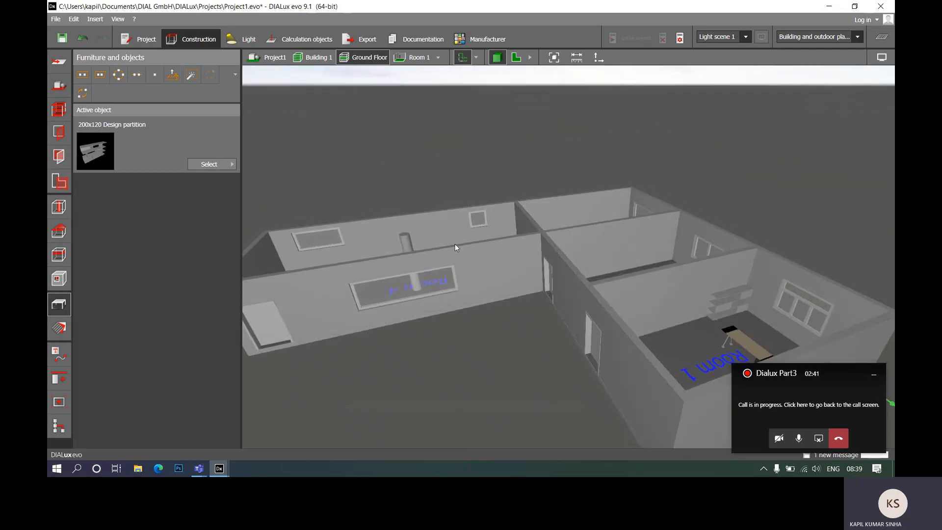
{"action": "scroll", "coordinate": [436, 216], "scroll_direction": "down", "scroll_amount": 3}
{"action": "scroll", "coordinate": [567, 279], "scroll_direction": "up", "scroll_amount": 10}
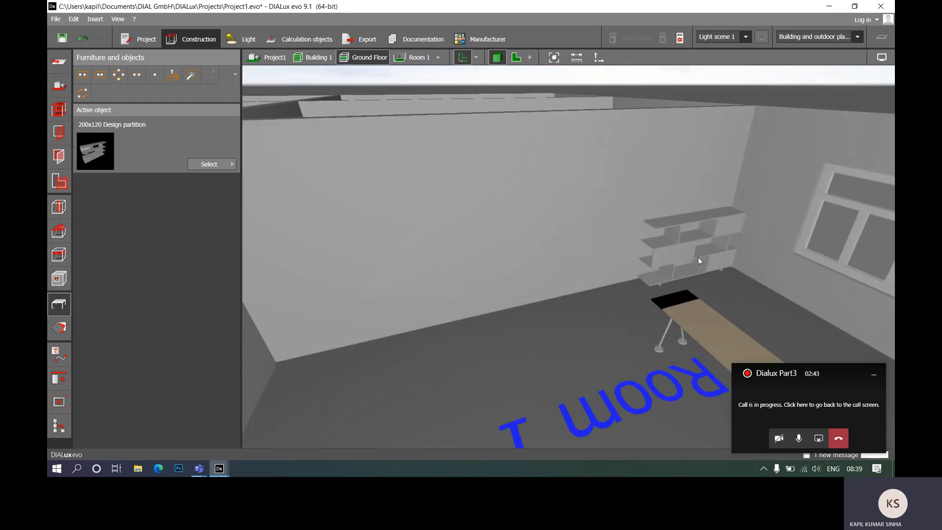
{"action": "scroll", "coordinate": [699, 257], "scroll_direction": "up", "scroll_amount": 2}
{"action": "scroll", "coordinate": [687, 234], "scroll_direction": "down", "scroll_amount": 6}
{"action": "scroll", "coordinate": [638, 224], "scroll_direction": "down", "scroll_amount": 6}
{"action": "right_click_drag", "start_coordinate": [463, 284], "coordinate": [579, 338]}
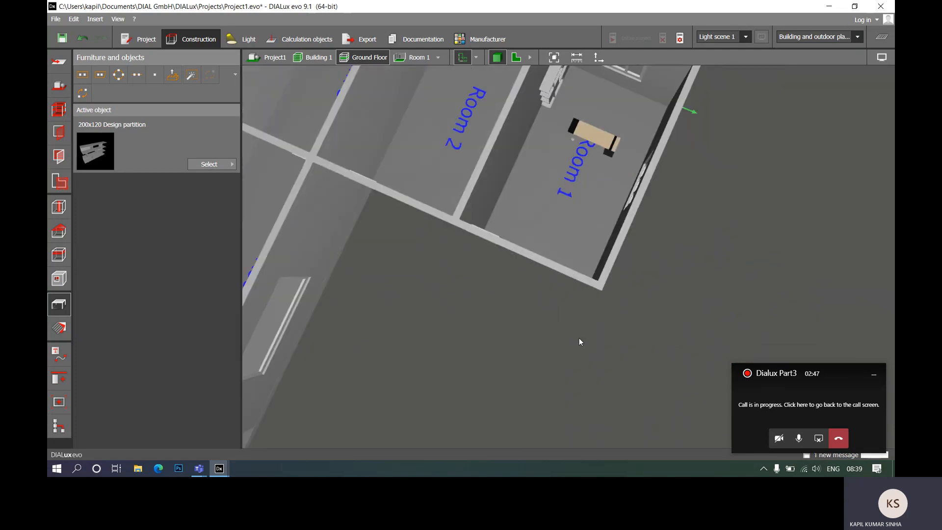
- Return to plan view and check the layout of all four rooms on the ground floor
{"action": "left_click", "coordinate": [516, 58]}
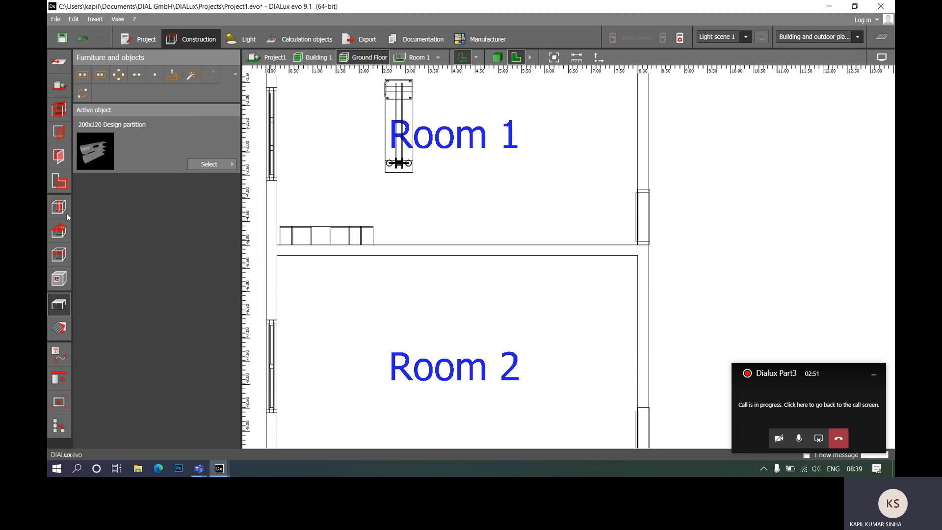
{"action": "scroll", "coordinate": [392, 218], "scroll_direction": "down", "scroll_amount": 3}
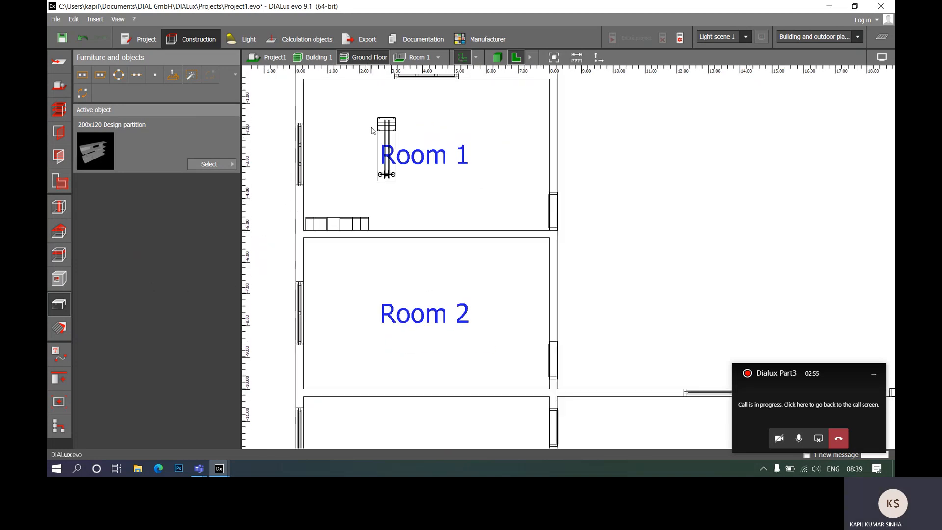
{"action": "scroll", "coordinate": [410, 198], "scroll_direction": "down", "scroll_amount": 3}
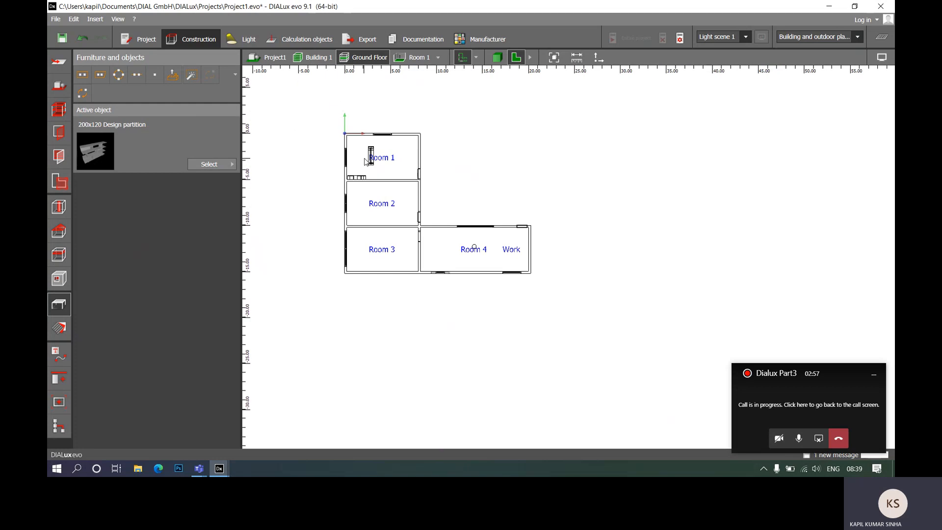
{"action": "scroll", "coordinate": [415, 225], "scroll_direction": "up", "scroll_amount": 1}
{"action": "middle_click_drag", "start_coordinate": [354, 200], "coordinate": [377, 244]}
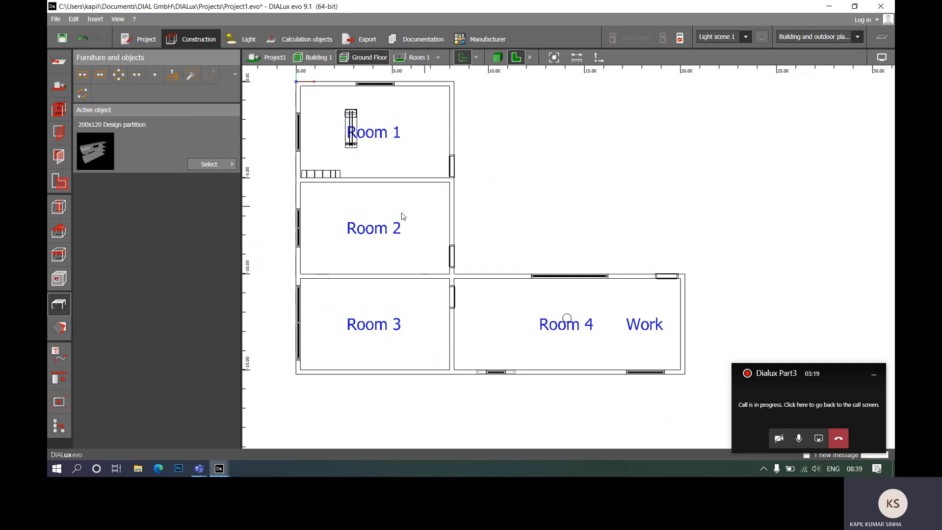
- Examine the whole ground floor with its furnished and empty rooms from several angles in the 3D view
{"action": "left_click", "coordinate": [497, 57]}
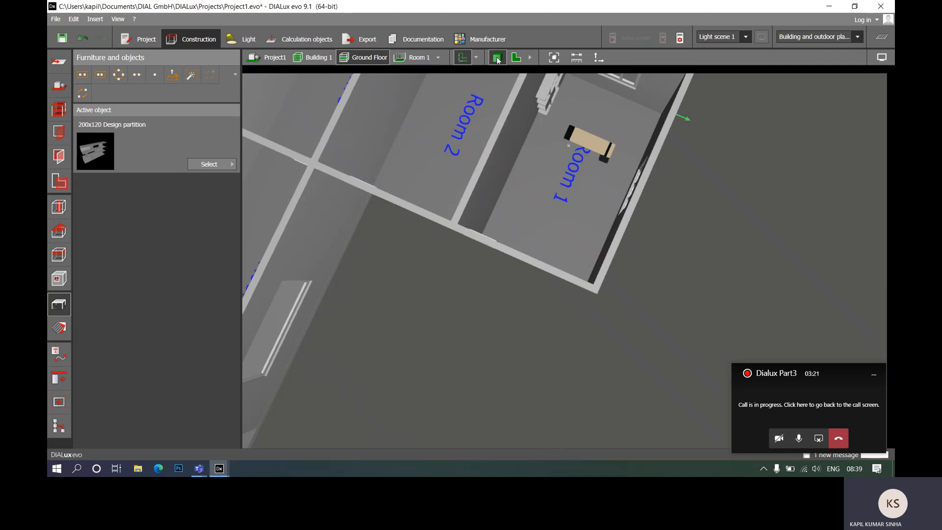
{"action": "scroll", "coordinate": [655, 210], "scroll_direction": "down", "scroll_amount": 5}
{"action": "right_click_drag", "start_coordinate": [596, 276], "coordinate": [539, 238]}
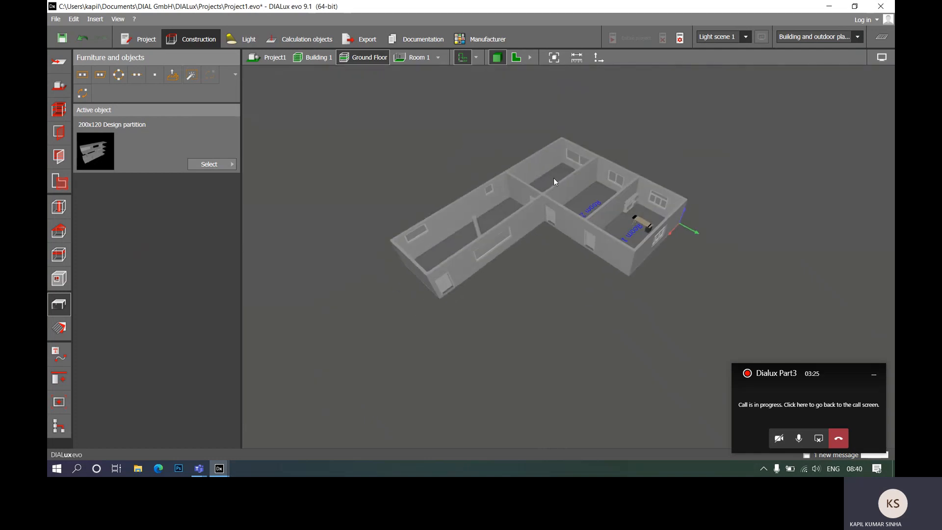
{"action": "scroll", "coordinate": [554, 179], "scroll_direction": "up", "scroll_amount": 3}
{"action": "scroll", "coordinate": [647, 158], "scroll_direction": "down", "scroll_amount": 2}
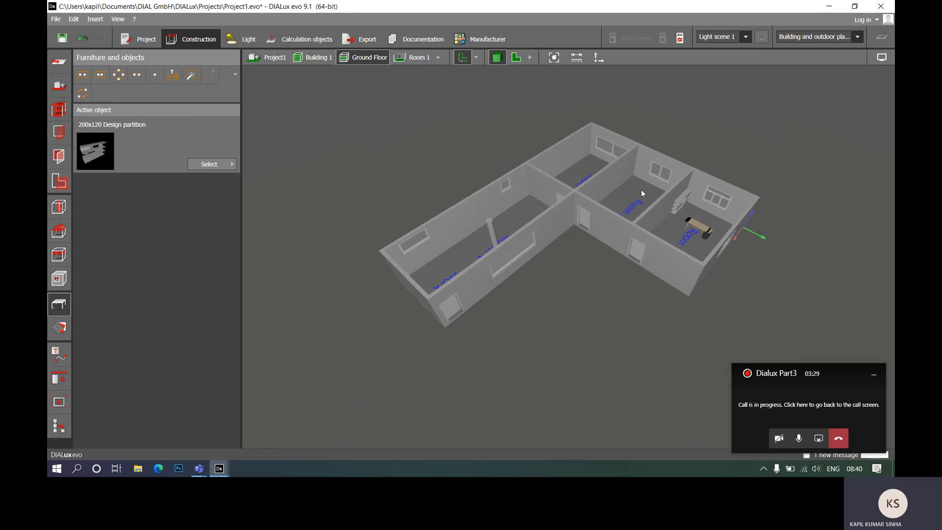
{"action": "scroll", "coordinate": [633, 192], "scroll_direction": "up", "scroll_amount": 4}
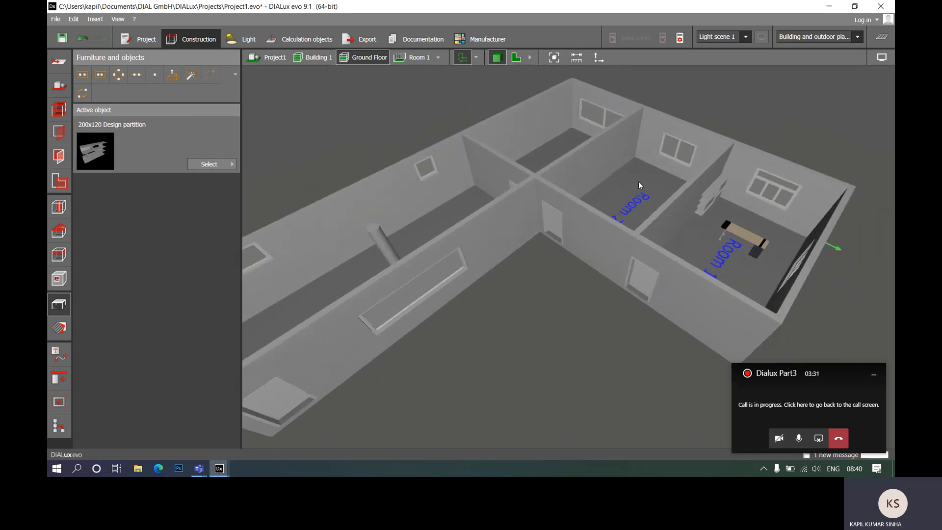
{"action": "right_click_drag", "start_coordinate": [596, 269], "coordinate": [616, 230]}
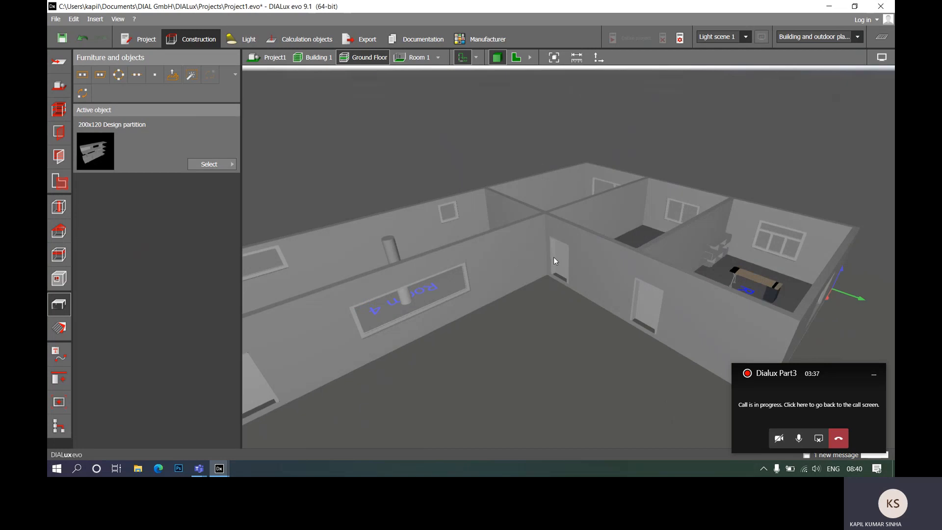
{"action": "scroll", "coordinate": [557, 196], "scroll_direction": "up", "scroll_amount": 4}
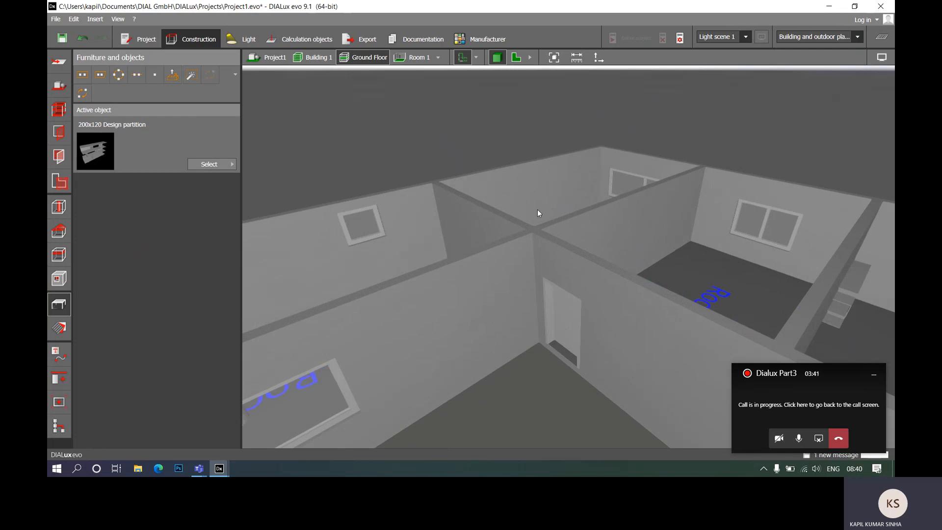
{"action": "scroll", "coordinate": [538, 210], "scroll_direction": "down", "scroll_amount": 5}
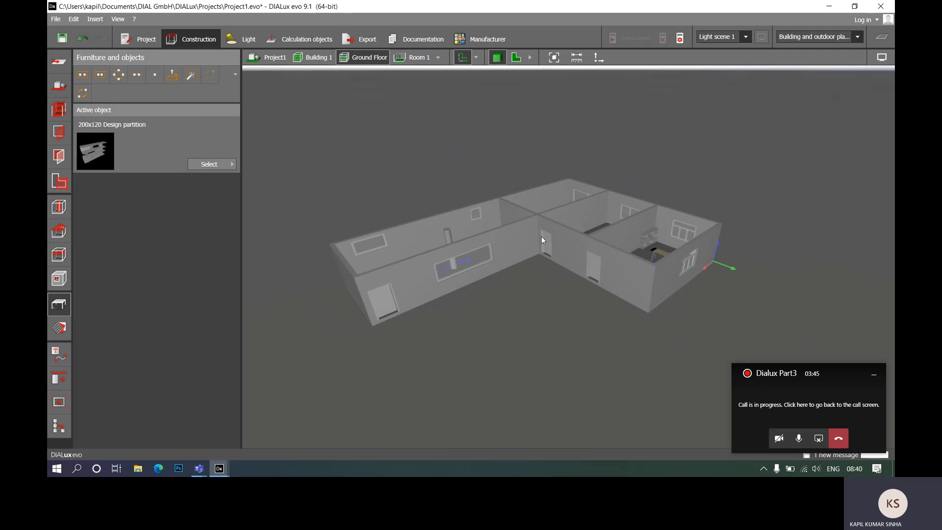
{"action": "scroll", "coordinate": [541, 240], "scroll_direction": "up", "scroll_amount": 4}
{"action": "scroll", "coordinate": [576, 267], "scroll_direction": "down", "scroll_amount": 5}
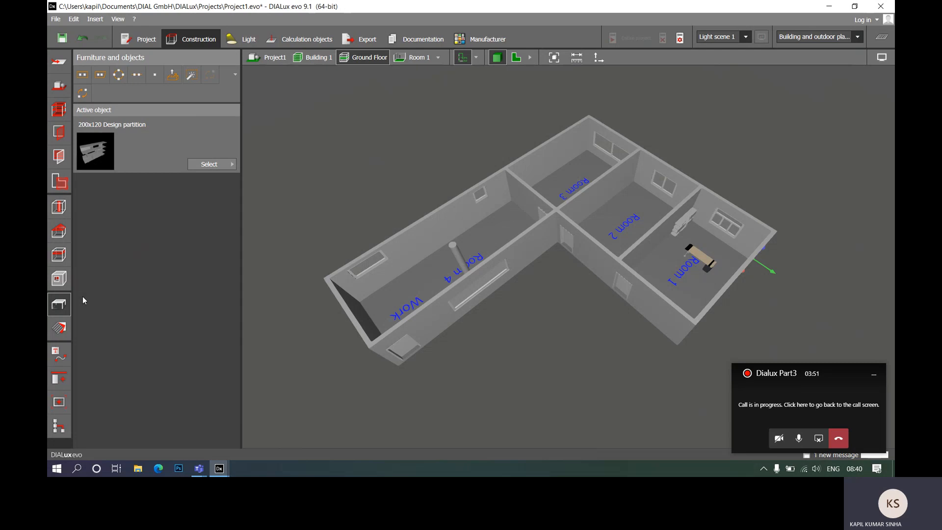
- Switch to assigning materials and open the DIALux evo Material catalog
{"action": "left_click", "coordinate": [60, 329]}
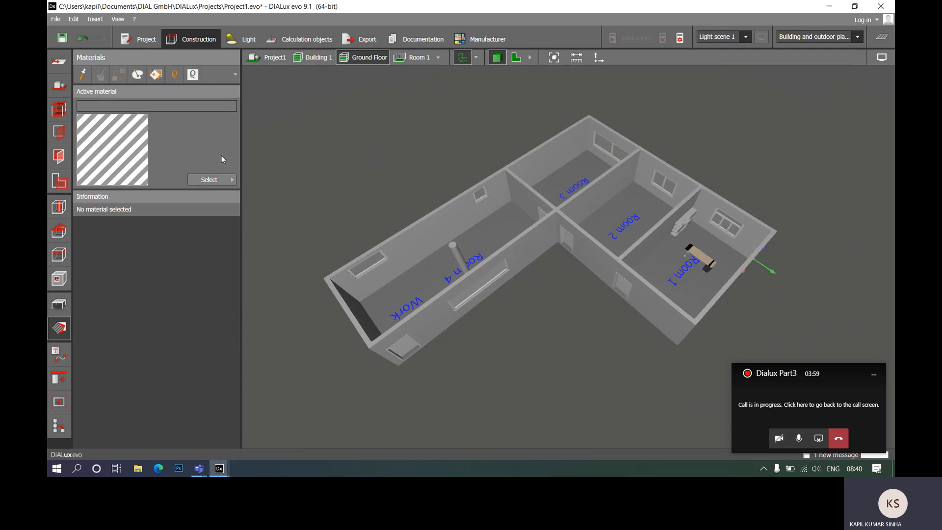
{"action": "left_click", "coordinate": [210, 180]}
{"action": "left_click", "coordinate": [353, 194]}
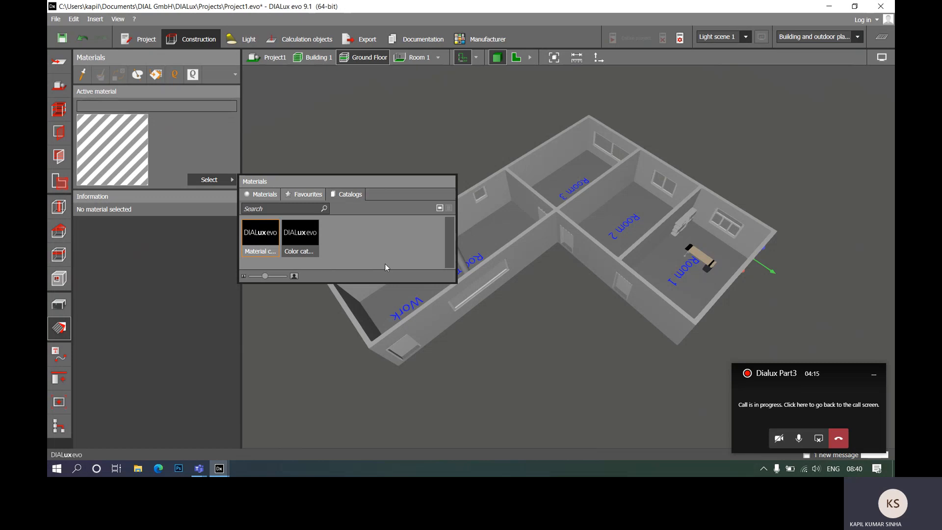
{"action": "double_click", "coordinate": [259, 238]}
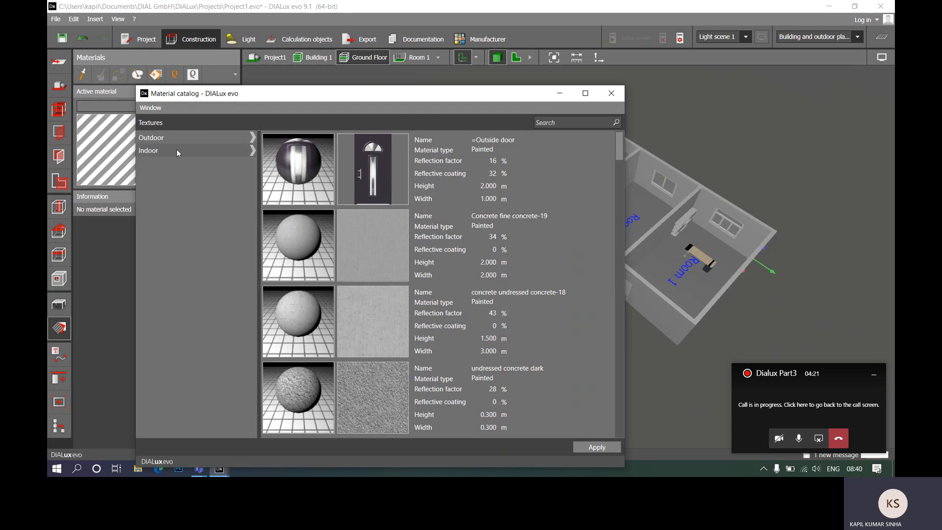
- Apply Tiles beige from the catalog's Indoor textures as the active material and minimize the catalog
{"action": "left_click", "coordinate": [156, 152]}
{"action": "scroll", "coordinate": [337, 283], "scroll_direction": "down", "scroll_amount": 3}
{"action": "scroll", "coordinate": [337, 285], "scroll_direction": "down", "scroll_amount": 8}
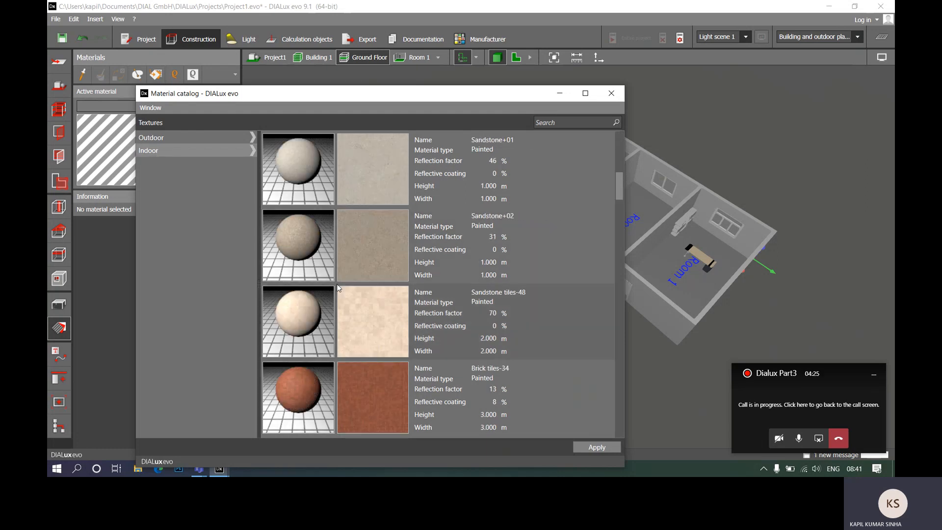
{"action": "scroll", "coordinate": [332, 287], "scroll_direction": "up", "scroll_amount": 10}
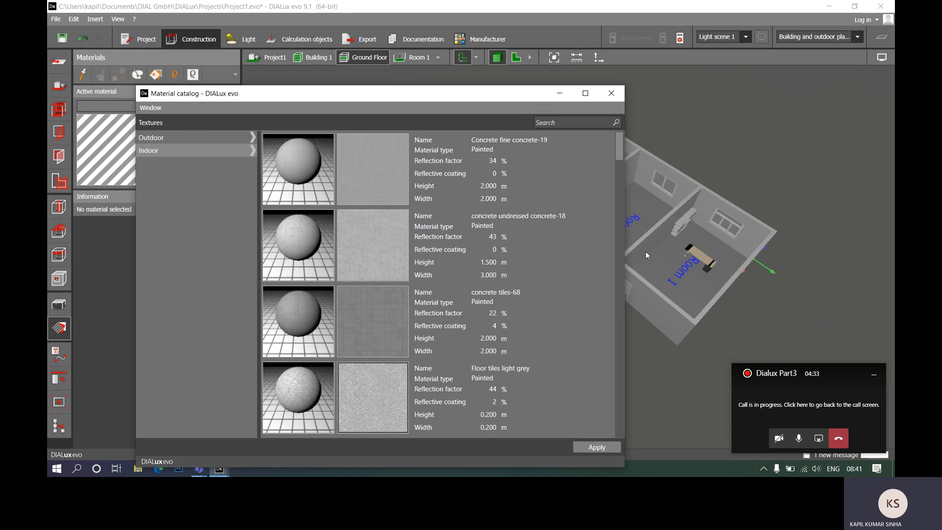
{"action": "scroll", "coordinate": [349, 315], "scroll_direction": "down", "scroll_amount": 5}
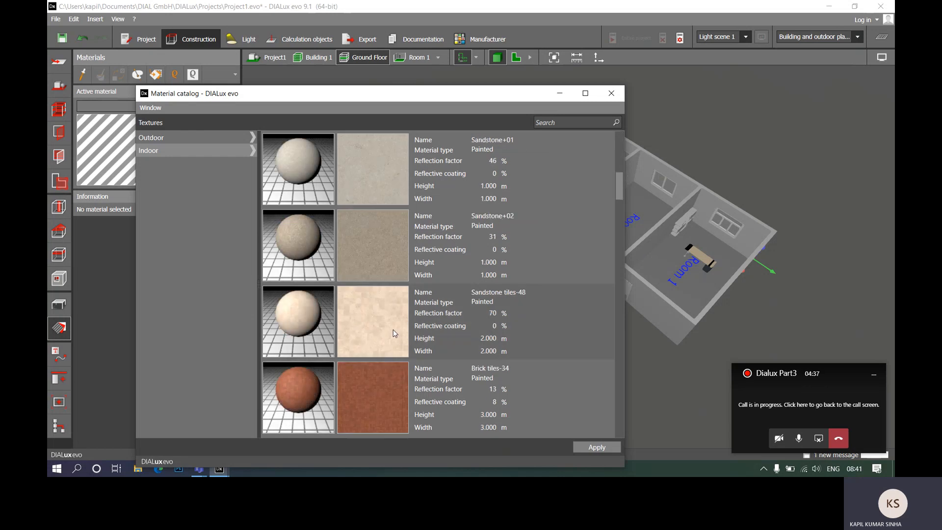
{"action": "scroll", "coordinate": [374, 266], "scroll_direction": "up", "scroll_amount": 3}
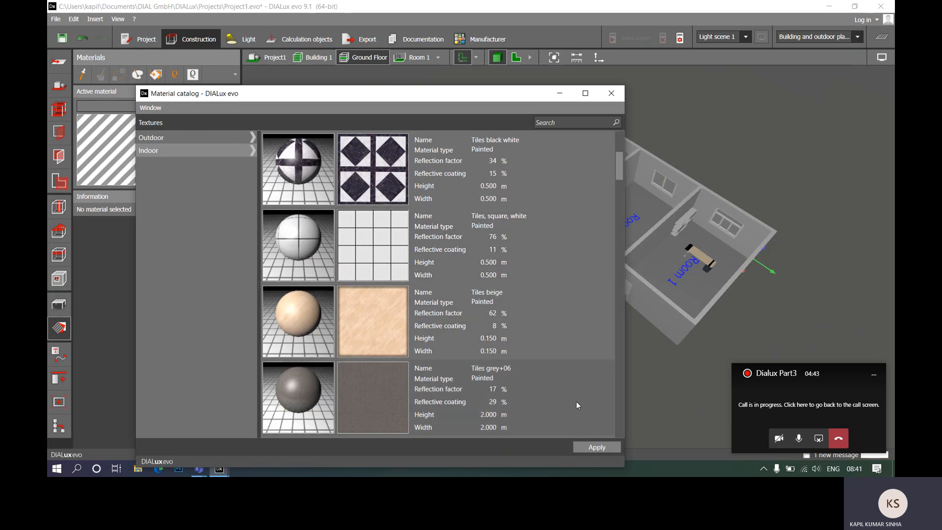
{"action": "left_click", "coordinate": [374, 331]}
{"action": "left_click", "coordinate": [596, 447]}
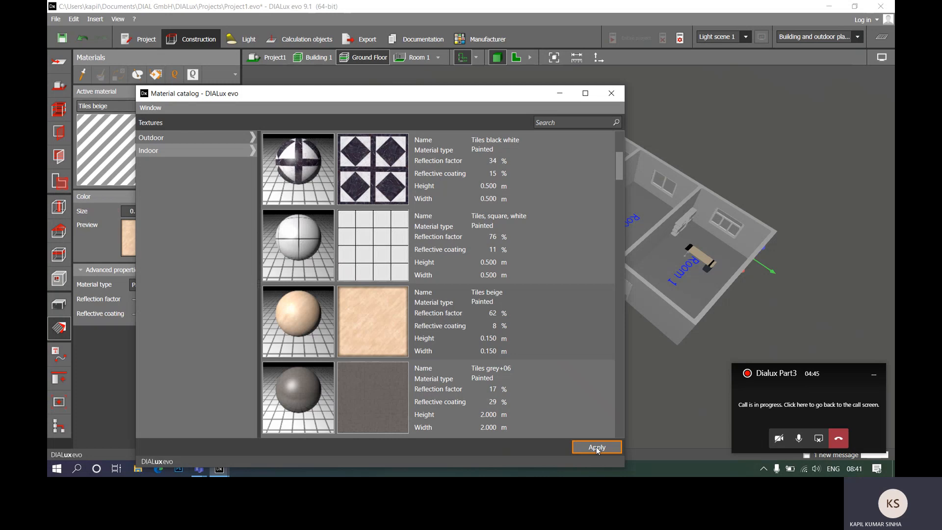
{"action": "left_click", "coordinate": [560, 95]}
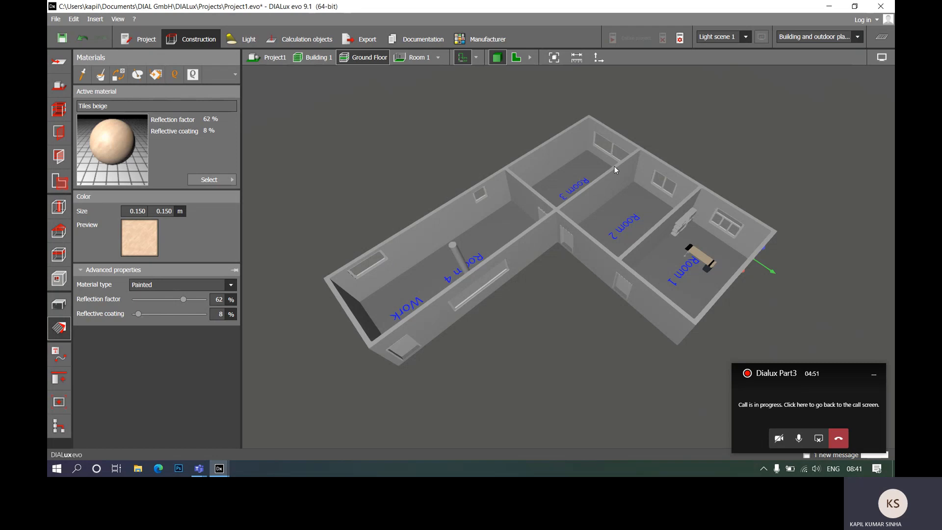
- Try applying Tiles beige to the floors of all rooms at once, and undo the assignment
{"action": "scroll", "coordinate": [466, 274], "scroll_direction": "up", "scroll_amount": 3}
{"action": "scroll", "coordinate": [472, 266], "scroll_direction": "down", "scroll_amount": 3}
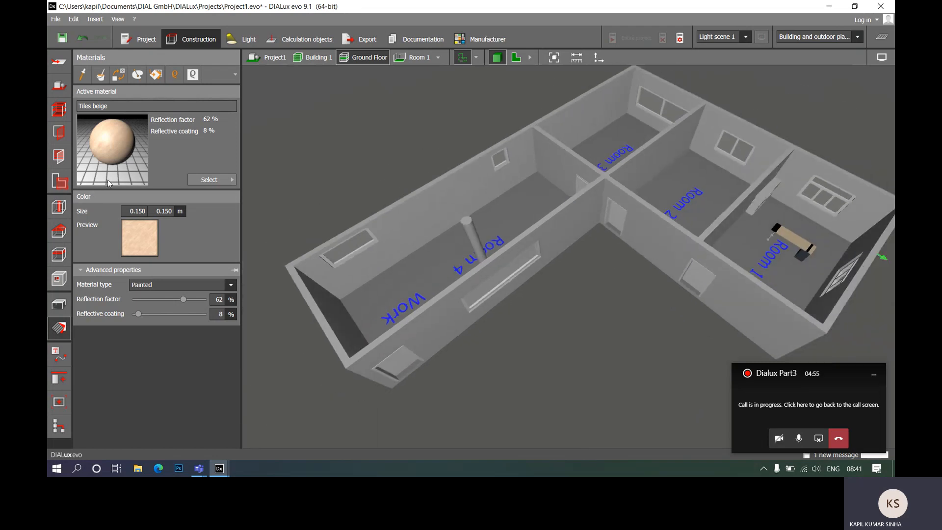
{"action": "left_click_drag", "start_coordinate": [116, 148], "coordinate": [519, 207]}
{"action": "scroll", "coordinate": [705, 228], "scroll_direction": "up", "scroll_amount": 5}
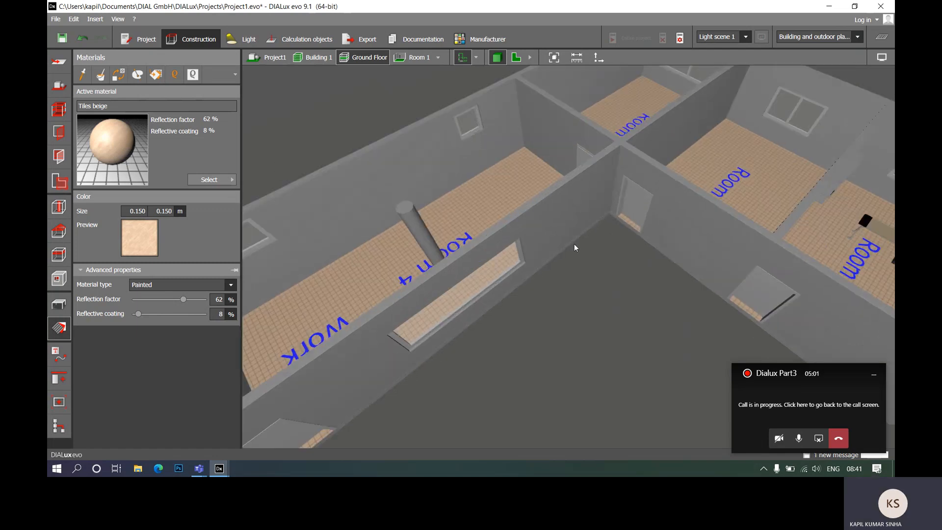
{"action": "scroll", "coordinate": [661, 219], "scroll_direction": "down", "scroll_amount": 4}
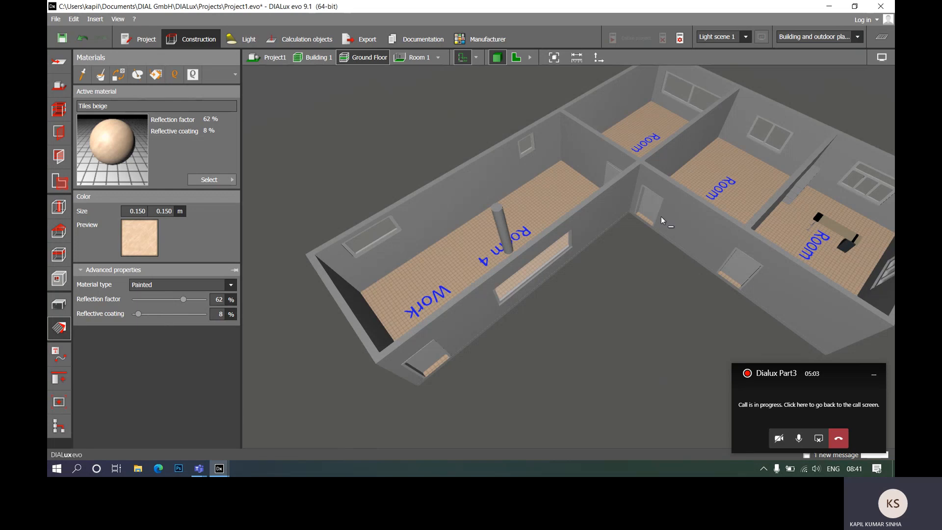
{"action": "key", "text": "ctrl+z"}
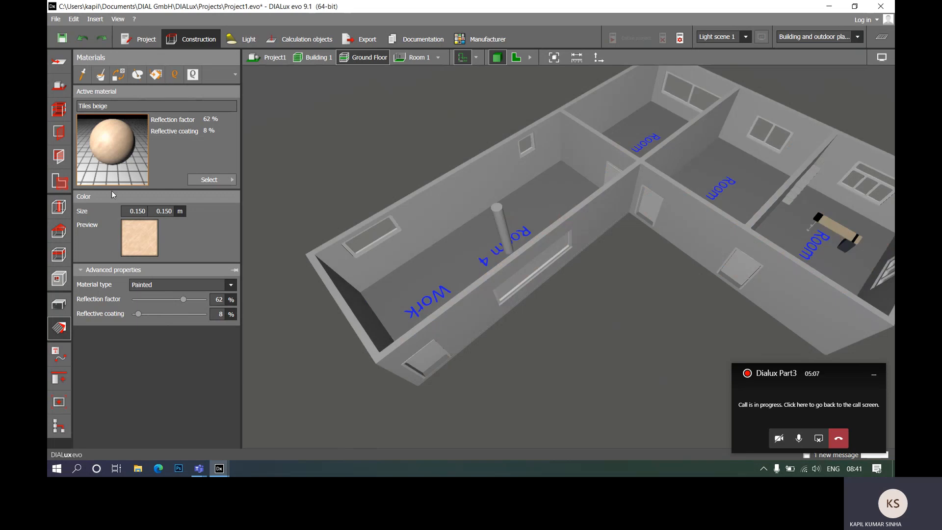
- Apply the Tiles beige material to the floor of Room 4 only
{"action": "left_click_drag", "start_coordinate": [108, 154], "coordinate": [542, 199]}
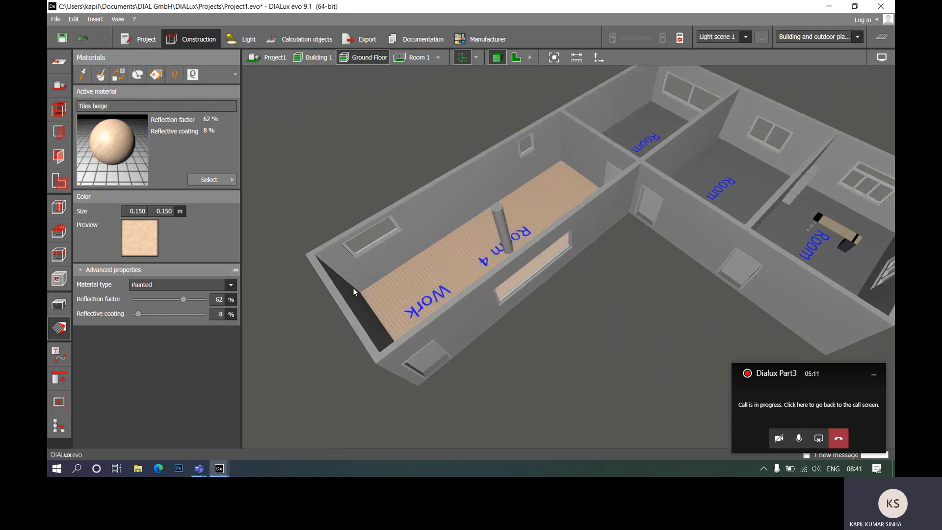
{"action": "scroll", "coordinate": [398, 253], "scroll_direction": "down", "scroll_amount": 5}
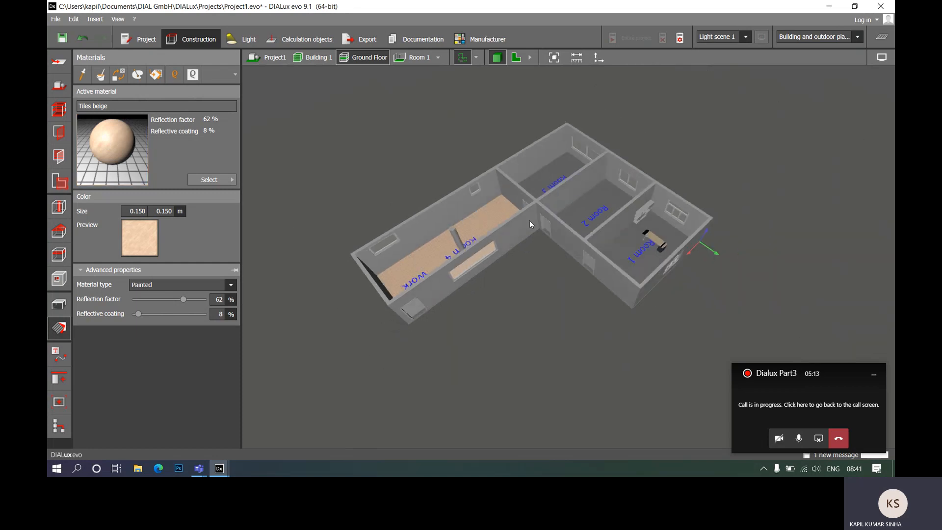
{"action": "scroll", "coordinate": [531, 220], "scroll_direction": "up", "scroll_amount": 6}
{"action": "scroll", "coordinate": [510, 275], "scroll_direction": "down", "scroll_amount": 3}
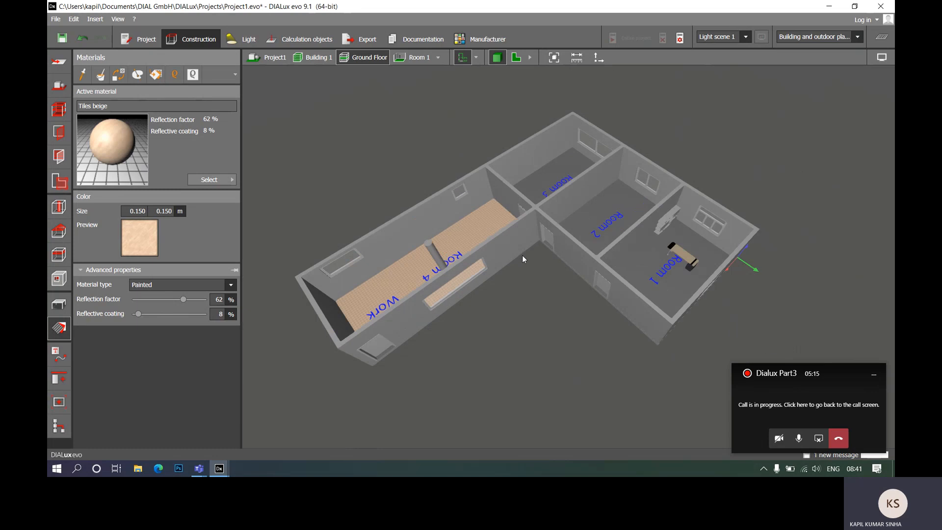
{"action": "scroll", "coordinate": [441, 307], "scroll_direction": "up", "scroll_amount": 4}
{"action": "scroll", "coordinate": [406, 310], "scroll_direction": "up", "scroll_amount": 1}
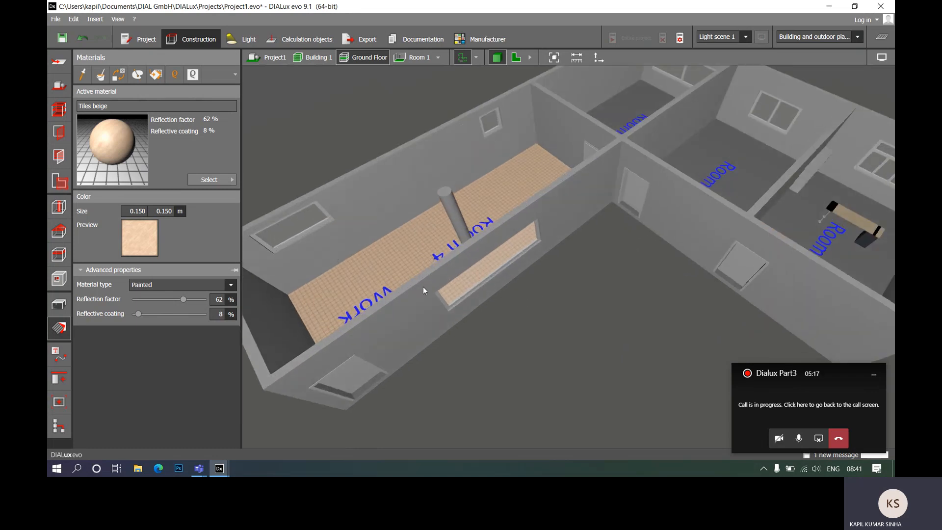
{"action": "left_click", "coordinate": [214, 180]}
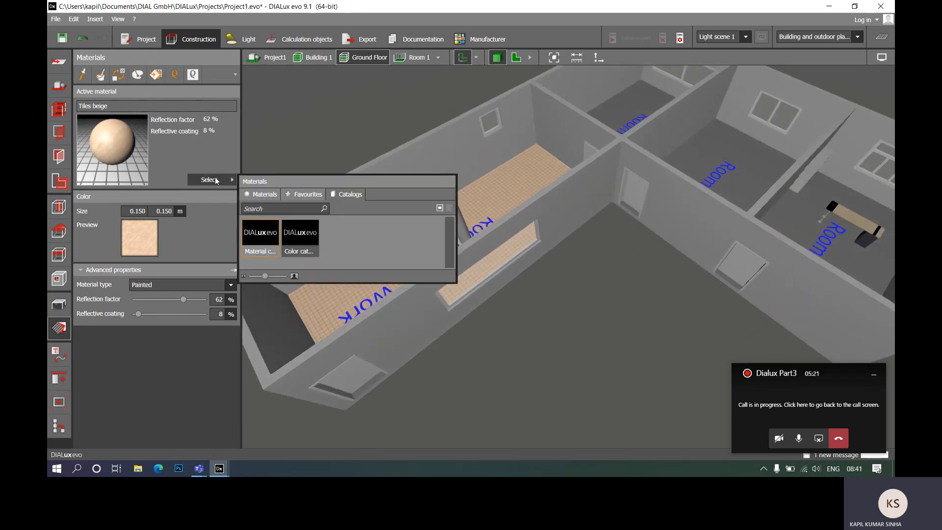
{"action": "left_click", "coordinate": [296, 229]}
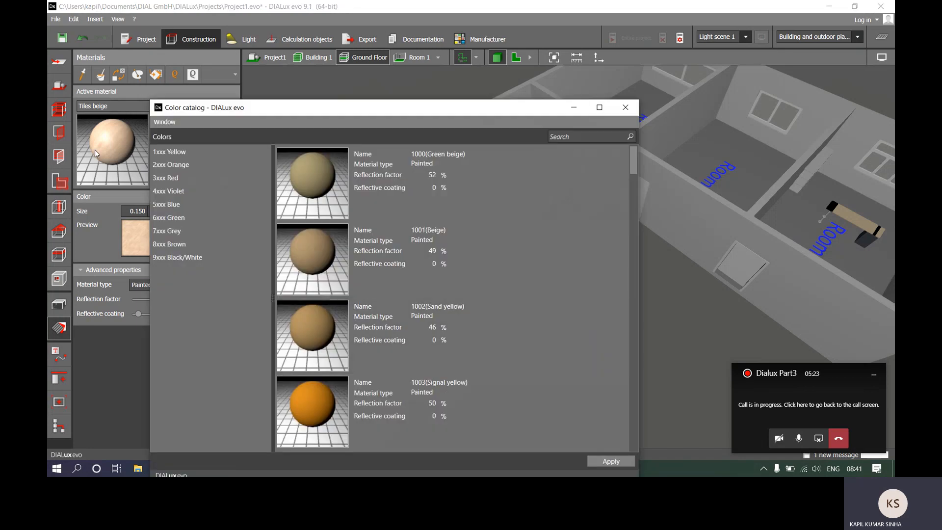
{"action": "left_click", "coordinate": [624, 108]}
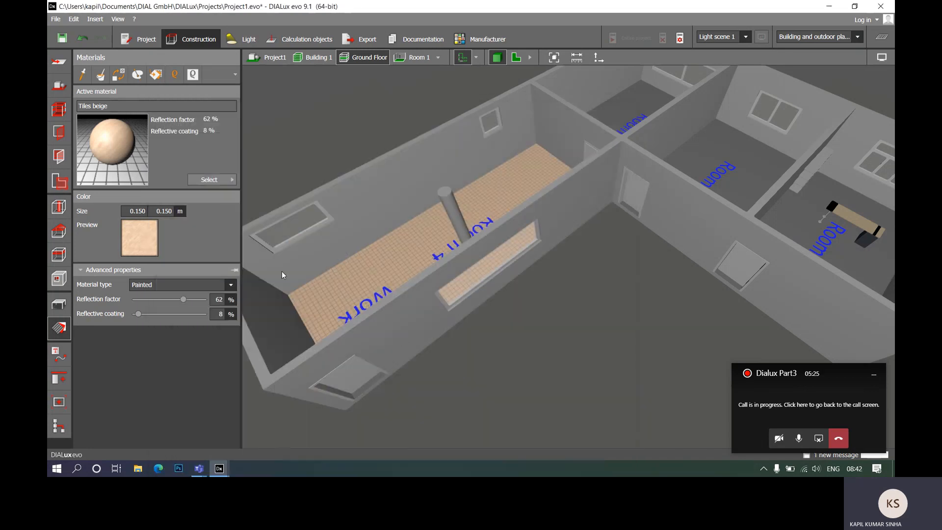
- Make Tiles, square, white from the Material catalog's Indoor textures the active material and minimize the catalog
{"action": "left_click", "coordinate": [218, 180]}
{"action": "left_click", "coordinate": [266, 238]}
{"action": "mouse_move", "coordinate": [219, 469]}
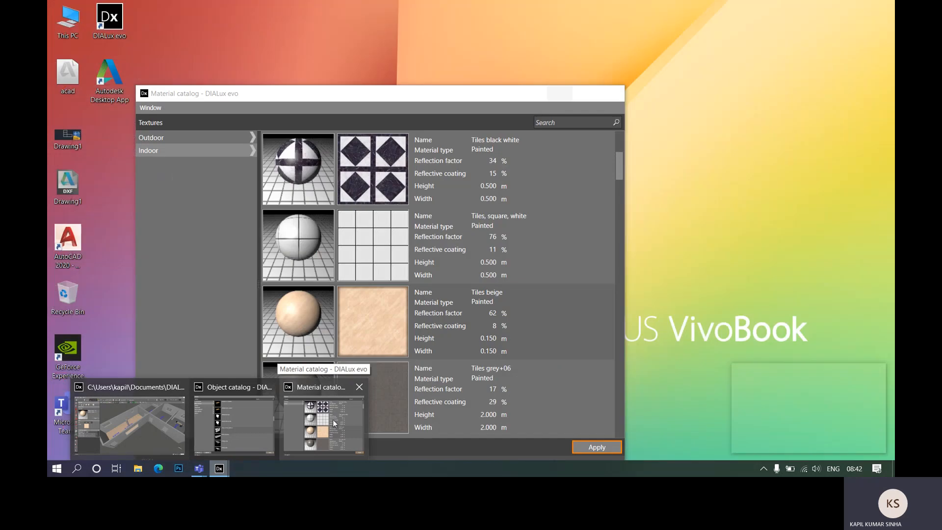
{"action": "left_click", "coordinate": [334, 420]}
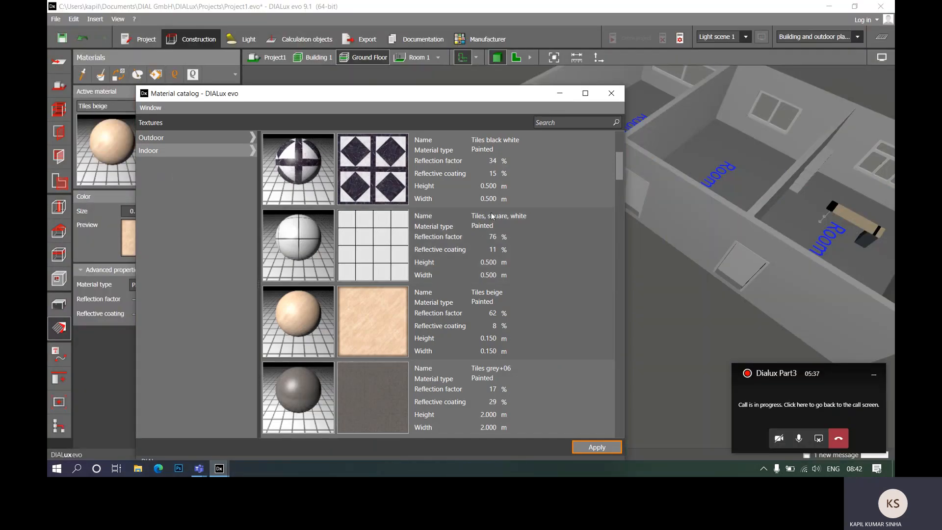
{"action": "scroll", "coordinate": [426, 229], "scroll_direction": "up", "scroll_amount": 3}
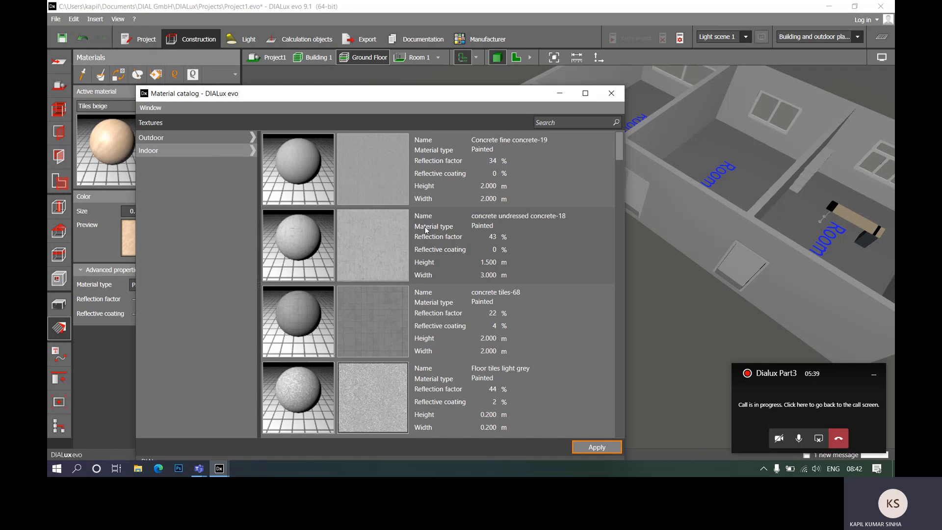
{"action": "scroll", "coordinate": [425, 226], "scroll_direction": "down", "scroll_amount": 3}
{"action": "scroll", "coordinate": [399, 319], "scroll_direction": "down", "scroll_amount": 3}
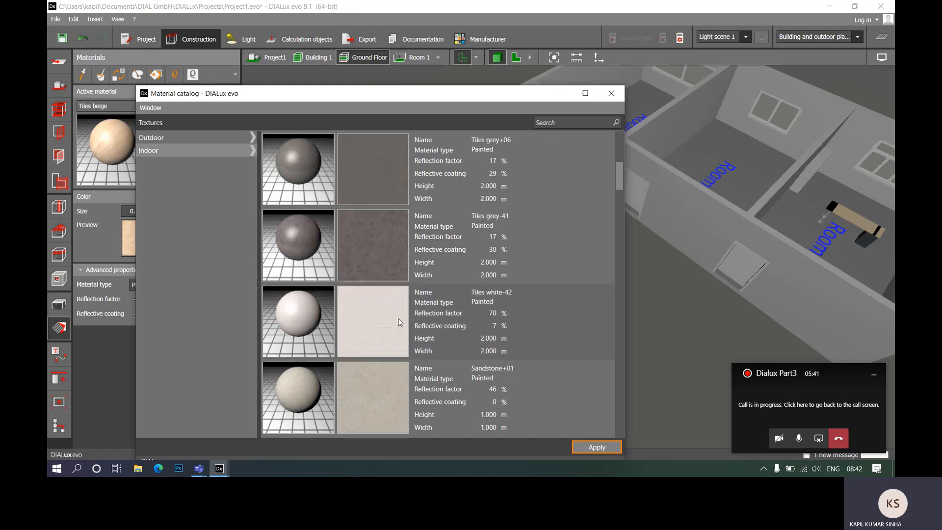
{"action": "scroll", "coordinate": [400, 321], "scroll_direction": "up", "scroll_amount": 3}
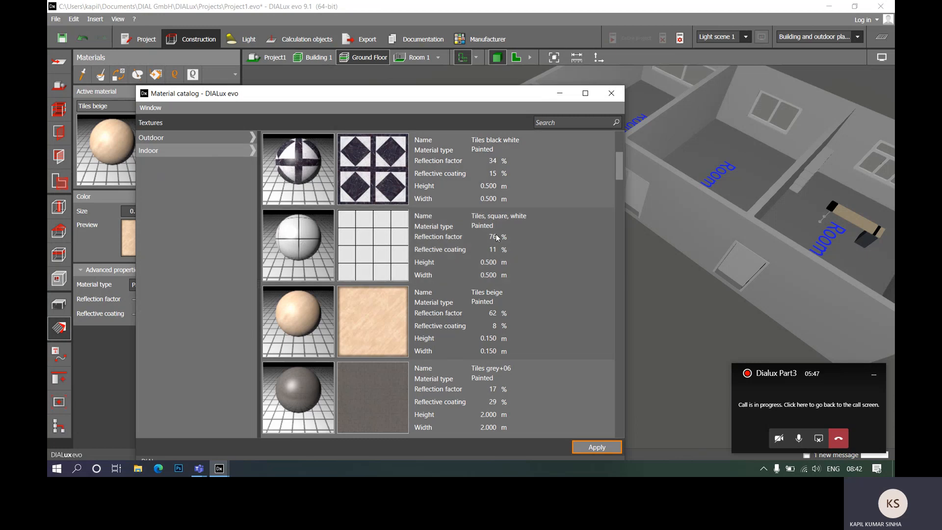
{"action": "left_click", "coordinate": [365, 246]}
{"action": "left_click", "coordinate": [597, 448]}
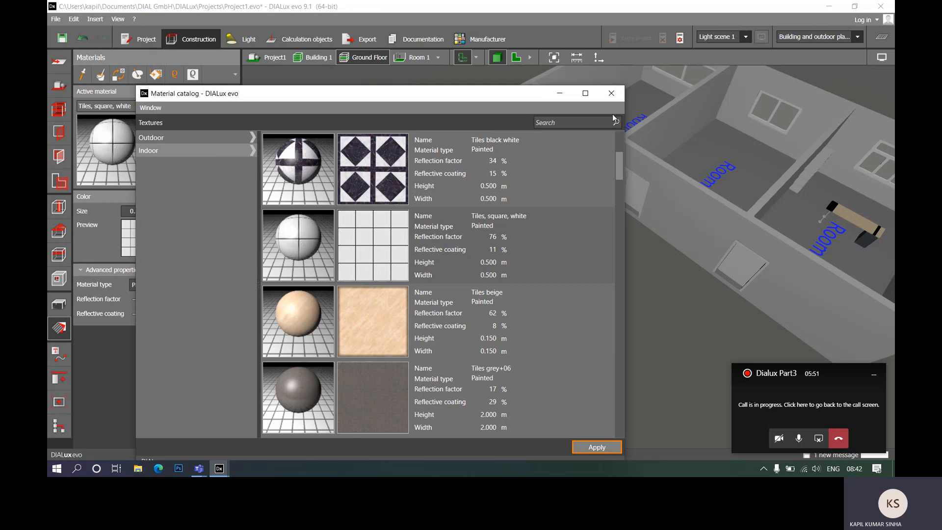
{"action": "left_click", "coordinate": [562, 98]}
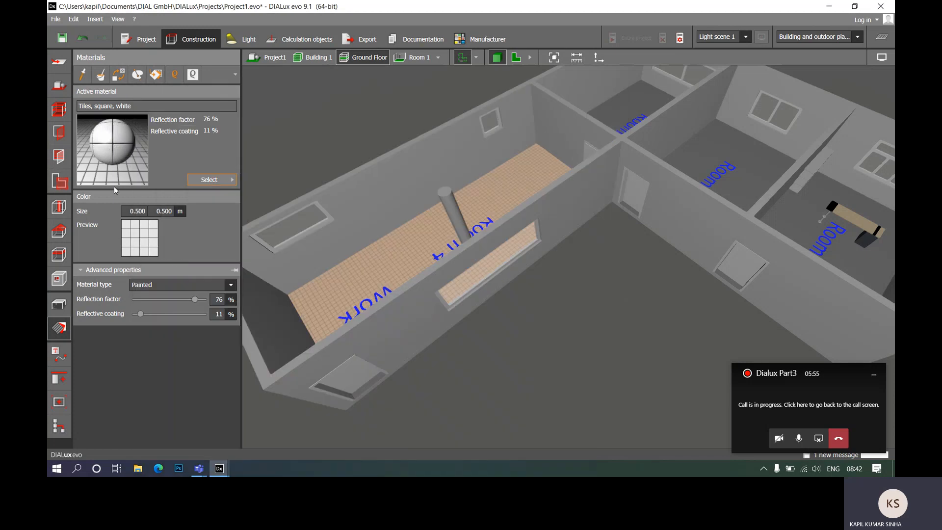
- Apply the Tiles, square, white material to the floors of Room 3, Room 2 and Room 1
{"action": "left_click_drag", "start_coordinate": [122, 150], "coordinate": [615, 105]}
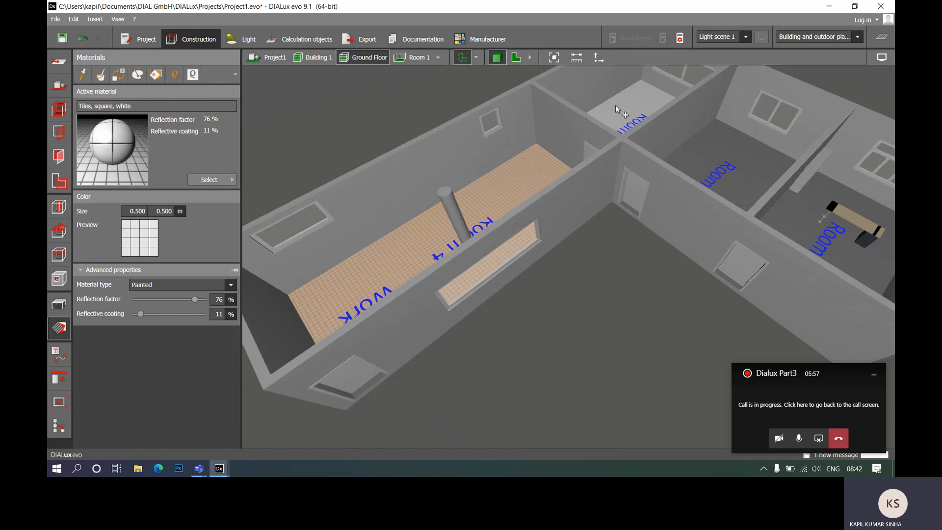
{"action": "left_click_drag", "start_coordinate": [120, 136], "coordinate": [760, 174]}
{"action": "left_click_drag", "start_coordinate": [117, 148], "coordinate": [815, 238]}
- Examine the tile pattern on the floors of Rooms 1, 2 and 3 up close and across the whole storey
{"action": "scroll", "coordinate": [487, 297], "scroll_direction": "down", "scroll_amount": 5}
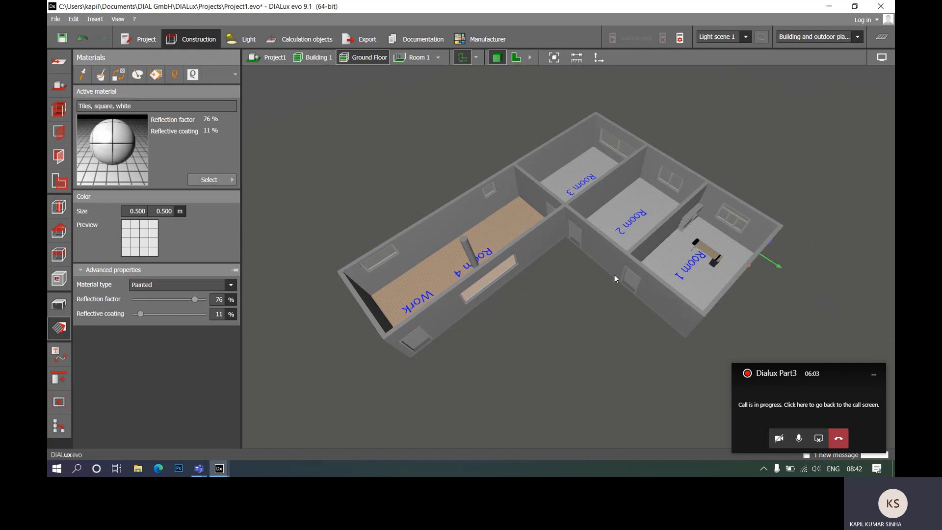
{"action": "scroll", "coordinate": [712, 263], "scroll_direction": "up", "scroll_amount": 10}
{"action": "scroll", "coordinate": [564, 328], "scroll_direction": "up", "scroll_amount": 3}
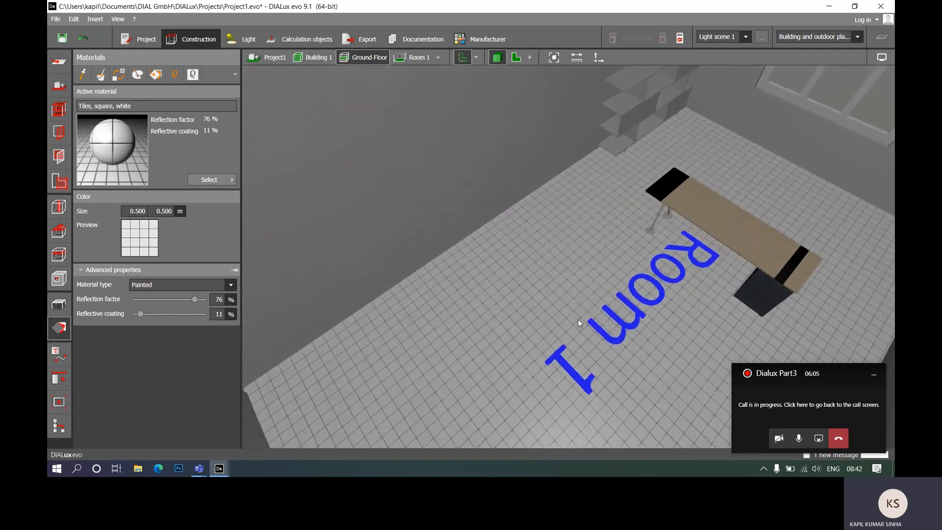
{"action": "scroll", "coordinate": [656, 267], "scroll_direction": "up", "scroll_amount": 1}
{"action": "scroll", "coordinate": [536, 248], "scroll_direction": "down", "scroll_amount": 6}
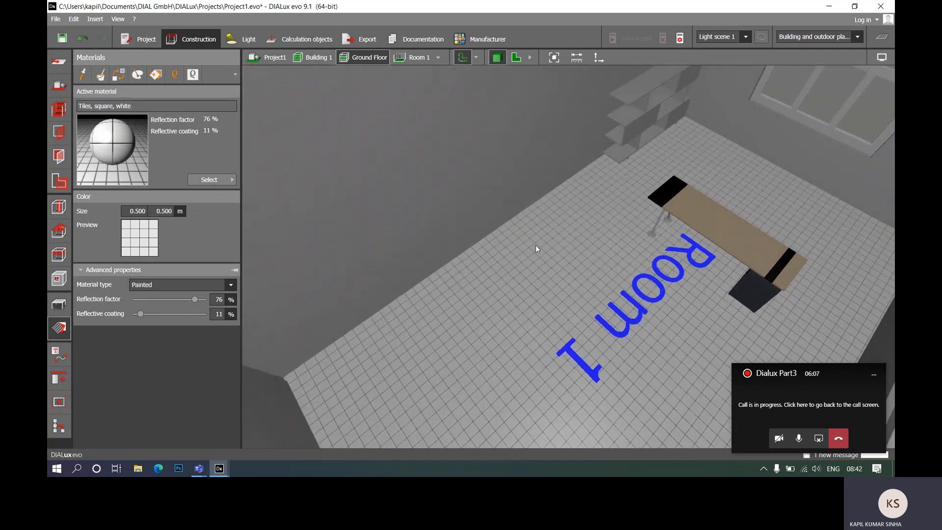
{"action": "scroll", "coordinate": [441, 220], "scroll_direction": "up", "scroll_amount": 2}
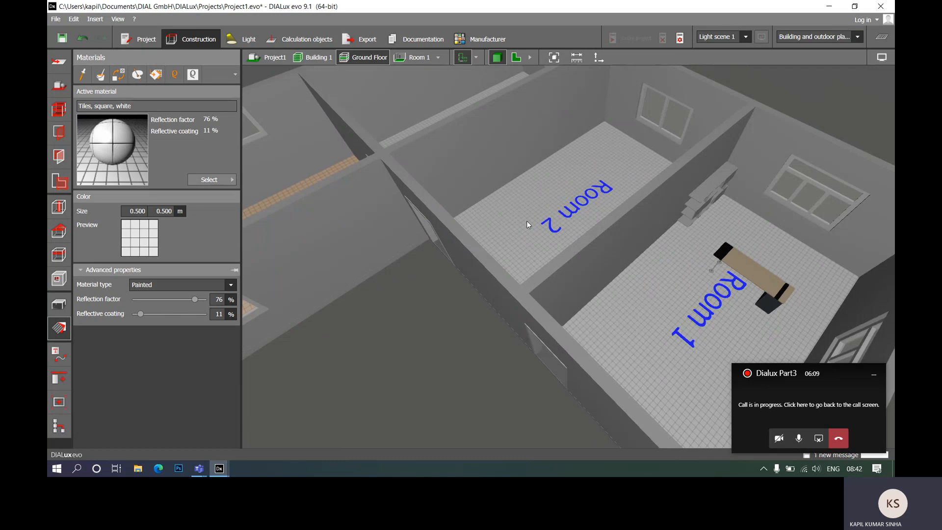
{"action": "scroll", "coordinate": [683, 300], "scroll_direction": "down", "scroll_amount": 5}
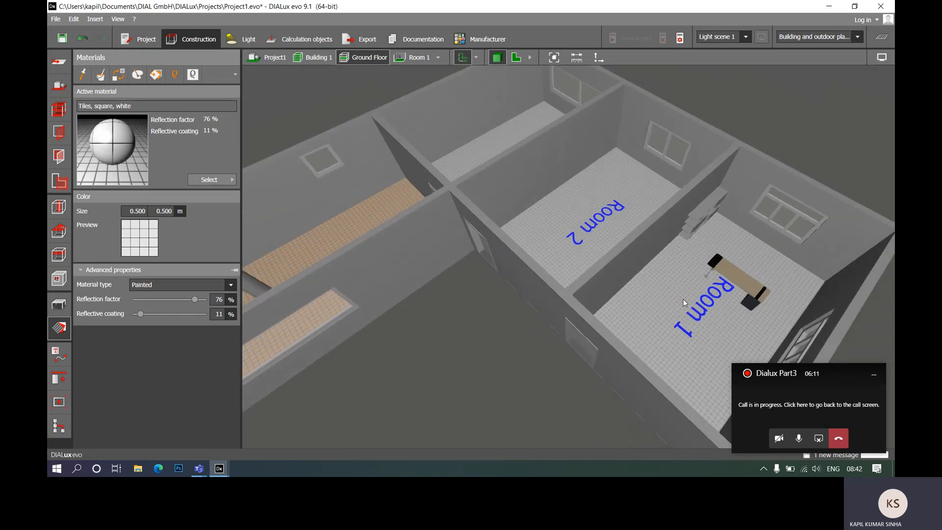
{"action": "scroll", "coordinate": [517, 362], "scroll_direction": "up", "scroll_amount": 1}
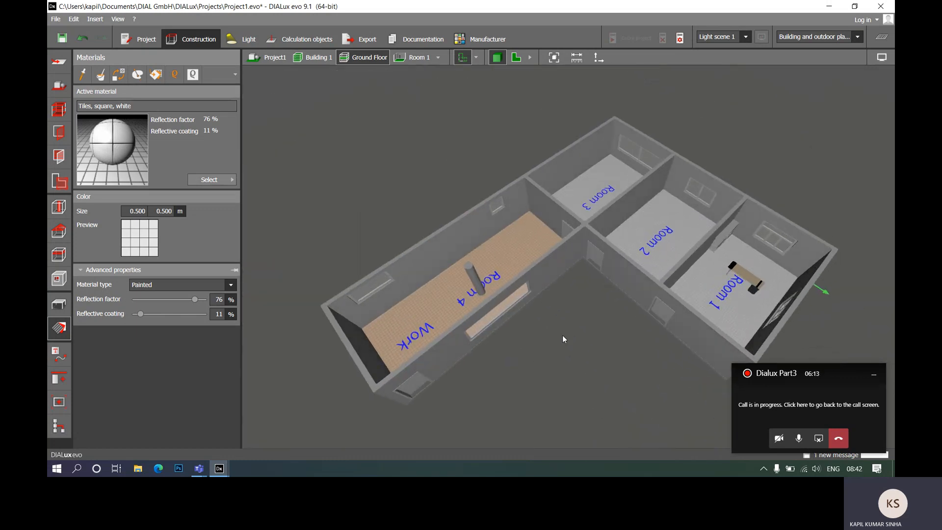
{"action": "scroll", "coordinate": [735, 305], "scroll_direction": "up", "scroll_amount": 5}
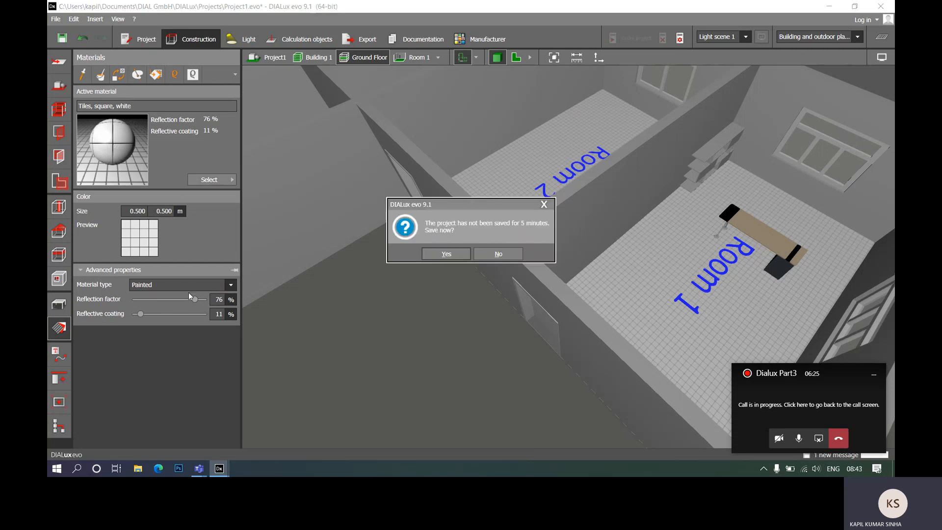
- Save the project and review the available material types for the active tile material without changing the type
{"action": "left_click", "coordinate": [451, 256]}
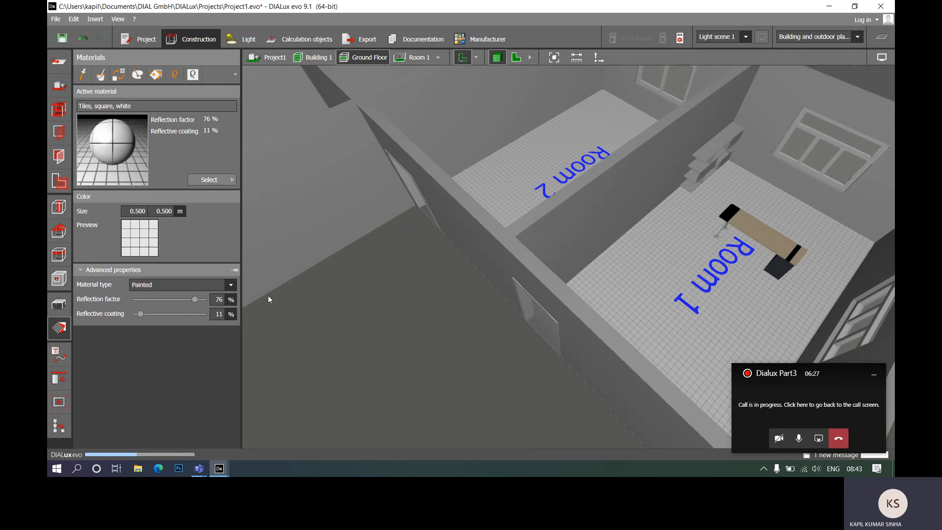
{"action": "left_click", "coordinate": [176, 284]}
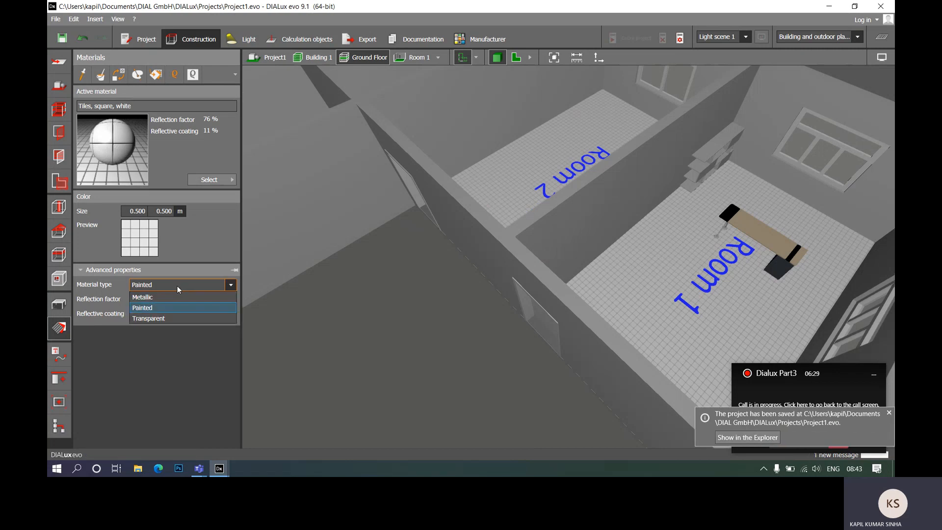
{"action": "left_click", "coordinate": [161, 355]}
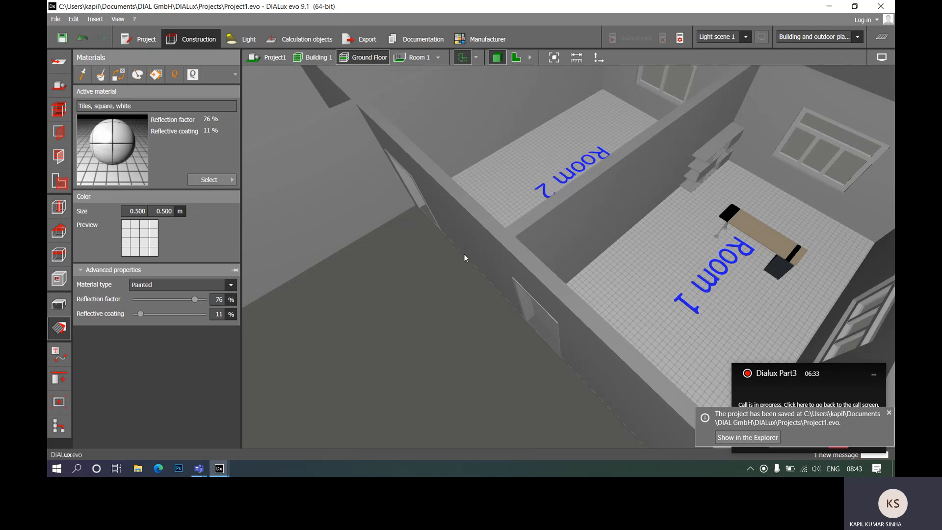
{"action": "left_click", "coordinate": [148, 284]}
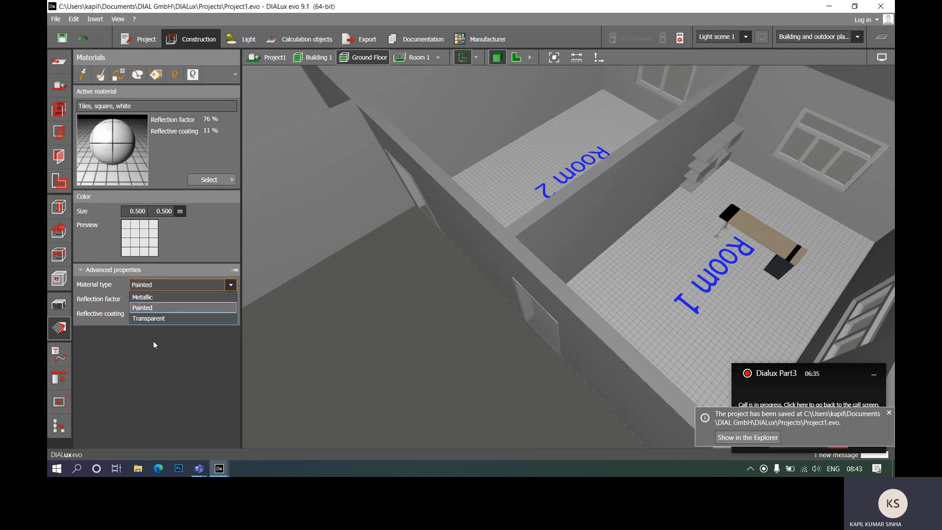
{"action": "left_click", "coordinate": [166, 361]}
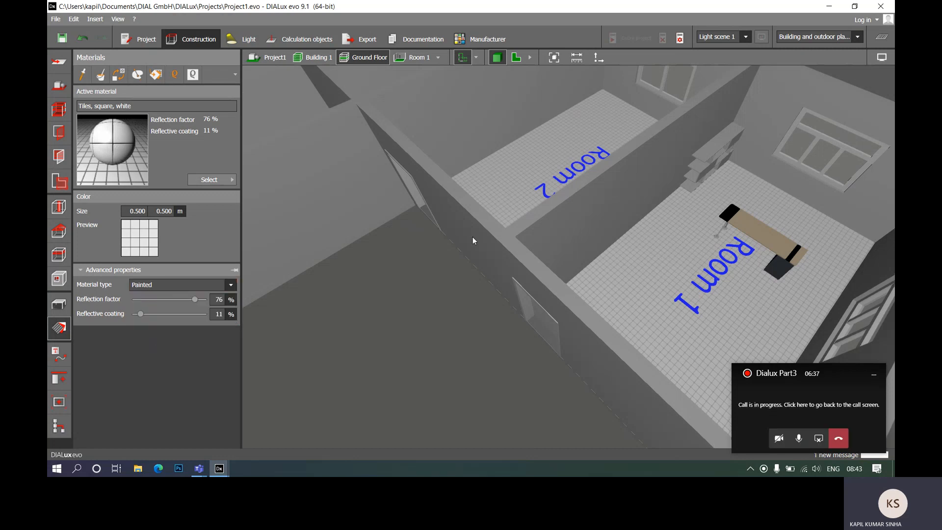
- Make 5024(Pastel blue) from the Color catalog's 5xxx Blue group the active material and minimize the catalog
{"action": "scroll", "coordinate": [566, 232], "scroll_direction": "down", "scroll_amount": 5}
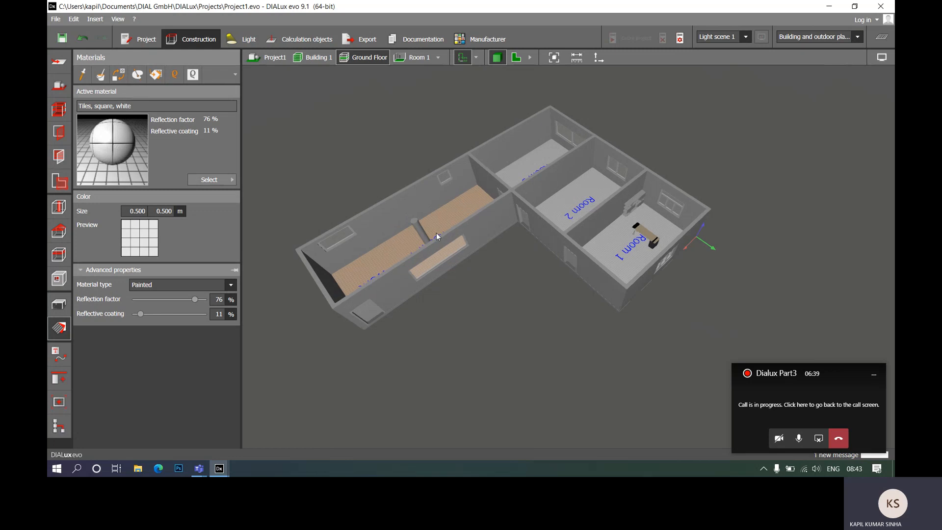
{"action": "scroll", "coordinate": [440, 234], "scroll_direction": "up", "scroll_amount": 3}
{"action": "right_click_drag", "start_coordinate": [540, 319], "coordinate": [504, 288]}
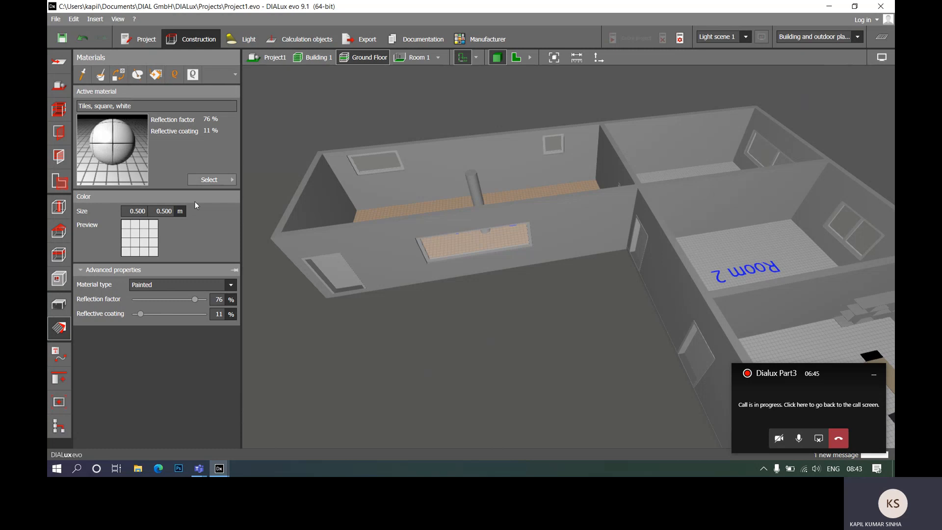
{"action": "left_click", "coordinate": [216, 179]}
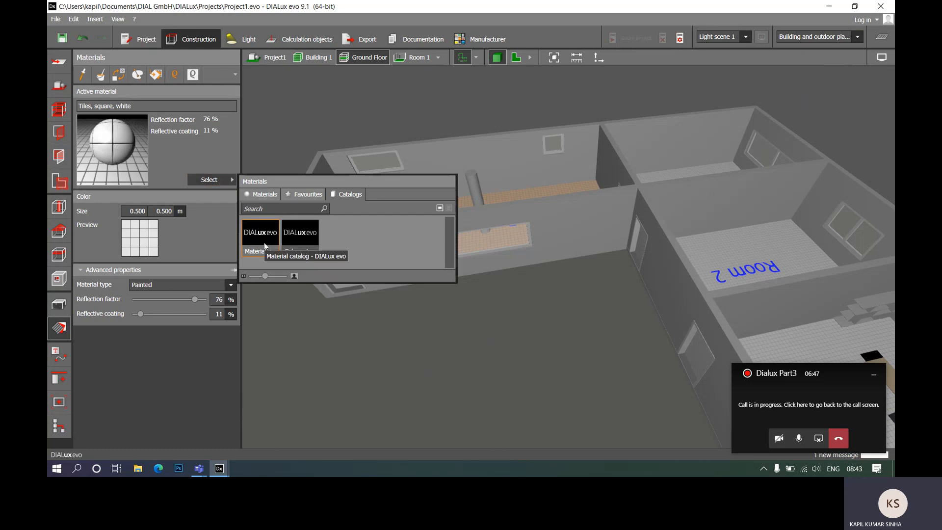
{"action": "left_click", "coordinate": [294, 238]}
{"action": "double_click", "coordinate": [301, 243]}
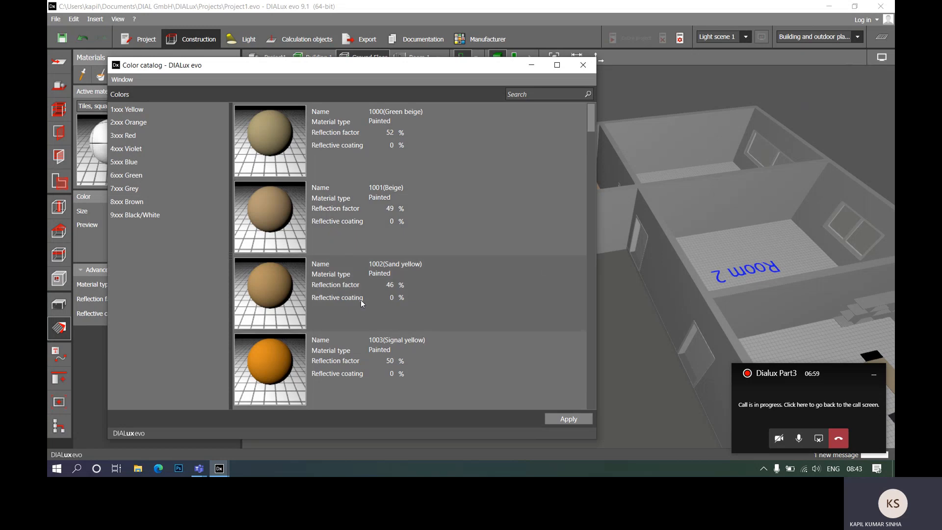
{"action": "scroll", "coordinate": [358, 258], "scroll_direction": "down", "scroll_amount": 3}
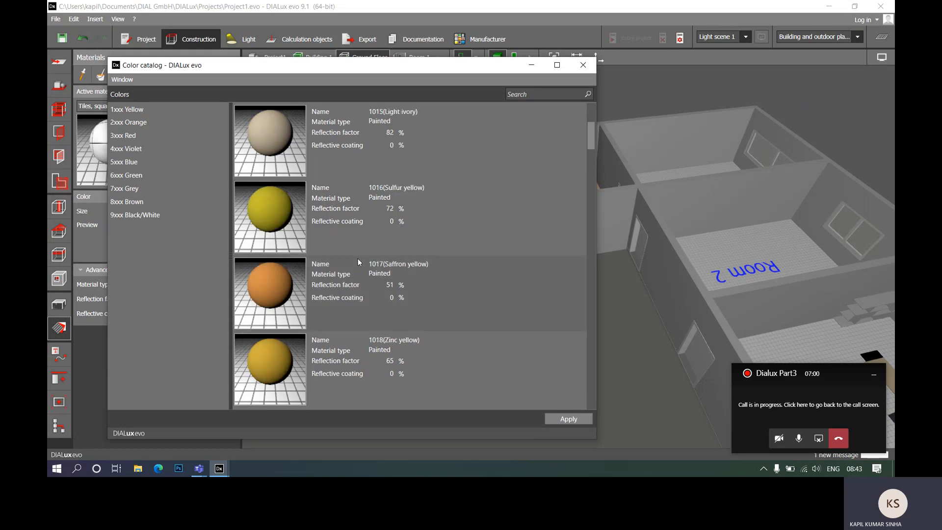
{"action": "left_click", "coordinate": [136, 167]}
{"action": "scroll", "coordinate": [408, 258], "scroll_direction": "down", "scroll_amount": 3}
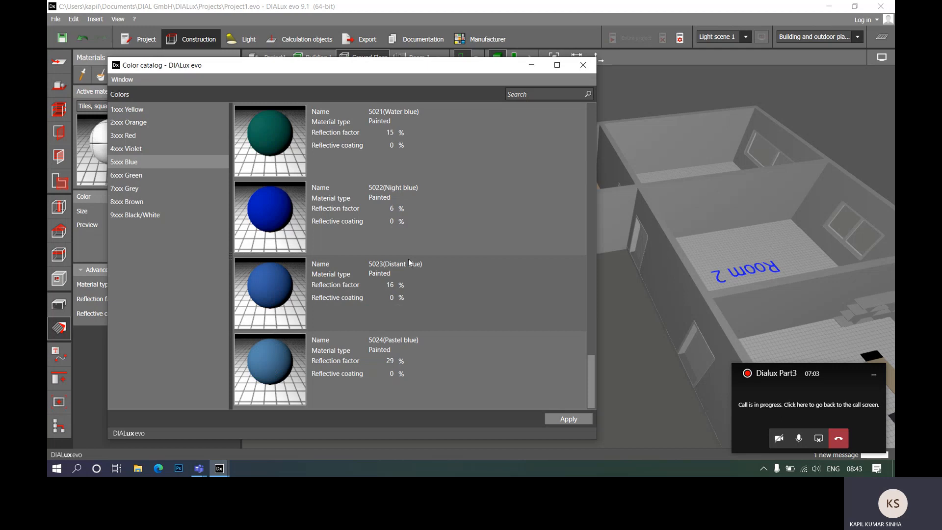
{"action": "left_click", "coordinate": [276, 358]}
{"action": "left_click", "coordinate": [567, 419]}
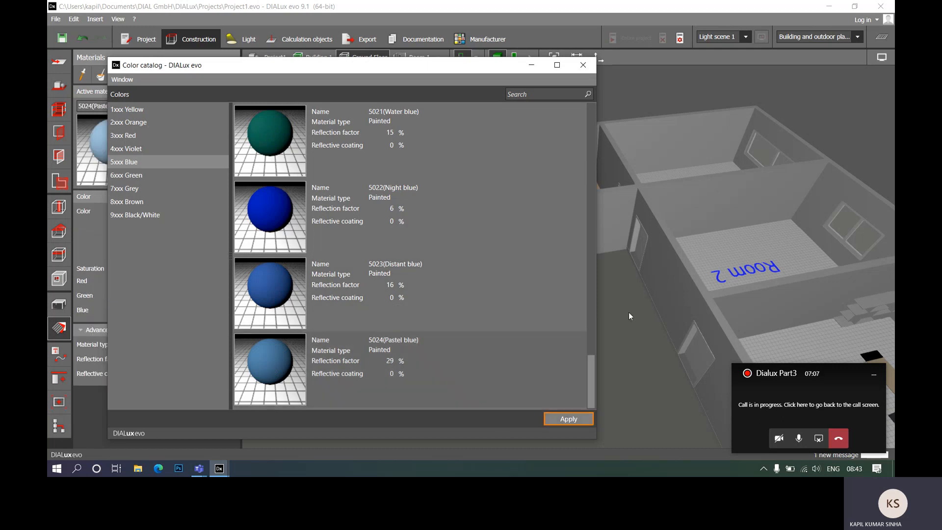
{"action": "left_click", "coordinate": [526, 67]}
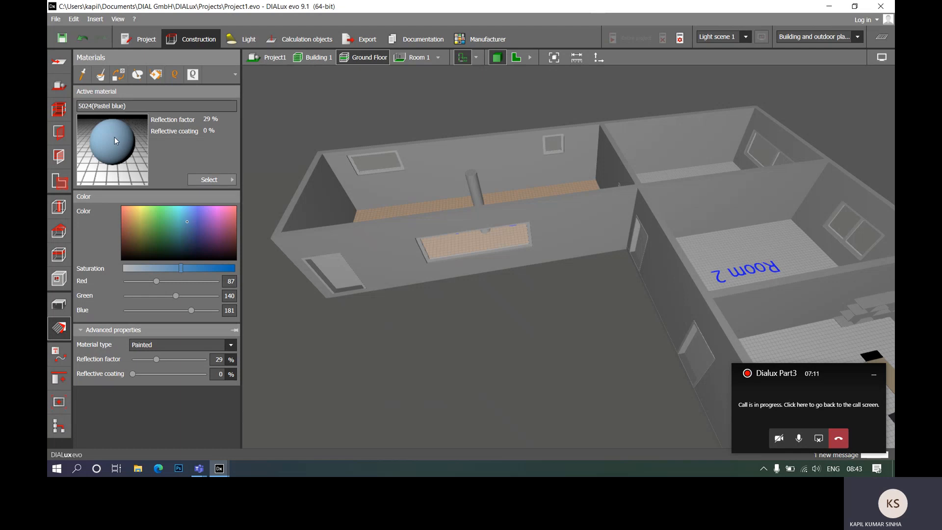
- Apply the 5024(Pastel blue) color to the walls of the ground floor and inspect them from several distances
{"action": "left_click_drag", "start_coordinate": [116, 145], "coordinate": [502, 157]}
{"action": "scroll", "coordinate": [481, 247], "scroll_direction": "down", "scroll_amount": 5}
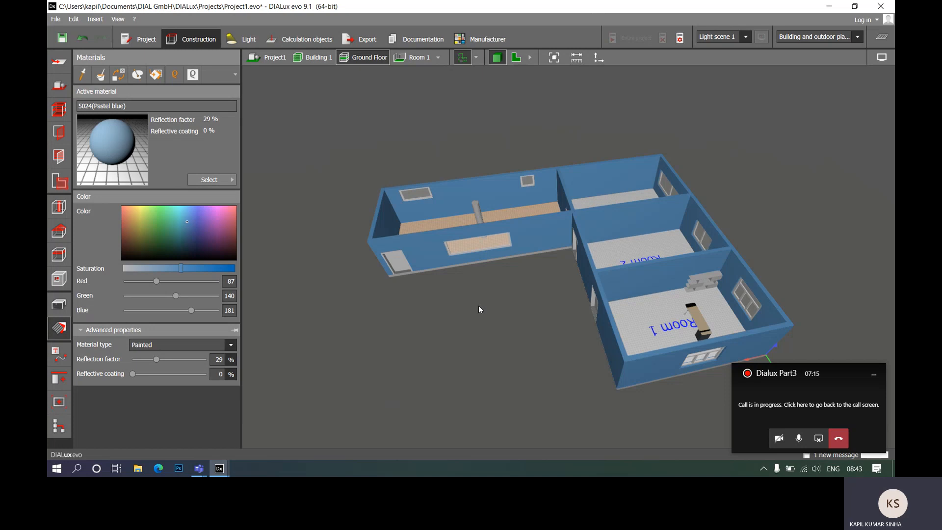
{"action": "scroll", "coordinate": [528, 245], "scroll_direction": "up", "scroll_amount": 3}
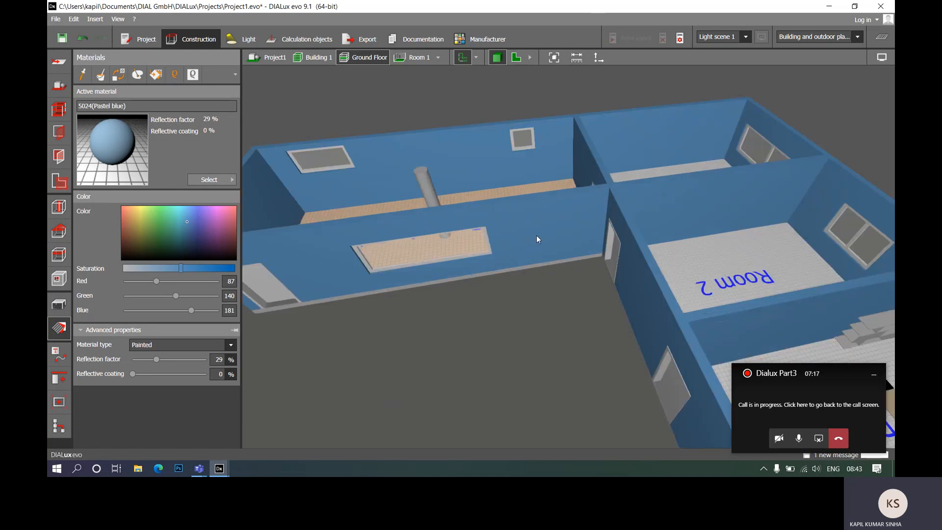
{"action": "scroll", "coordinate": [416, 244], "scroll_direction": "down", "scroll_amount": 3}
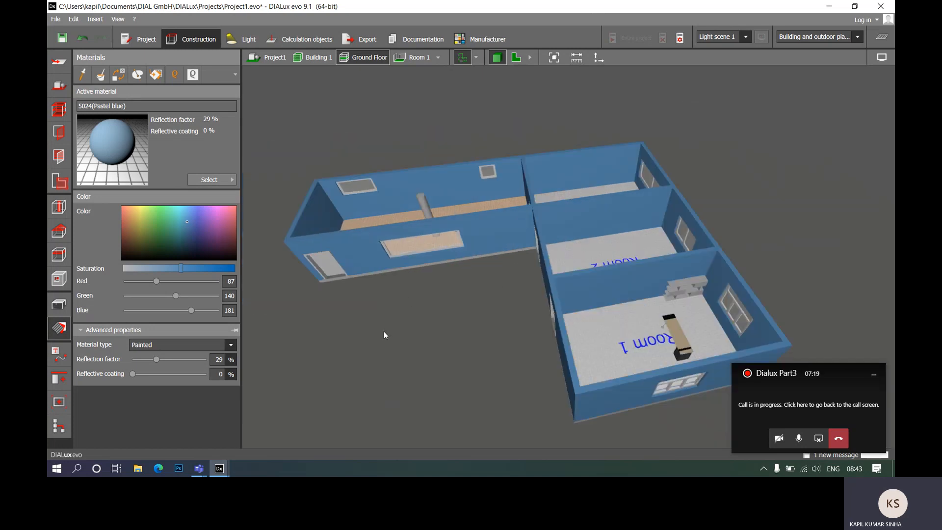
{"action": "scroll", "coordinate": [522, 286], "scroll_direction": "up", "scroll_amount": 3}
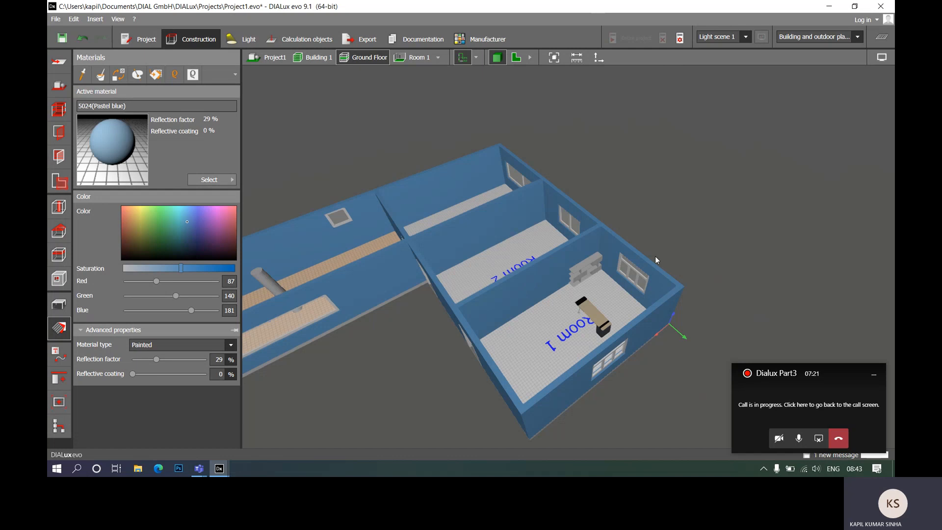
- Change the active color to a pinkish red with RGB 201, 79, 110 and paint Room 1's wall shared with Room 2
{"action": "scroll", "coordinate": [568, 240], "scroll_direction": "up", "scroll_amount": 4}
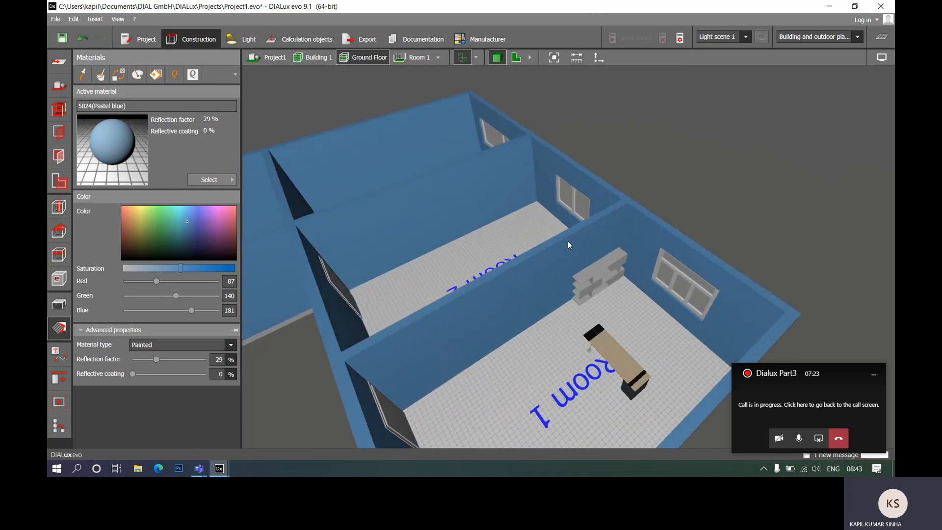
{"action": "scroll", "coordinate": [682, 277], "scroll_direction": "down", "scroll_amount": 3}
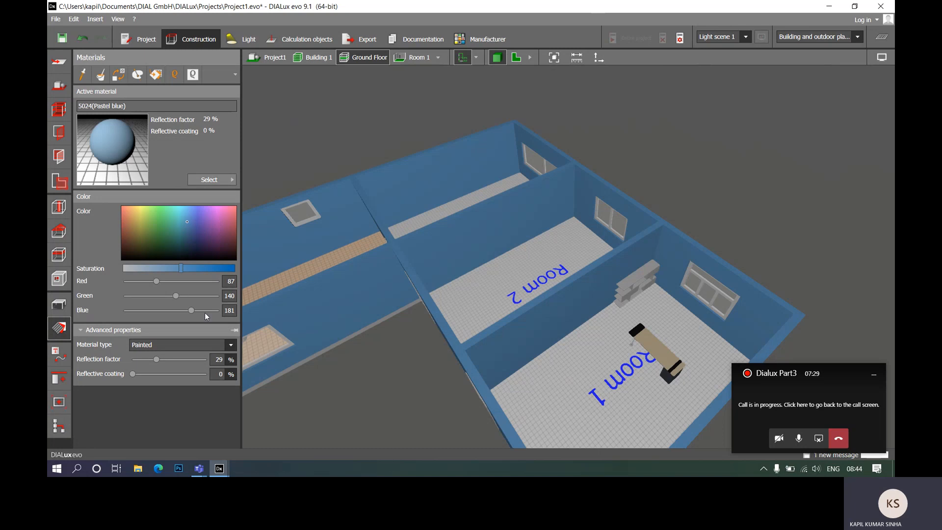
{"action": "left_click", "coordinate": [231, 218]}
{"action": "left_click_drag", "start_coordinate": [185, 271], "coordinate": [192, 270]}
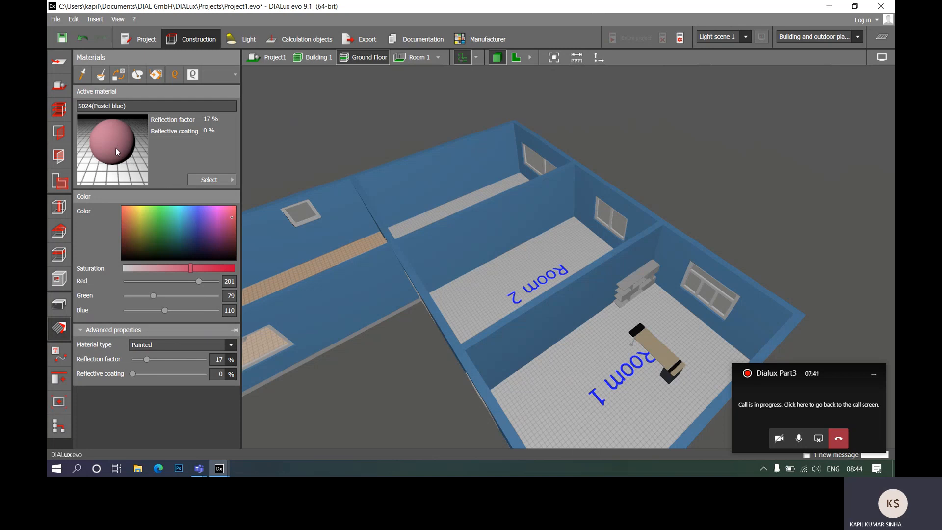
{"action": "left_click", "coordinate": [548, 325]}
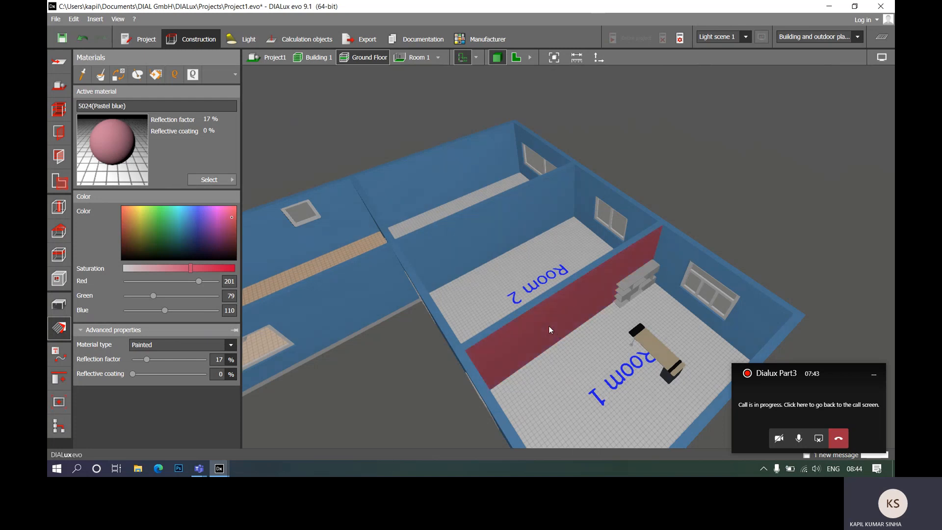
{"action": "scroll", "coordinate": [602, 322], "scroll_direction": "up", "scroll_amount": 3}
{"action": "scroll", "coordinate": [613, 295], "scroll_direction": "down", "scroll_amount": 2}
{"action": "middle_click_drag", "start_coordinate": [612, 327], "coordinate": [573, 248]}
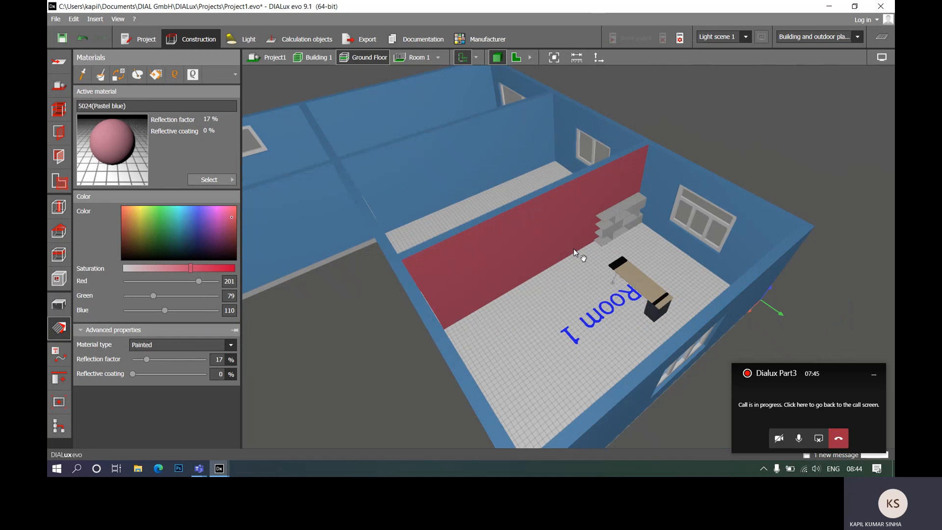
{"action": "scroll", "coordinate": [619, 297], "scroll_direction": "down", "scroll_amount": 3}
{"action": "scroll", "coordinate": [543, 202], "scroll_direction": "up", "scroll_amount": 4}
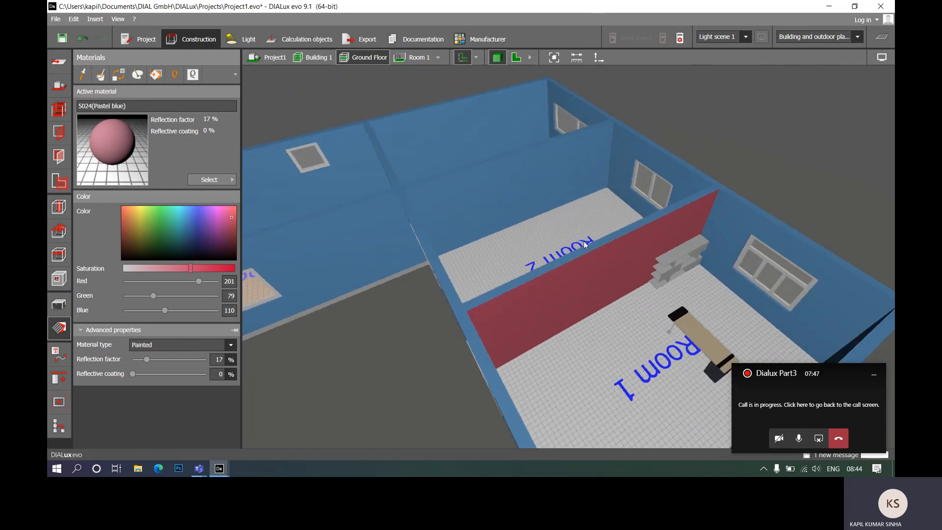
- Change the active color to orange with RGB 218, 119, 42 and paint Room 2's window wall with it
{"action": "left_click", "coordinate": [139, 215]}
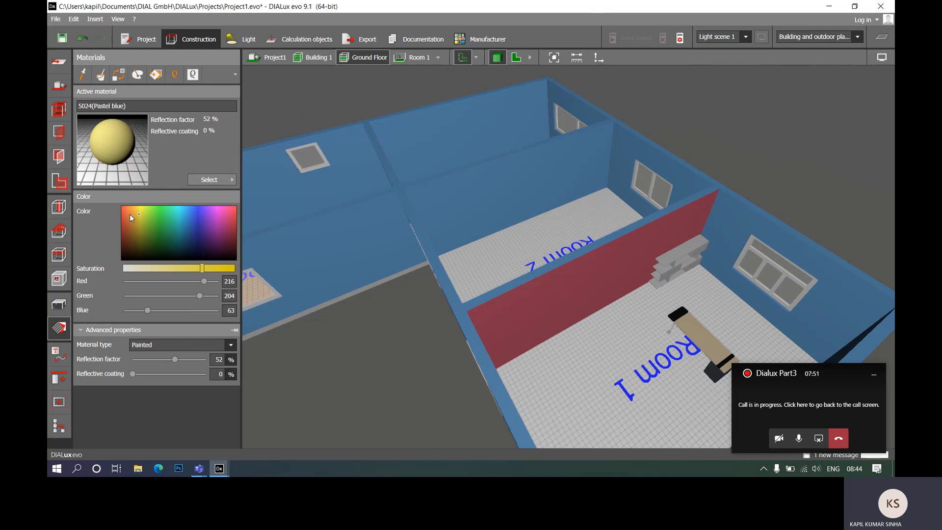
{"action": "left_click", "coordinate": [129, 214]}
{"action": "left_click", "coordinate": [206, 270]}
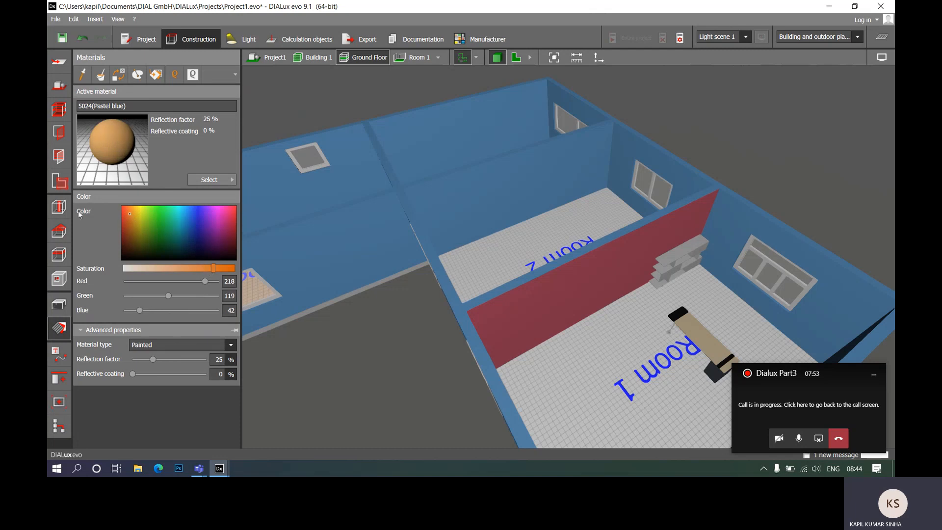
{"action": "left_click", "coordinate": [638, 146]}
{"action": "right_click_drag", "start_coordinate": [661, 155], "coordinate": [763, 199]}
{"action": "scroll", "coordinate": [811, 239], "scroll_direction": "down", "scroll_amount": 5}
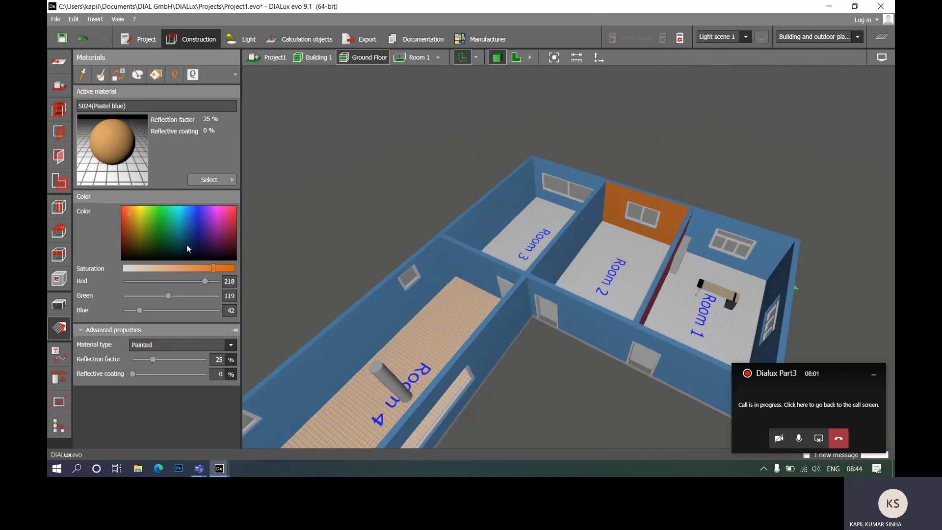
- Change the active color to olive yellow with RGB 181, 176, 53 and paint Room 4's long outer wall with it
{"action": "left_click", "coordinate": [181, 225]}
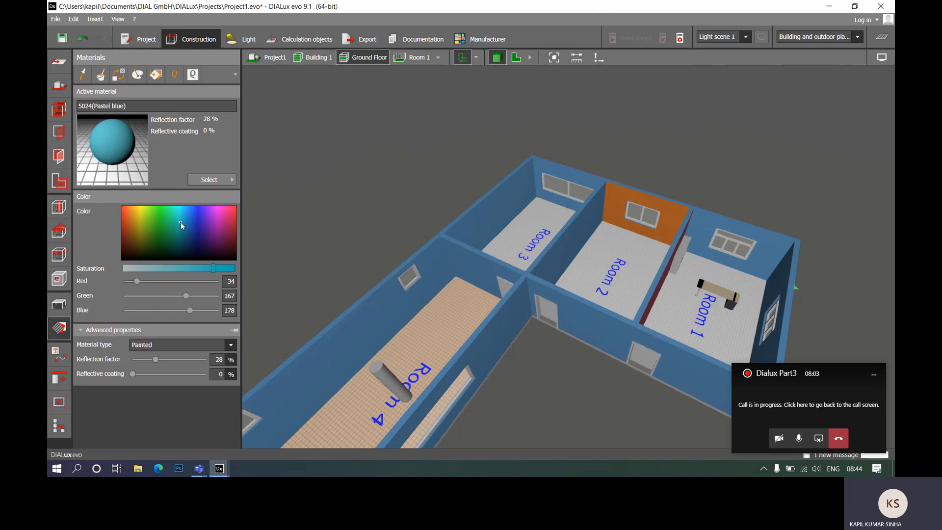
{"action": "left_click", "coordinate": [178, 270]}
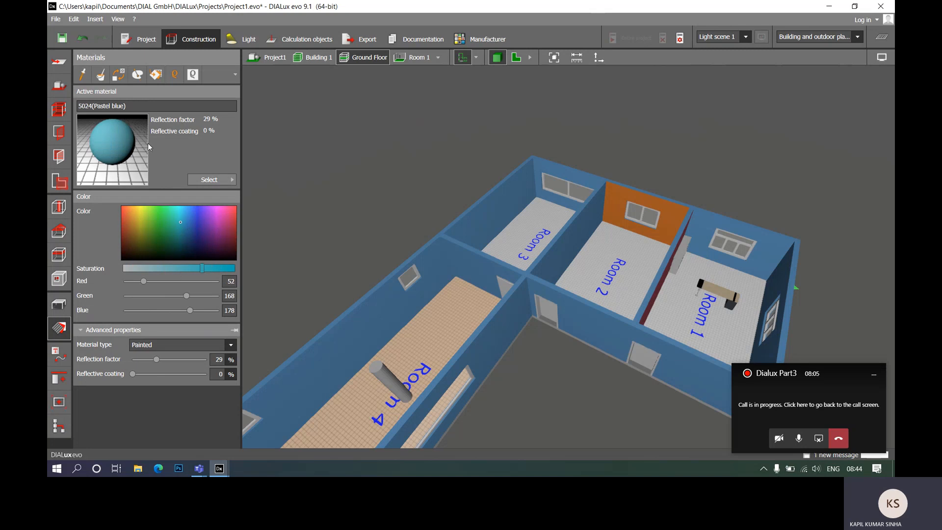
{"action": "left_click", "coordinate": [139, 222]}
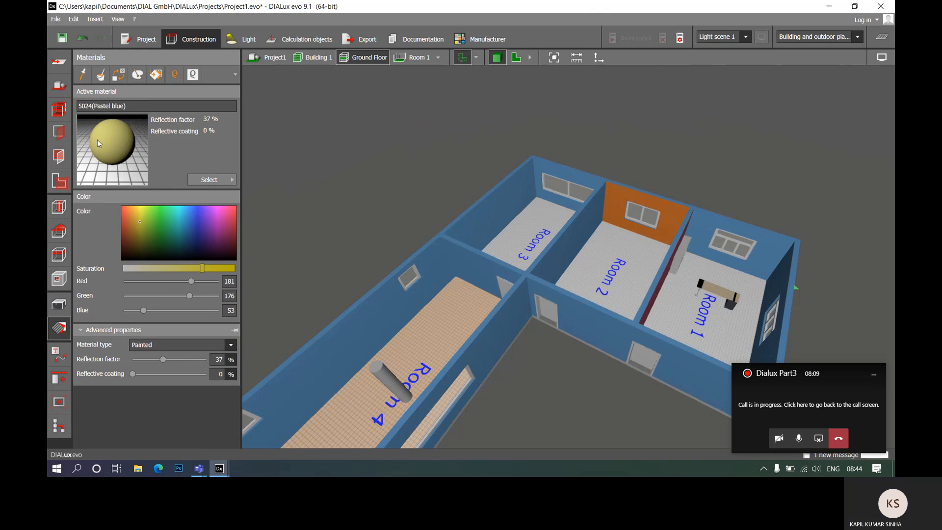
{"action": "left_click", "coordinate": [394, 318]}
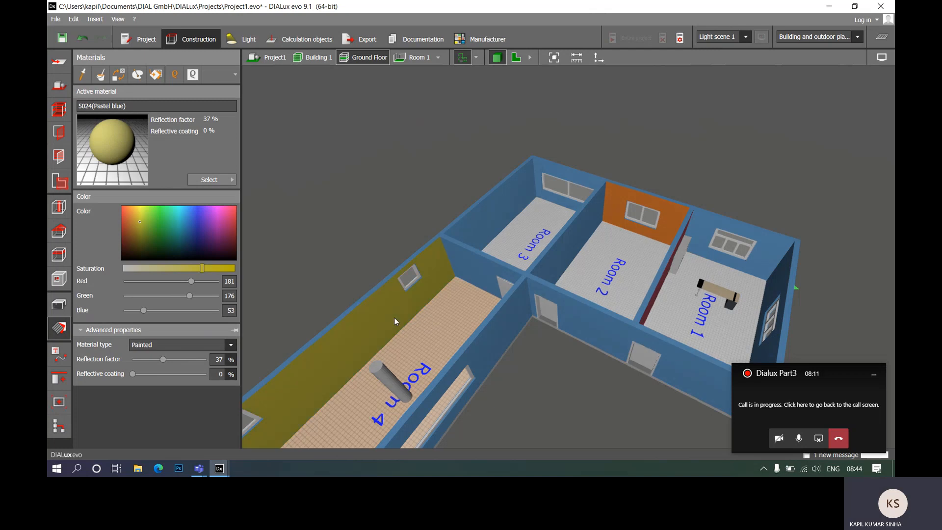
- Inspect the red, orange and yellow walls across the whole ground floor from several angles and distances
{"action": "scroll", "coordinate": [395, 318], "scroll_direction": "down", "scroll_amount": 5}
{"action": "mouse_move", "coordinate": [565, 346]}
{"action": "right_mouse_down"}
{"action": "mouse_move", "coordinate": [538, 338]}
{"action": "mouse_move", "coordinate": [569, 329]}
{"action": "right_mouse_up"}
{"action": "scroll", "coordinate": [627, 255], "scroll_direction": "up", "scroll_amount": 5}
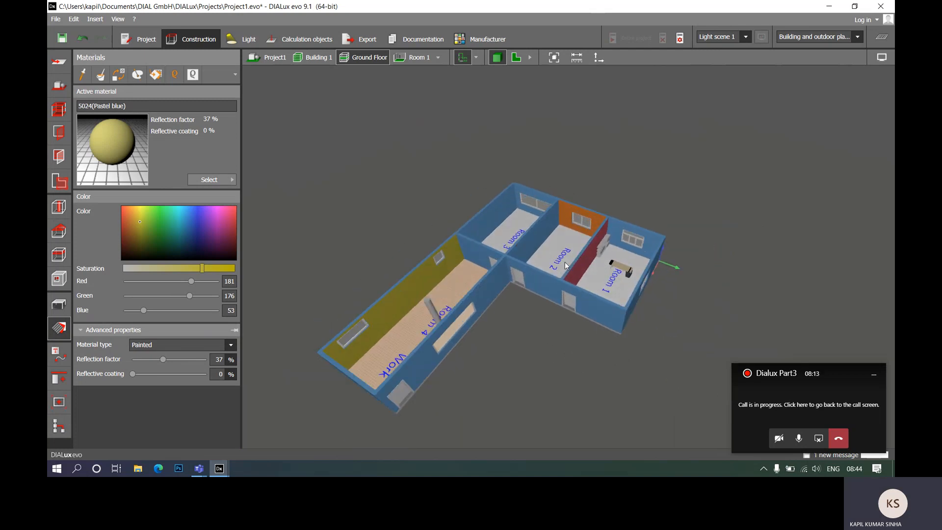
{"action": "scroll", "coordinate": [729, 272], "scroll_direction": "down", "scroll_amount": 3}
{"action": "right_click_drag", "start_coordinate": [651, 323], "coordinate": [638, 275]}
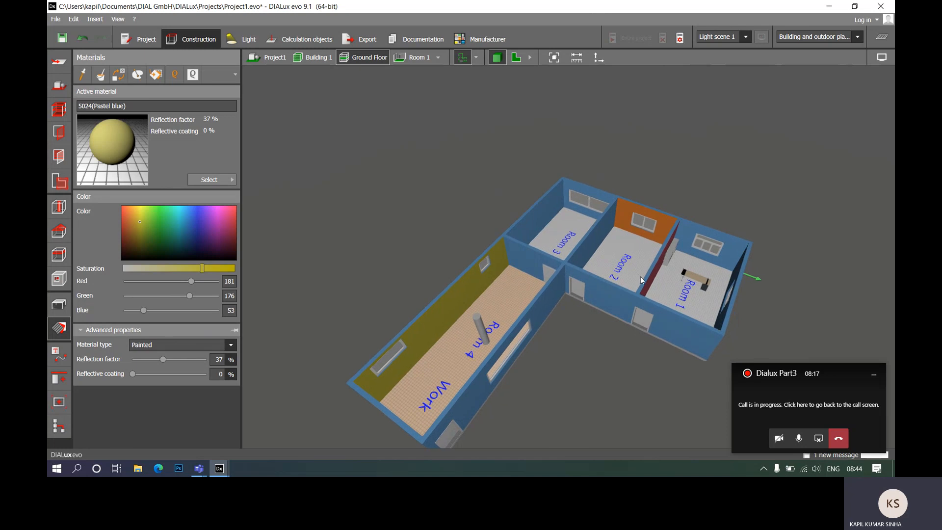
{"action": "scroll", "coordinate": [653, 327], "scroll_direction": "up", "scroll_amount": 3}
{"action": "scroll", "coordinate": [664, 275], "scroll_direction": "down", "scroll_amount": 3}
{"action": "right_click_drag", "start_coordinate": [611, 321], "coordinate": [589, 297]}
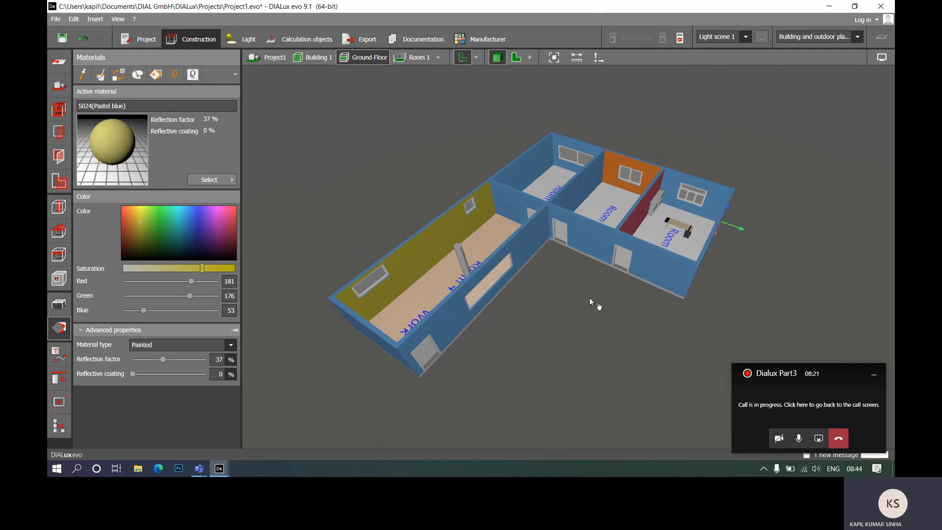
- Switch to the Room 1 view and examine its interior with the red wall, shelf and desk
{"action": "left_click", "coordinate": [430, 61]}
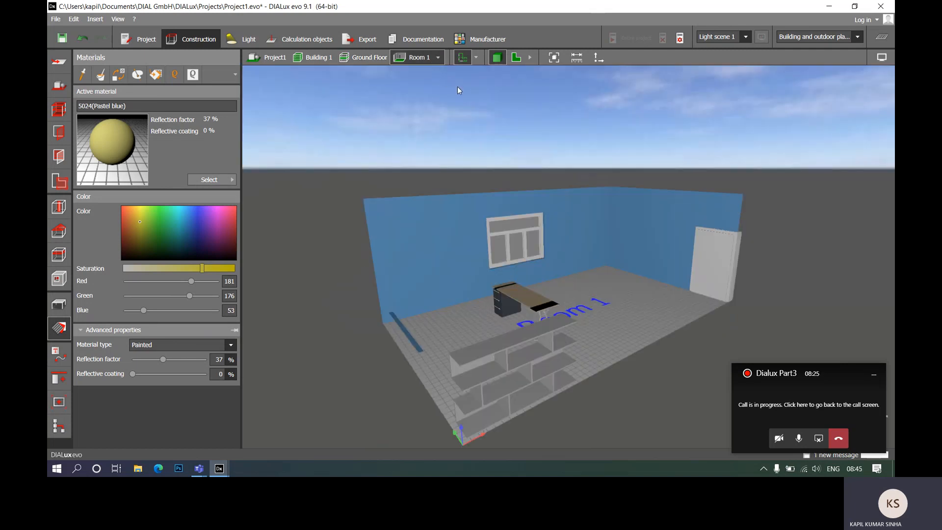
{"action": "right_click_drag", "start_coordinate": [593, 274], "coordinate": [446, 255]}
{"action": "scroll", "coordinate": [444, 250], "scroll_direction": "down", "scroll_amount": 5}
{"action": "right_click_drag", "start_coordinate": [600, 304], "coordinate": [470, 279]}
{"action": "scroll", "coordinate": [469, 279], "scroll_direction": "up", "scroll_amount": 8}
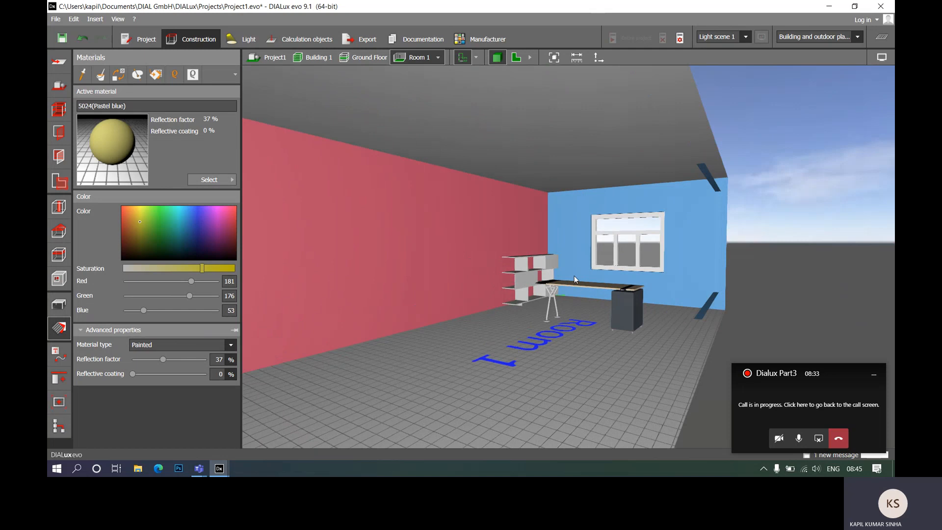
{"action": "mouse_move", "coordinate": [584, 307]}
{"action": "right_mouse_down"}
{"action": "mouse_move", "coordinate": [544, 317]}
{"action": "mouse_move", "coordinate": [591, 321]}
{"action": "right_mouse_up"}
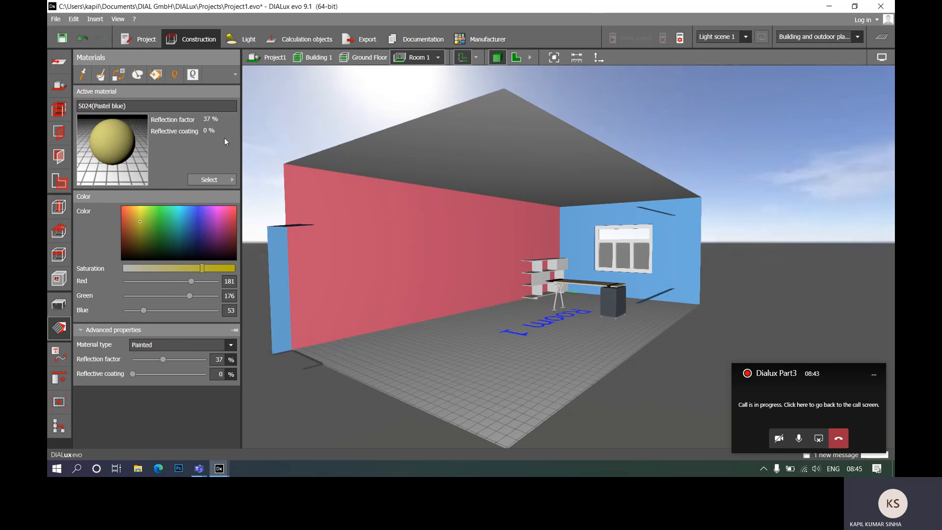
- Set the active material to pure white with RGB 255, 255, 255 by removing all saturation and raising the brightness
{"action": "left_click", "coordinate": [226, 182]}
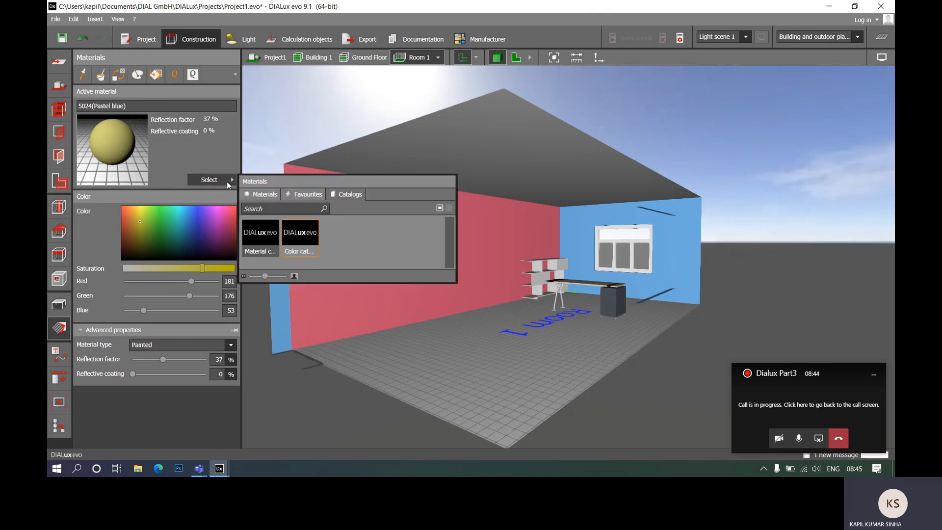
{"action": "double_click", "coordinate": [304, 241]}
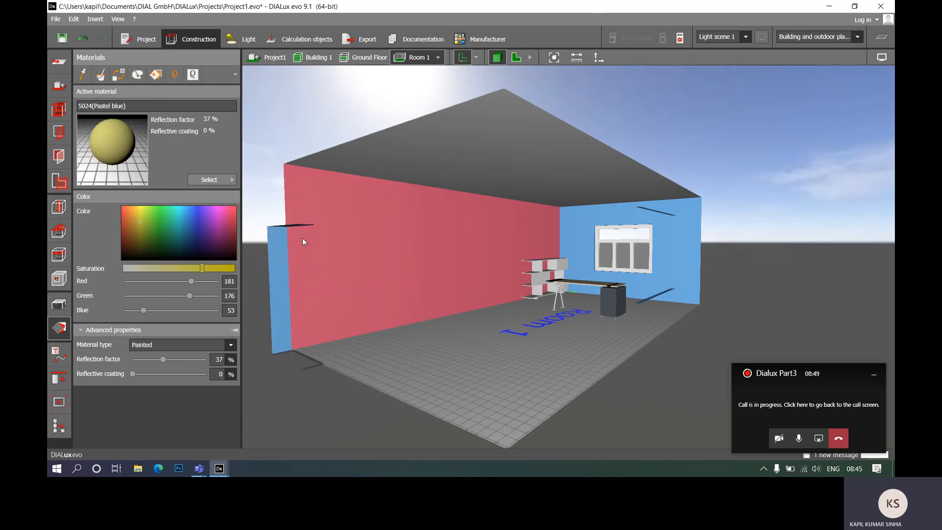
{"action": "left_click", "coordinate": [131, 268]}
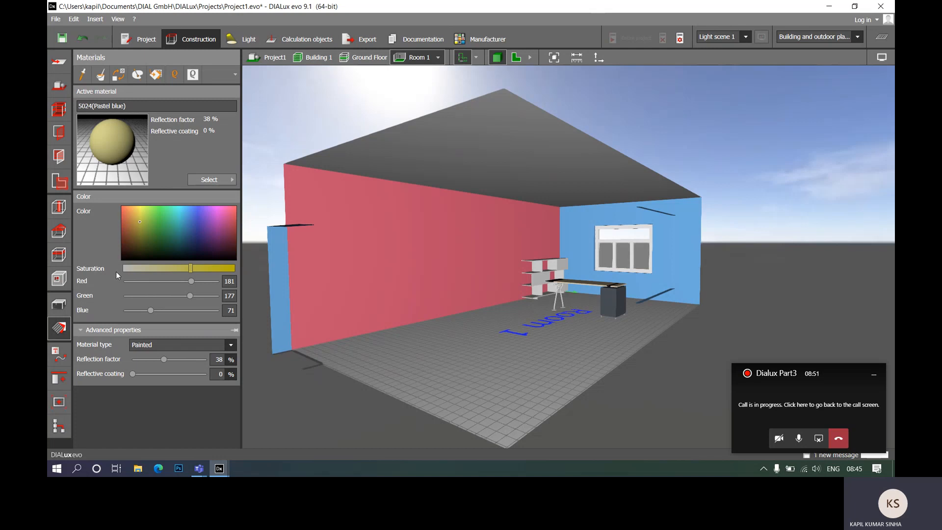
{"action": "left_click", "coordinate": [129, 267]}
{"action": "left_click_drag", "start_coordinate": [178, 269], "coordinate": [123, 269]}
{"action": "left_click_drag", "start_coordinate": [136, 210], "coordinate": [139, 206]}
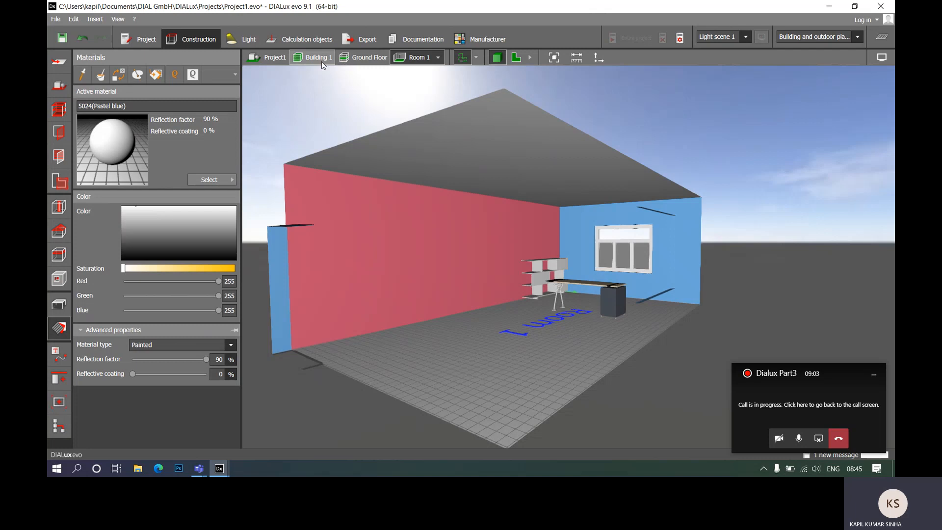
- Return to the Ground Floor view and examine the rooms from below and from above
{"action": "left_click", "coordinate": [363, 57]}
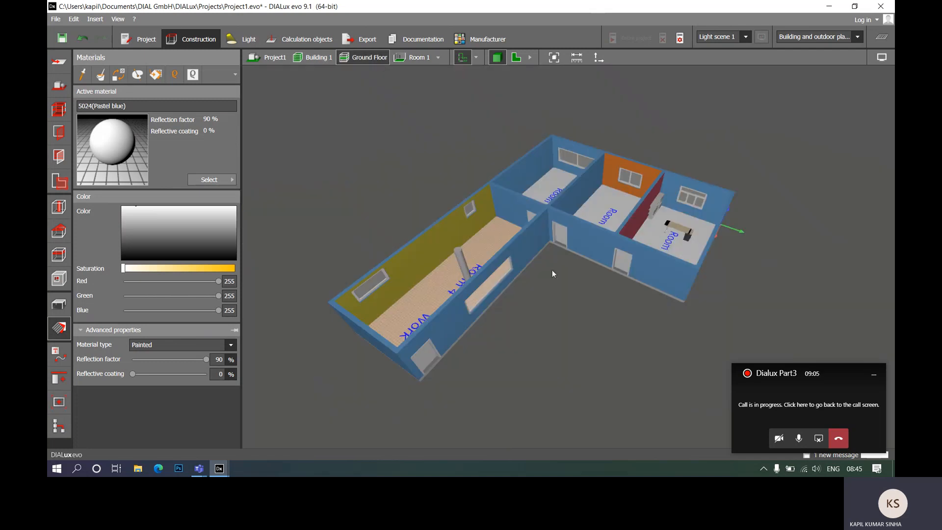
{"action": "right_click_drag", "start_coordinate": [577, 340], "coordinate": [549, 222]}
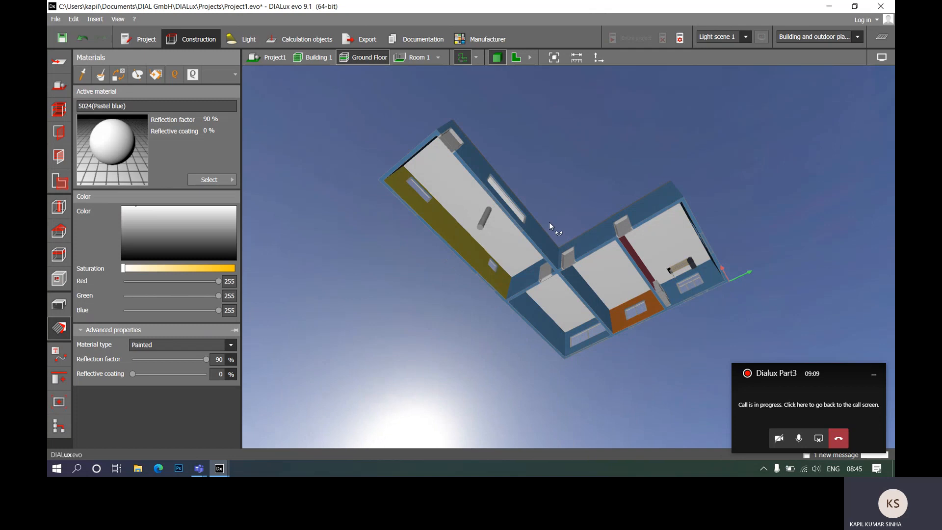
{"action": "scroll", "coordinate": [518, 255], "scroll_direction": "up", "scroll_amount": 5}
{"action": "scroll", "coordinate": [515, 260], "scroll_direction": "down", "scroll_amount": 2}
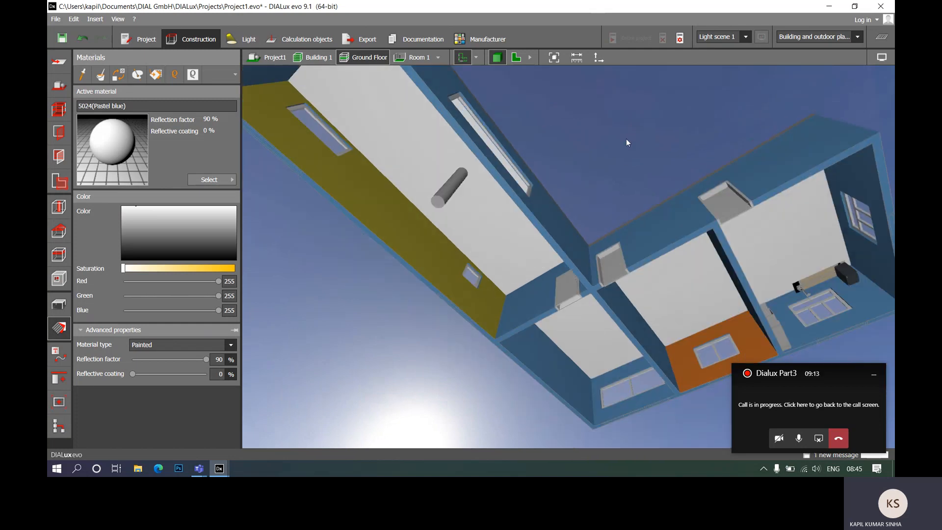
{"action": "right_click_drag", "start_coordinate": [631, 146], "coordinate": [681, 231]}
{"action": "mouse_move", "coordinate": [600, 267]}
{"action": "right_mouse_down"}
{"action": "mouse_move", "coordinate": [654, 313]}
{"action": "mouse_move", "coordinate": [547, 325]}
{"action": "mouse_move", "coordinate": [665, 319]}
{"action": "mouse_move", "coordinate": [633, 330]}
{"action": "mouse_move", "coordinate": [614, 267]}
{"action": "right_mouse_up"}
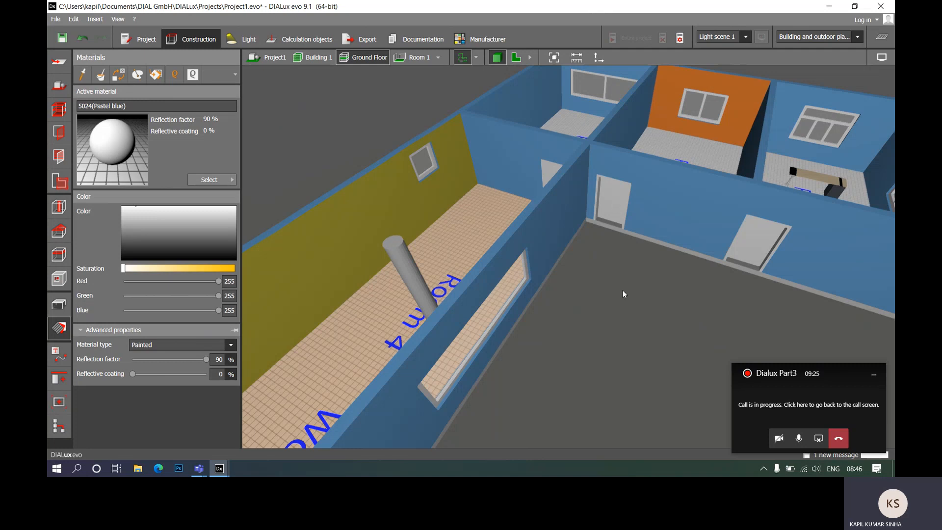
{"action": "mouse_move", "coordinate": [619, 290]}
{"action": "right_mouse_down"}
{"action": "mouse_move", "coordinate": [589, 290]}
{"action": "mouse_move", "coordinate": [603, 296]}
{"action": "right_mouse_up"}
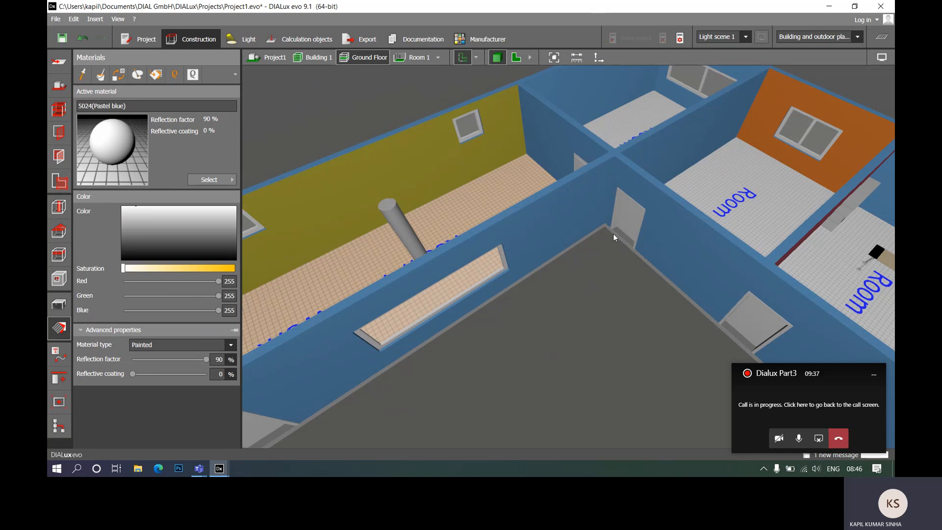
- Pick up the glass material of Room 2's window and review its transmission, reflection and refraction settings against the neighboring windows
{"action": "scroll", "coordinate": [448, 167], "scroll_direction": "down", "scroll_amount": 5}
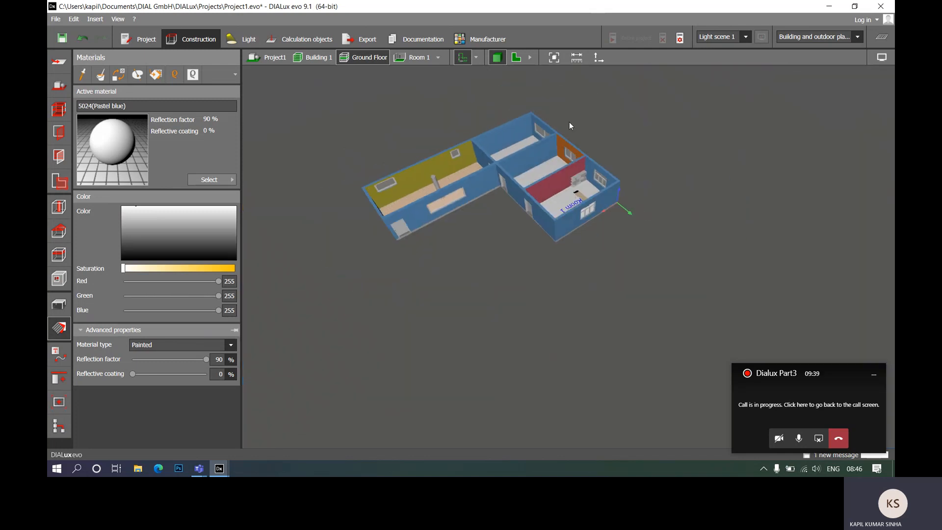
{"action": "scroll", "coordinate": [569, 122], "scroll_direction": "up", "scroll_amount": 3}
{"action": "scroll", "coordinate": [607, 189], "scroll_direction": "up", "scroll_amount": 4}
{"action": "right_click_drag", "start_coordinate": [570, 260], "coordinate": [681, 237]}
{"action": "left_click", "coordinate": [492, 242]}
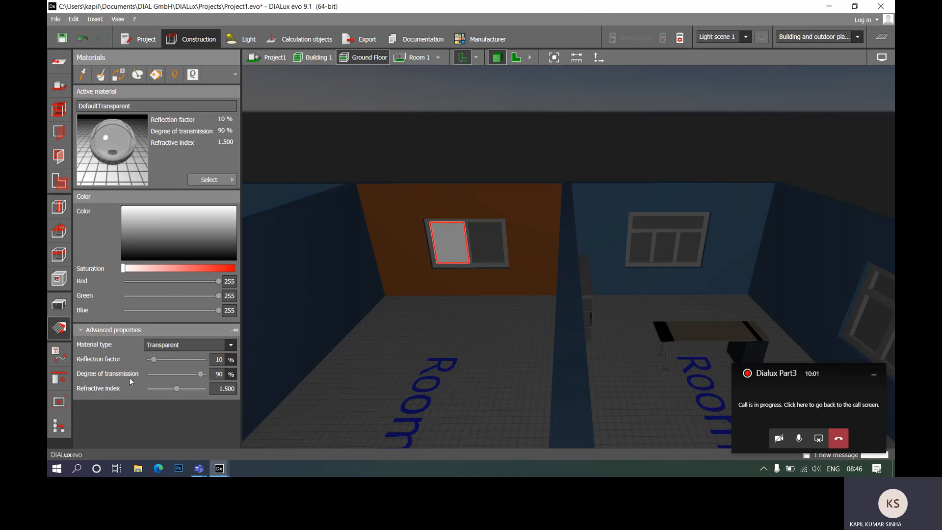
{"action": "left_click", "coordinate": [212, 374]}
{"action": "scroll", "coordinate": [429, 231], "scroll_direction": "down", "scroll_amount": 5}
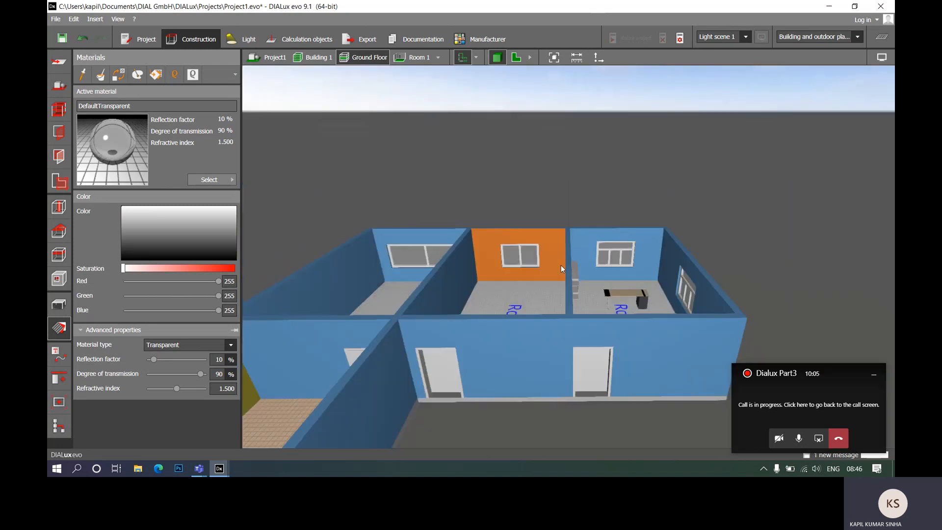
{"action": "middle_click_drag", "start_coordinate": [466, 196], "coordinate": [460, 163]}
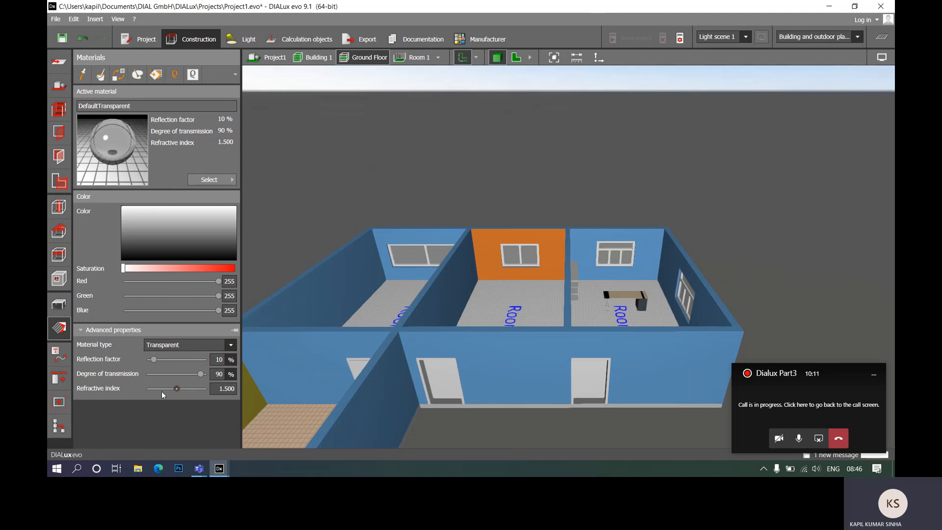
{"action": "scroll", "coordinate": [442, 275], "scroll_direction": "up", "scroll_amount": 6}
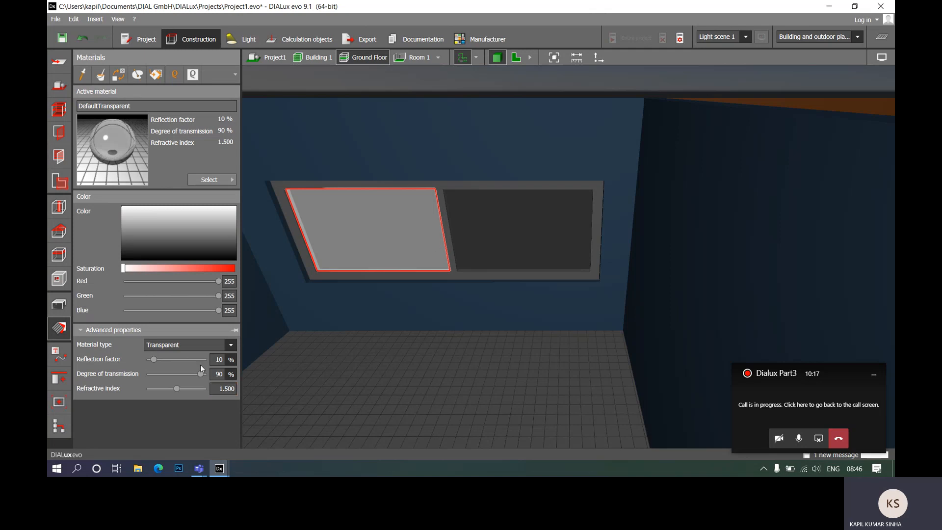
{"action": "scroll", "coordinate": [450, 242], "scroll_direction": "down", "scroll_amount": 3}
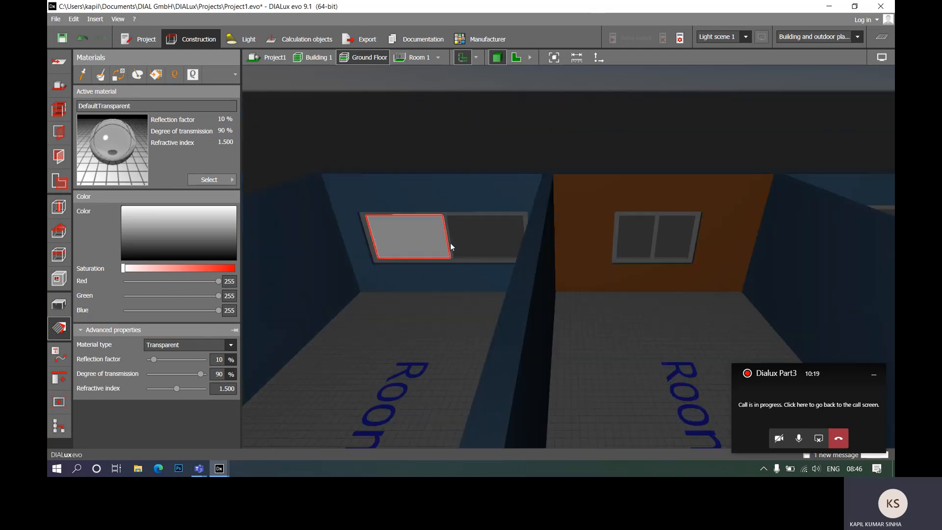
{"action": "scroll", "coordinate": [451, 243], "scroll_direction": "down", "scroll_amount": 3}
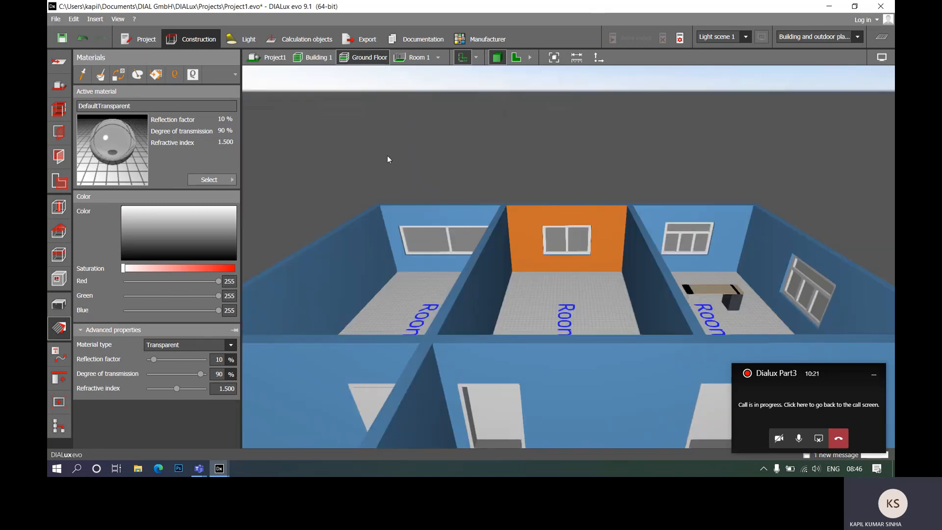
- Pick up the glass material of both panes of Room 3's window and compare their transparency settings
{"action": "right_click_drag", "start_coordinate": [391, 157], "coordinate": [421, 155]}
{"action": "scroll", "coordinate": [406, 277], "scroll_direction": "up", "scroll_amount": 3}
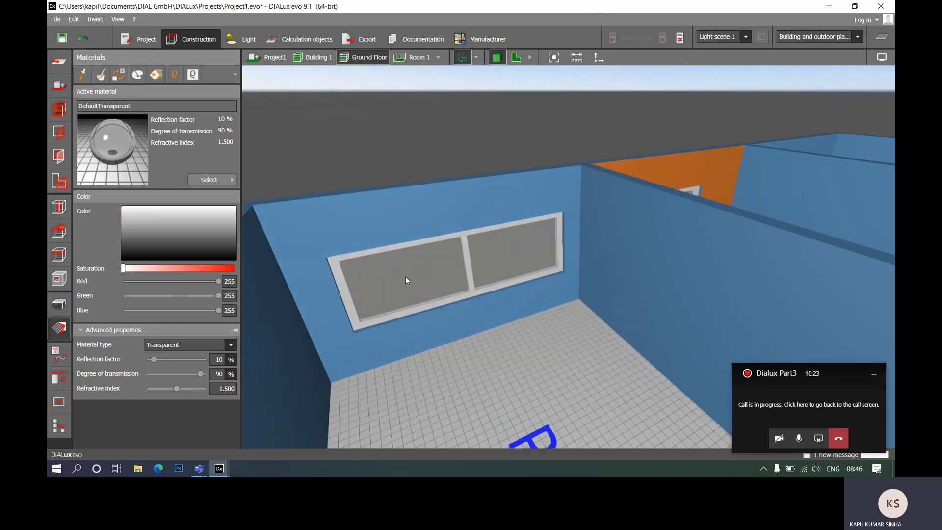
{"action": "scroll", "coordinate": [406, 278], "scroll_direction": "up", "scroll_amount": 2}
{"action": "scroll", "coordinate": [444, 238], "scroll_direction": "down", "scroll_amount": 2}
{"action": "left_click", "coordinate": [507, 238]}
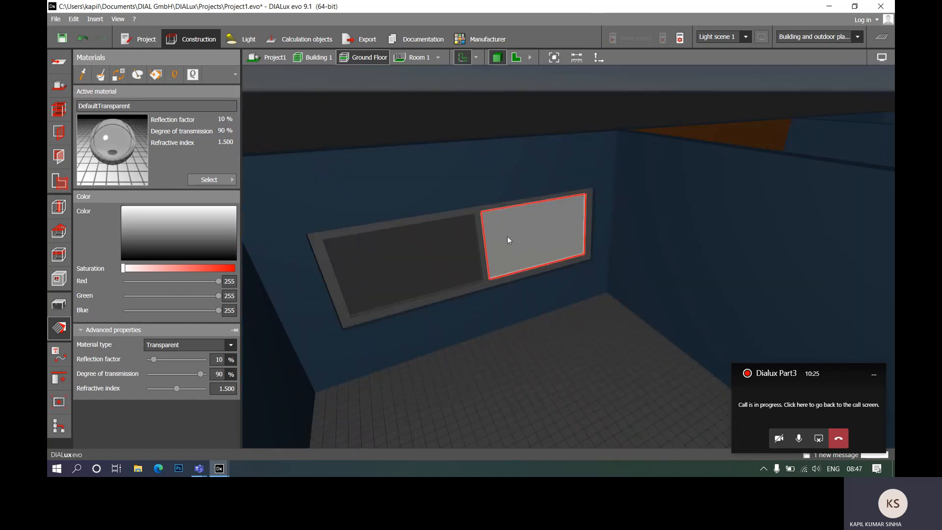
{"action": "left_click", "coordinate": [439, 257]}
{"action": "left_click", "coordinate": [435, 115]}
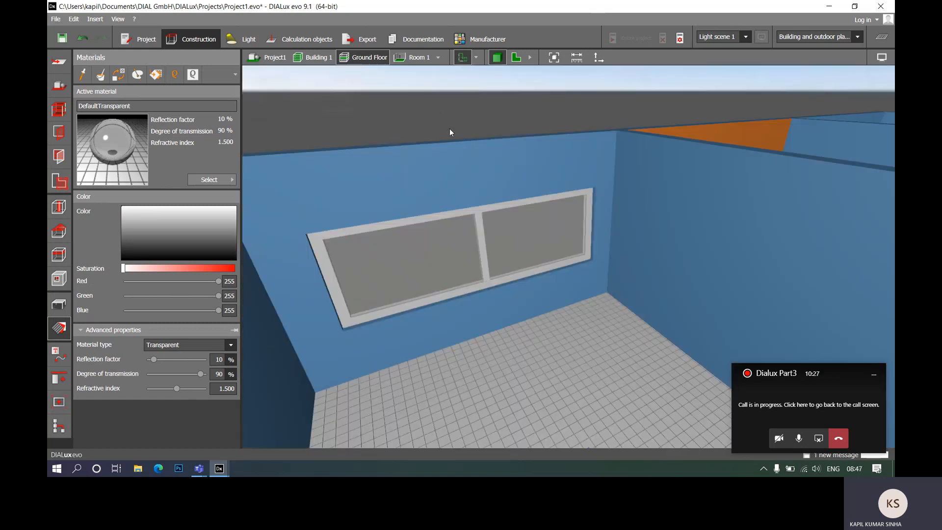
- Try to lower the transmission of the right-hand pane of Room 3's window, seen from inside, to 50 %
{"action": "left_click", "coordinate": [514, 236]}
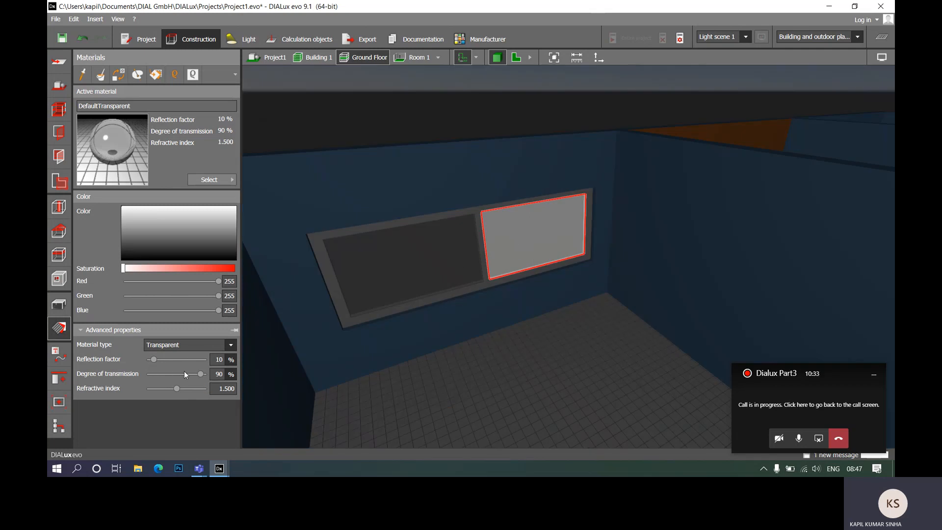
{"action": "left_click_drag", "start_coordinate": [198, 375], "coordinate": [176, 377]}
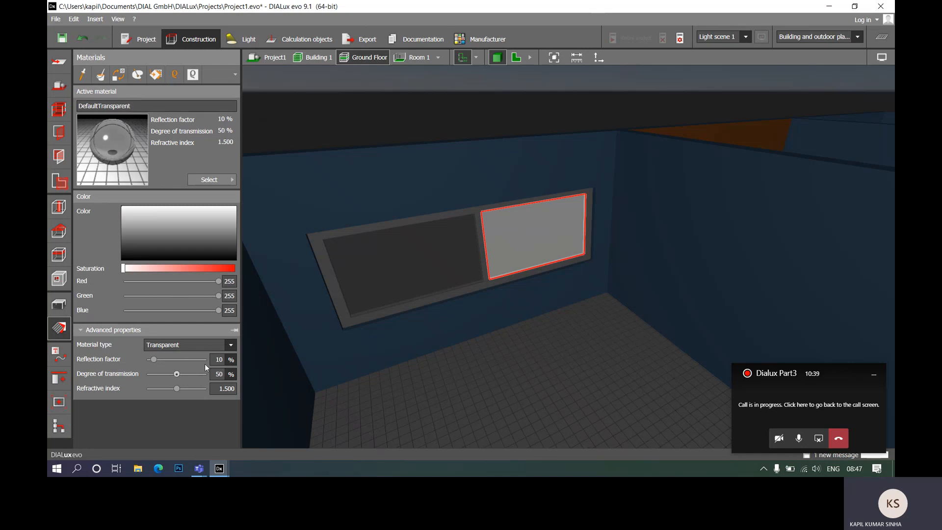
{"action": "scroll", "coordinate": [474, 228], "scroll_direction": "down", "scroll_amount": 3}
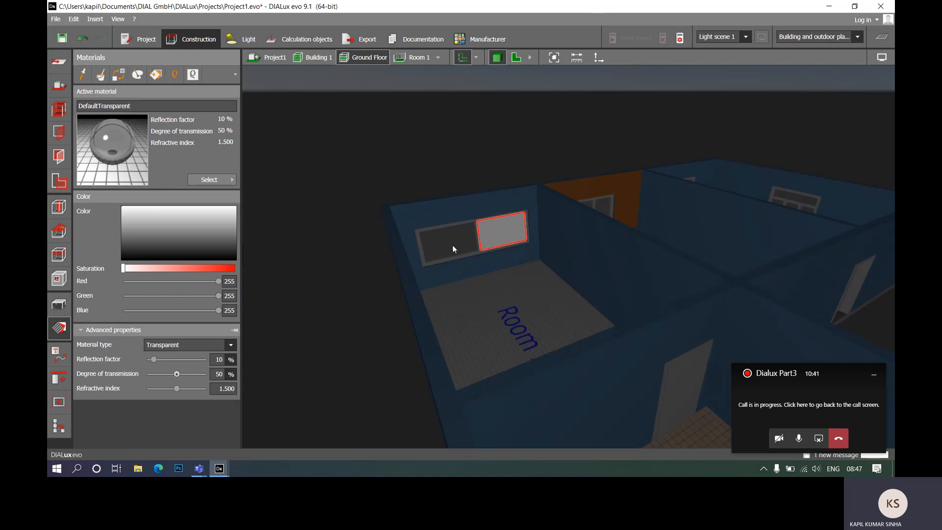
{"action": "scroll", "coordinate": [496, 249], "scroll_direction": "up", "scroll_amount": 6}
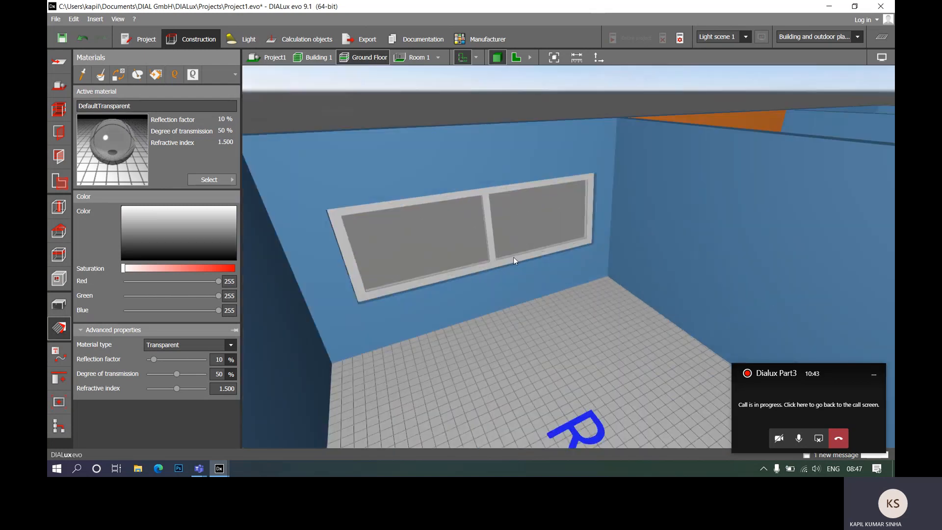
{"action": "scroll", "coordinate": [593, 238], "scroll_direction": "down", "scroll_amount": 4}
- Set the degree of transmission to 50 % for the glass in the right-hand pane of Room 3's window, seen from inside
{"action": "left_click", "coordinate": [498, 228]}
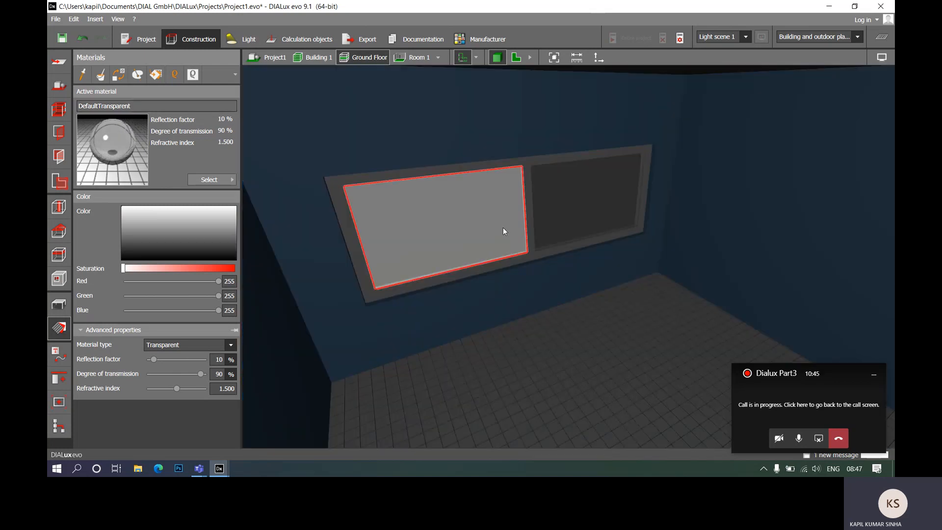
{"action": "left_click", "coordinate": [581, 199]}
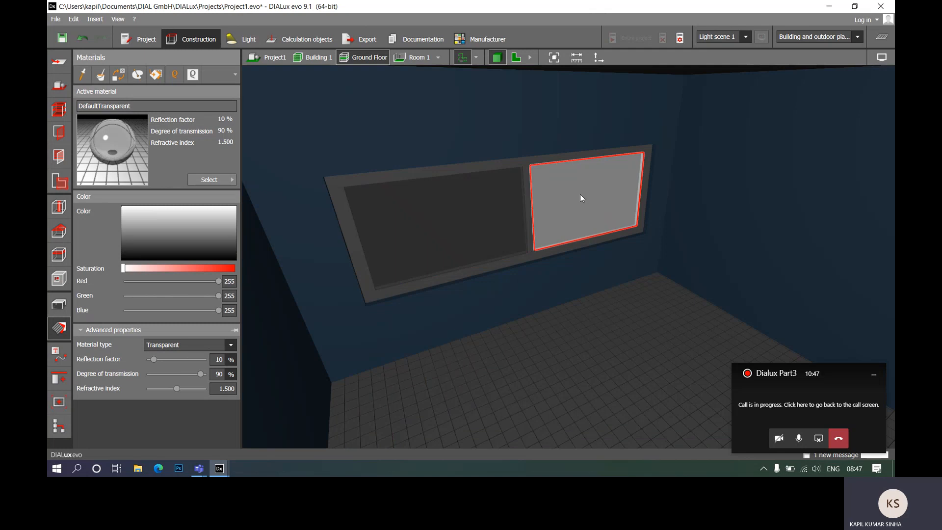
{"action": "left_click", "coordinate": [461, 227]}
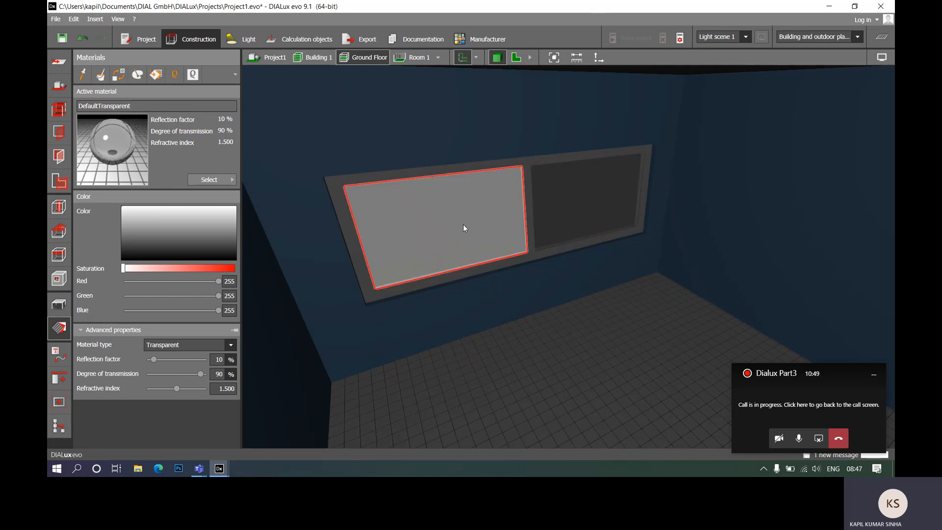
{"action": "left_click", "coordinate": [575, 198]}
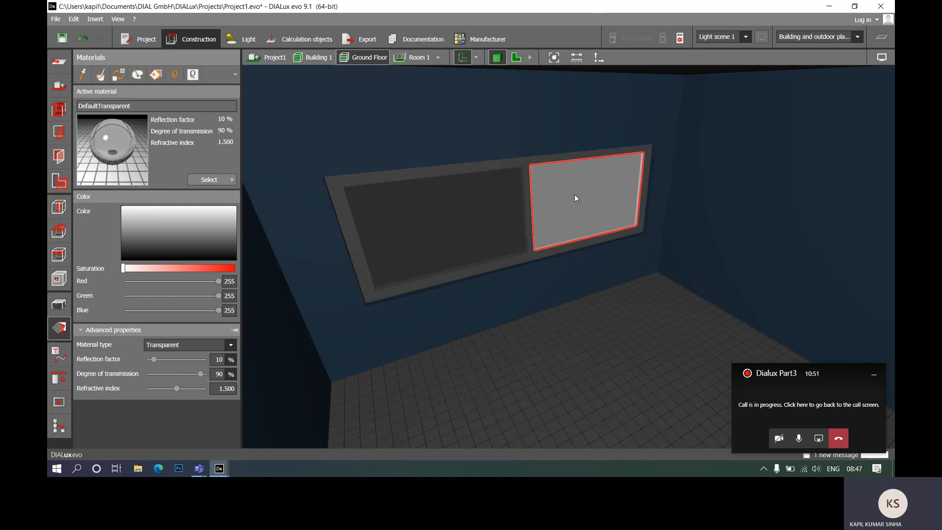
{"action": "left_click", "coordinate": [184, 374]}
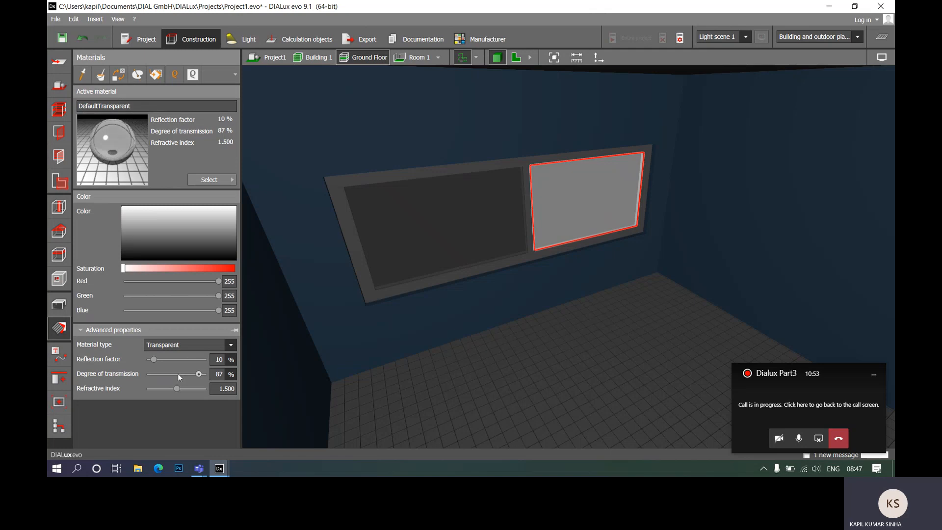
{"action": "left_click_drag", "start_coordinate": [199, 374], "coordinate": [185, 373]}
{"action": "double_click", "coordinate": [217, 376]}
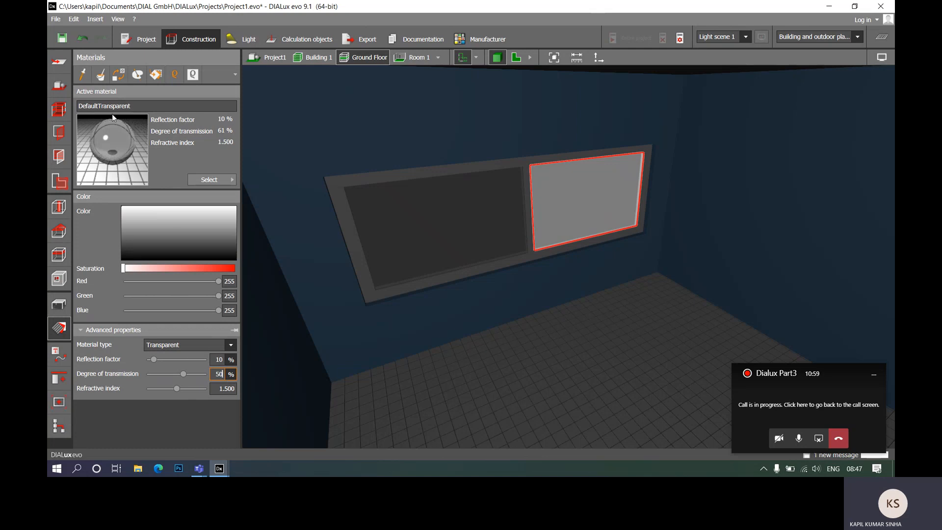
{"action": "key", "text": "Return"}
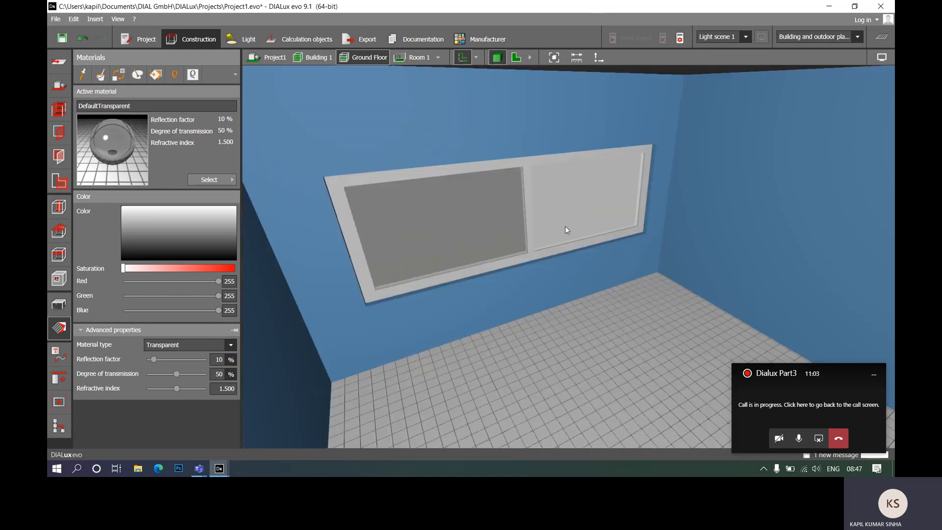
- Examine Room 3's window from inside and outside, picking each pane's glass to compare their transmission settings
{"action": "scroll", "coordinate": [560, 234], "scroll_direction": "down", "scroll_amount": 3}
{"action": "scroll", "coordinate": [572, 216], "scroll_direction": "up", "scroll_amount": 4}
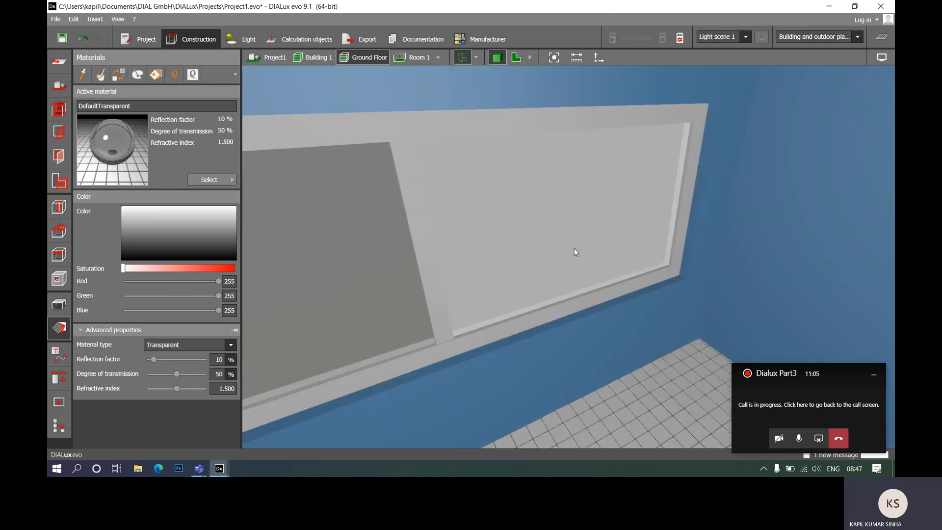
{"action": "scroll", "coordinate": [568, 253], "scroll_direction": "down", "scroll_amount": 3}
{"action": "left_click_drag", "start_coordinate": [368, 301], "coordinate": [352, 258]}
{"action": "right_click_drag", "start_coordinate": [352, 255], "coordinate": [473, 270]}
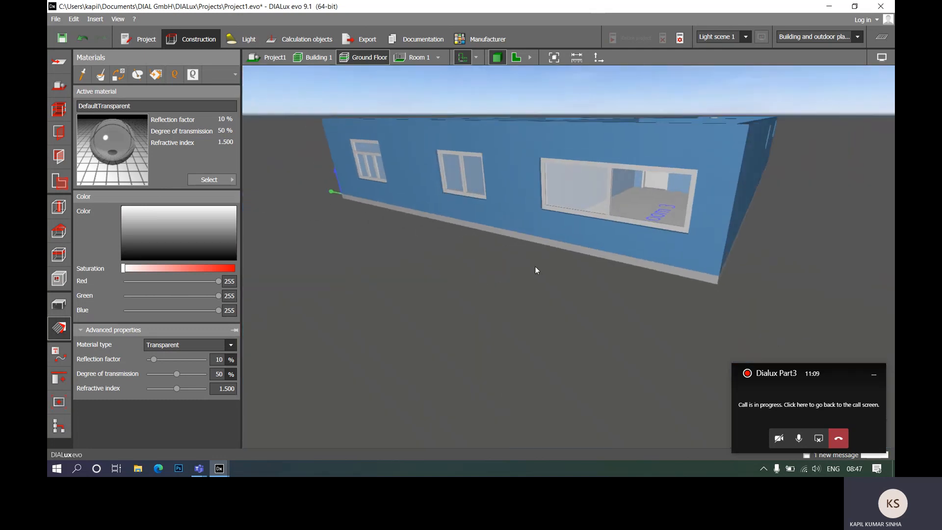
{"action": "scroll", "coordinate": [687, 227], "scroll_direction": "up", "scroll_amount": 2}
{"action": "scroll", "coordinate": [686, 226], "scroll_direction": "up", "scroll_amount": 2}
{"action": "left_click", "coordinate": [641, 169]}
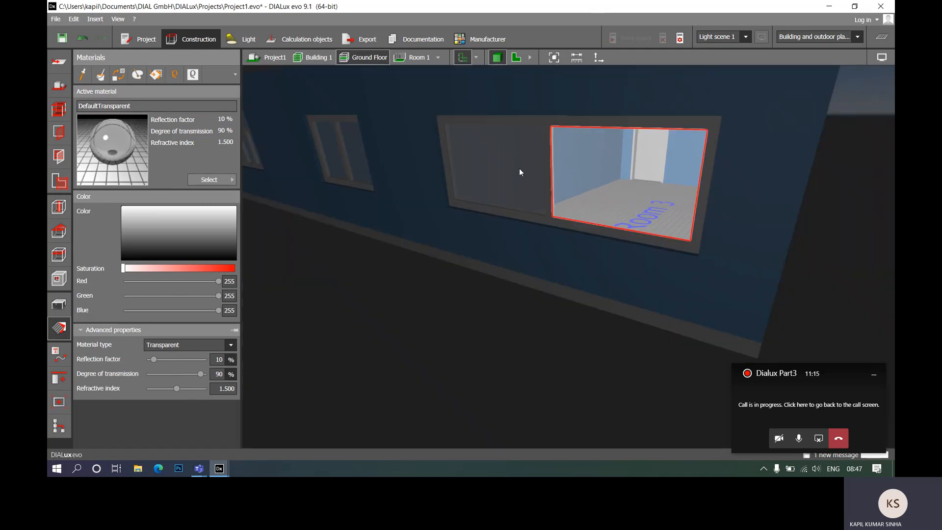
{"action": "left_click", "coordinate": [505, 170]}
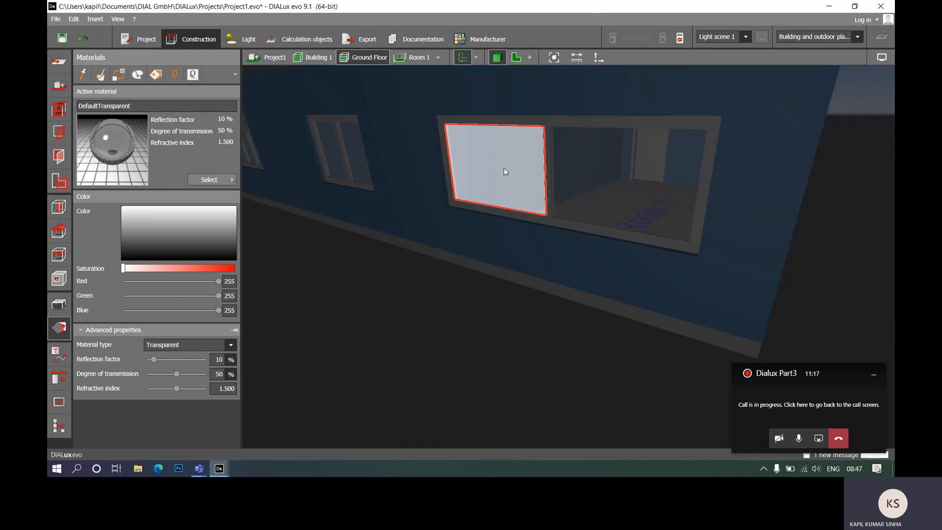
{"action": "left_click", "coordinate": [540, 346]}
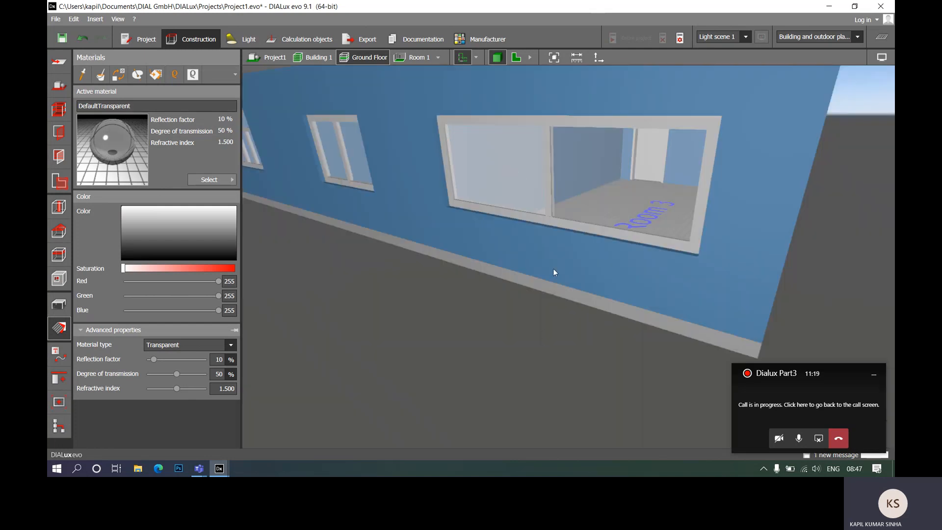
- Examine Room 3 and the other ground-floor rooms from above to review the windows and the wall and floor materials
{"action": "scroll", "coordinate": [553, 269], "scroll_direction": "down", "scroll_amount": 2}
{"action": "left_click_drag", "start_coordinate": [732, 243], "coordinate": [629, 255]}
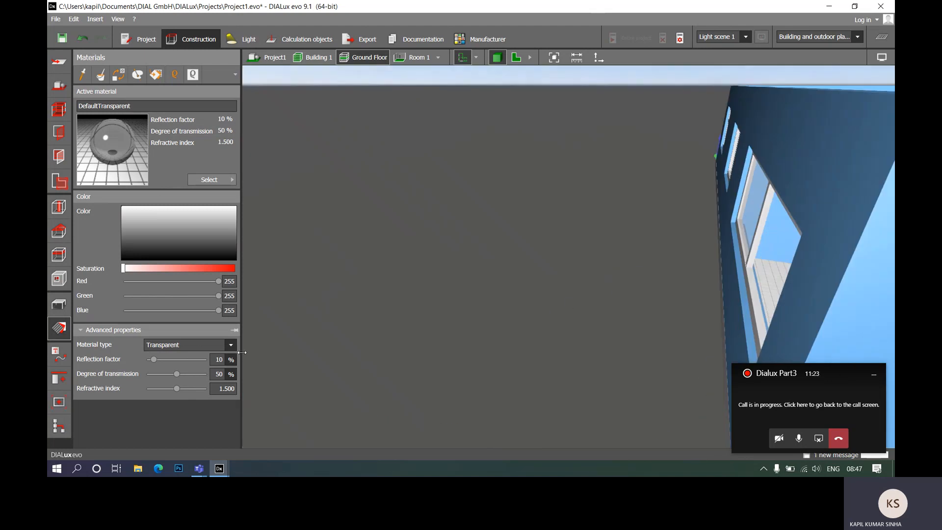
{"action": "scroll", "coordinate": [246, 339], "scroll_direction": "down", "scroll_amount": 3}
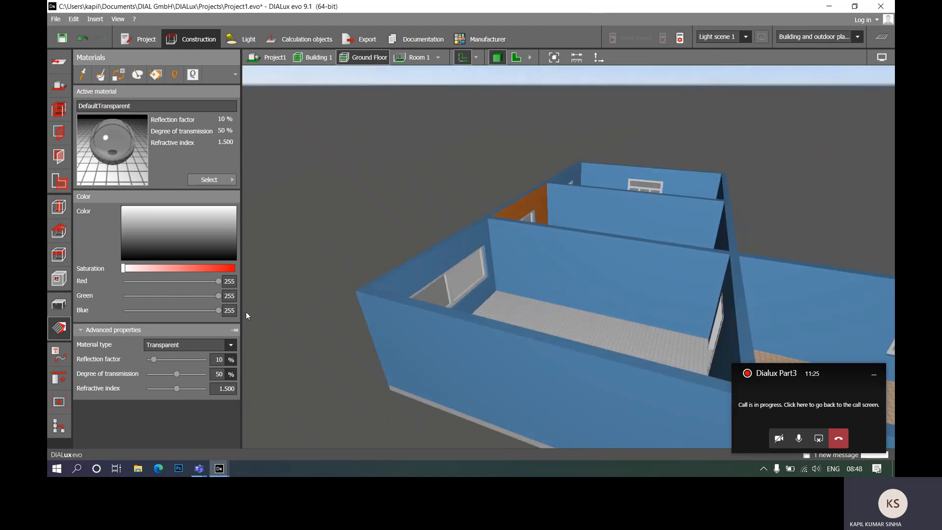
{"action": "scroll", "coordinate": [492, 299], "scroll_direction": "down", "scroll_amount": 2}
{"action": "scroll", "coordinate": [491, 299], "scroll_direction": "up", "scroll_amount": 4}
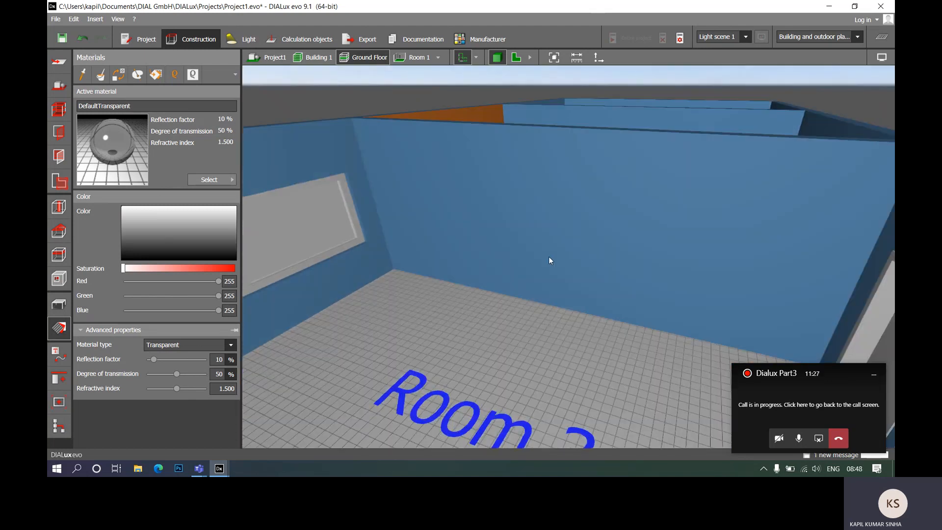
{"action": "scroll", "coordinate": [506, 321], "scroll_direction": "down", "scroll_amount": 6}
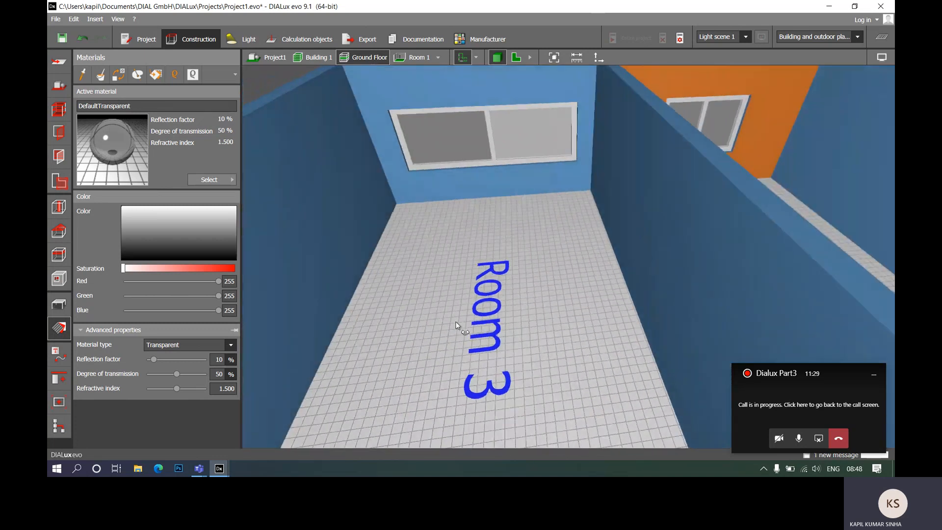
{"action": "scroll", "coordinate": [554, 251], "scroll_direction": "down", "scroll_amount": 5}
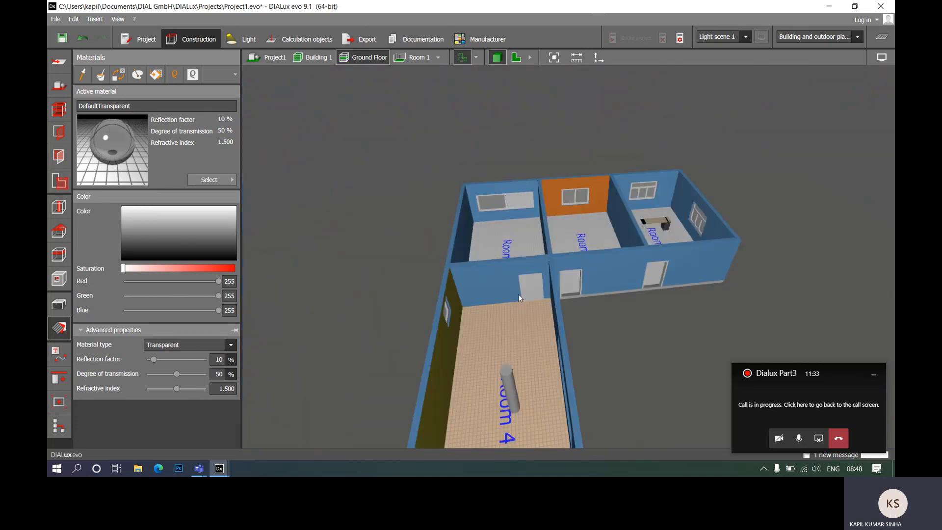
{"action": "middle_click_drag", "start_coordinate": [617, 344], "coordinate": [562, 310]}
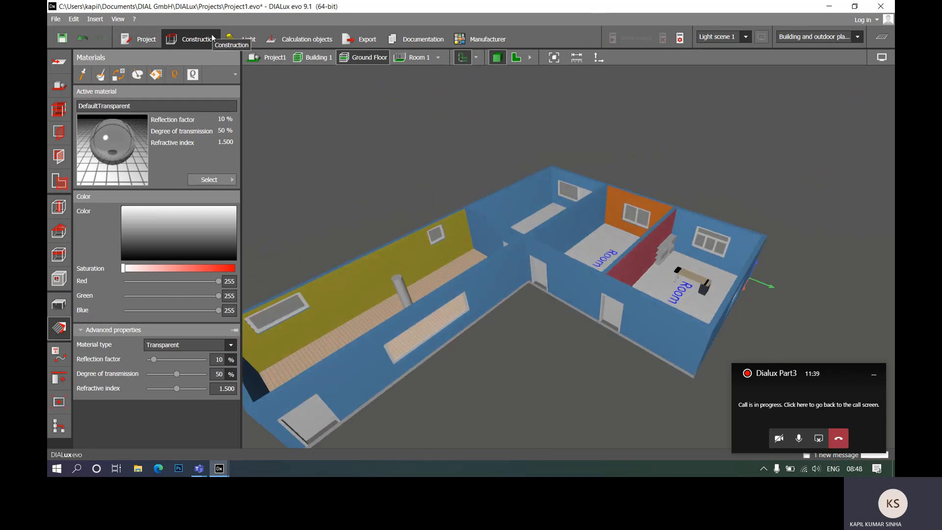
- Save the project and dismiss the save notification
{"action": "mouse_move", "coordinate": [515, 363]}
{"action": "middle_mouse_down"}
{"action": "mouse_move", "coordinate": [511, 345]}
{"action": "mouse_move", "coordinate": [514, 363]}
{"action": "middle_mouse_up"}
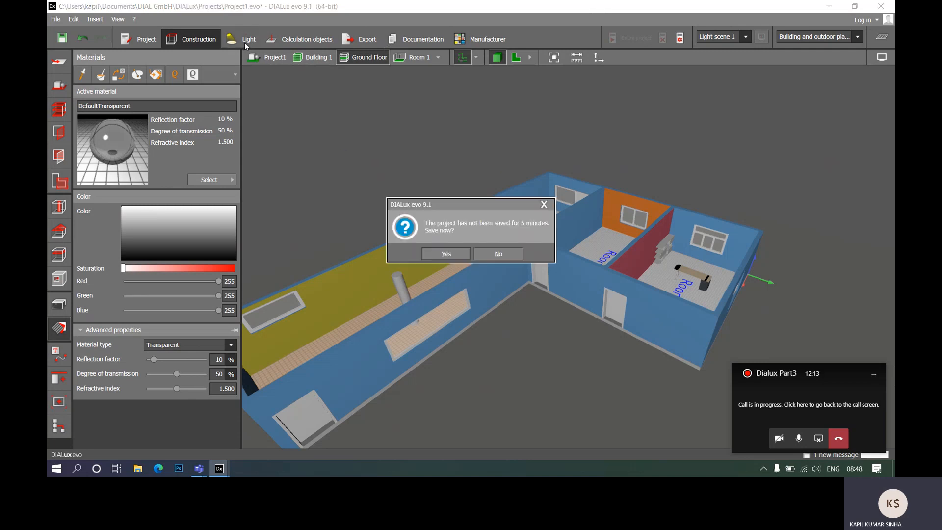
{"action": "left_click", "coordinate": [446, 254]}
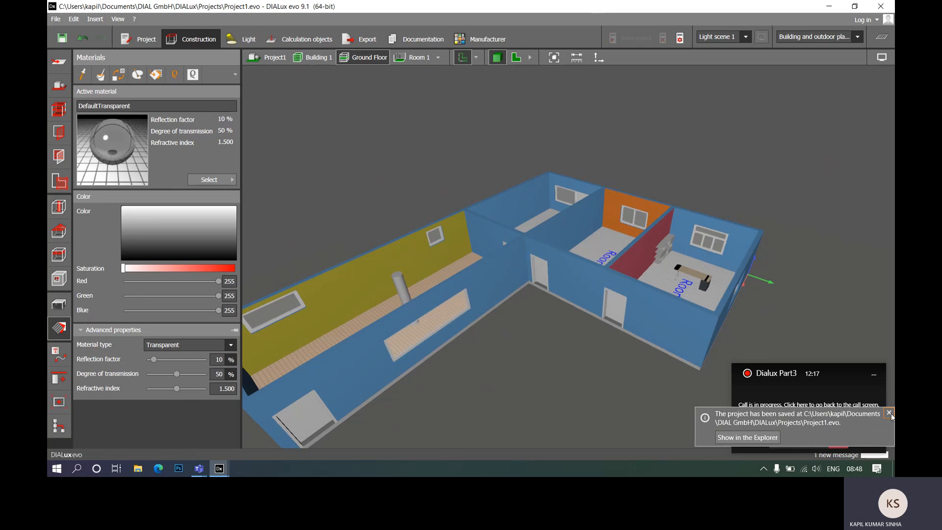
{"action": "left_click", "coordinate": [892, 413]}
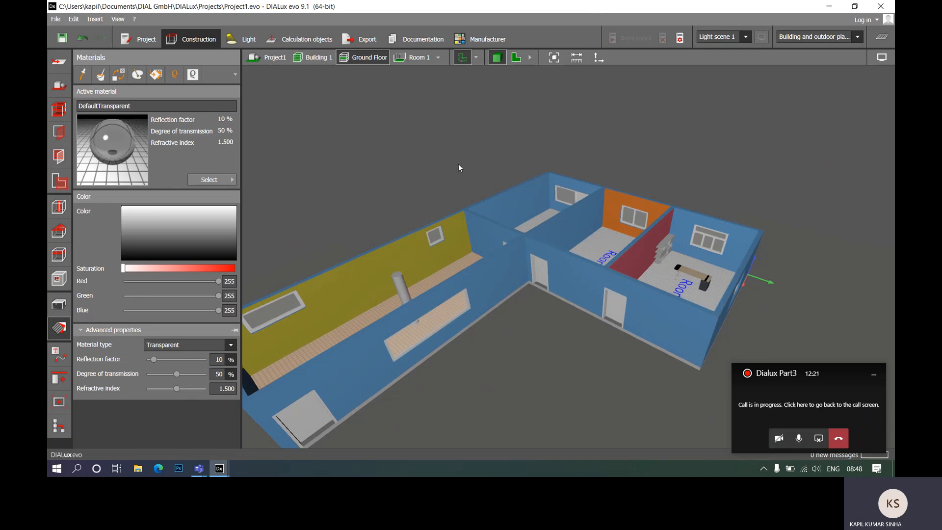
- Switch to lighting design, look through the lamp and filter settings, and open the light scenes
{"action": "left_click", "coordinate": [247, 42]}
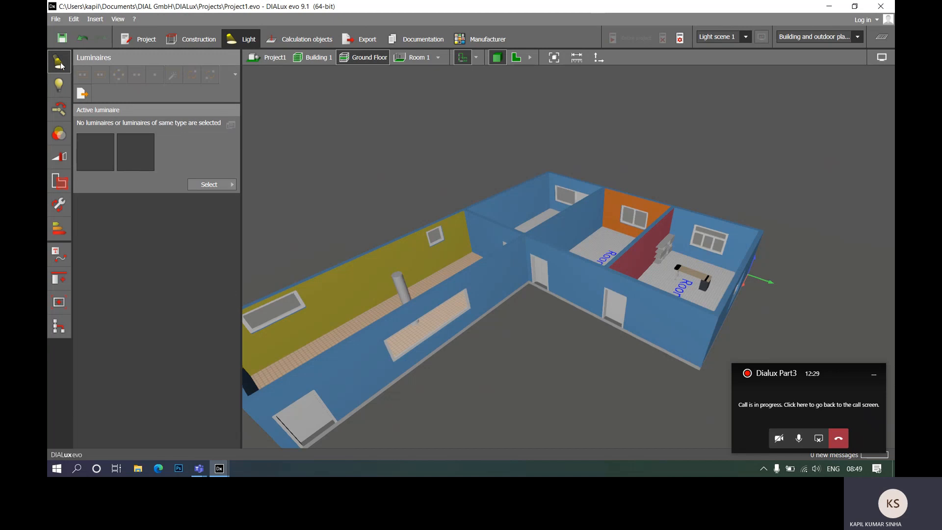
{"action": "left_click", "coordinate": [58, 88]}
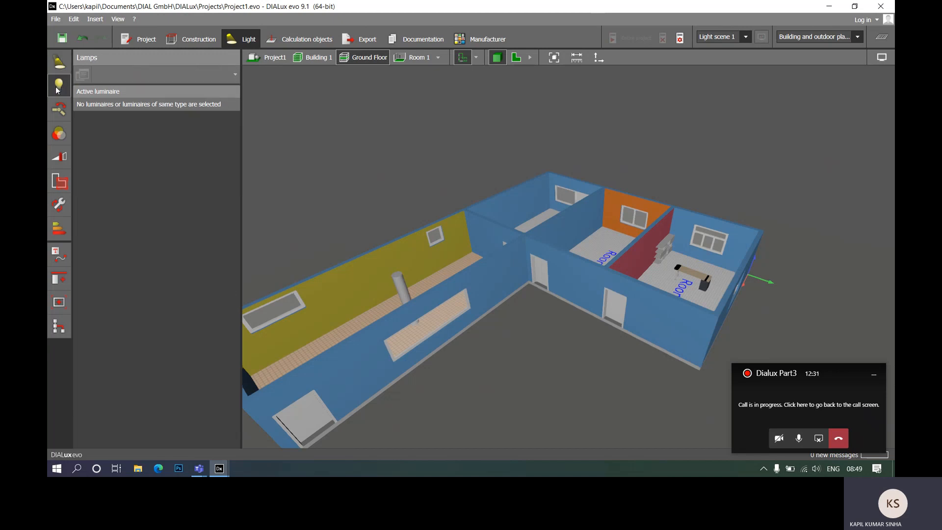
{"action": "left_click", "coordinate": [67, 135]}
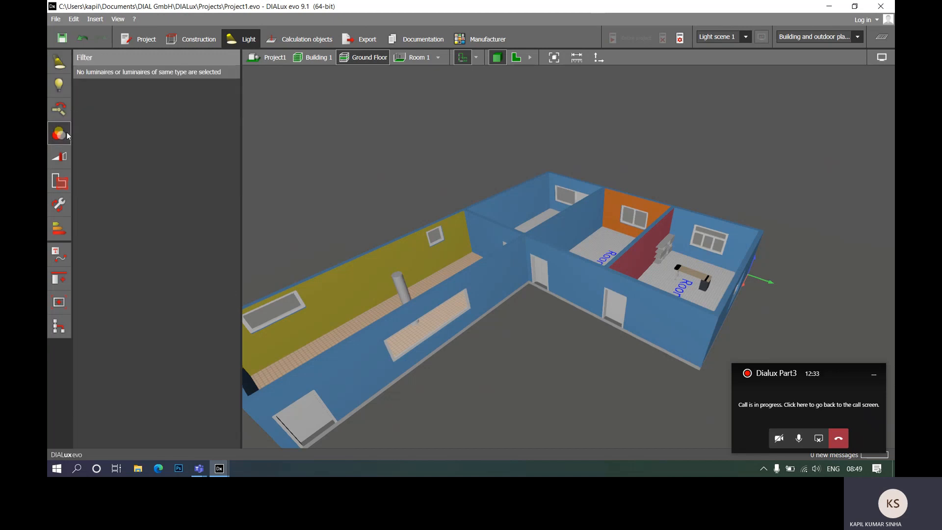
{"action": "left_click", "coordinate": [60, 157]}
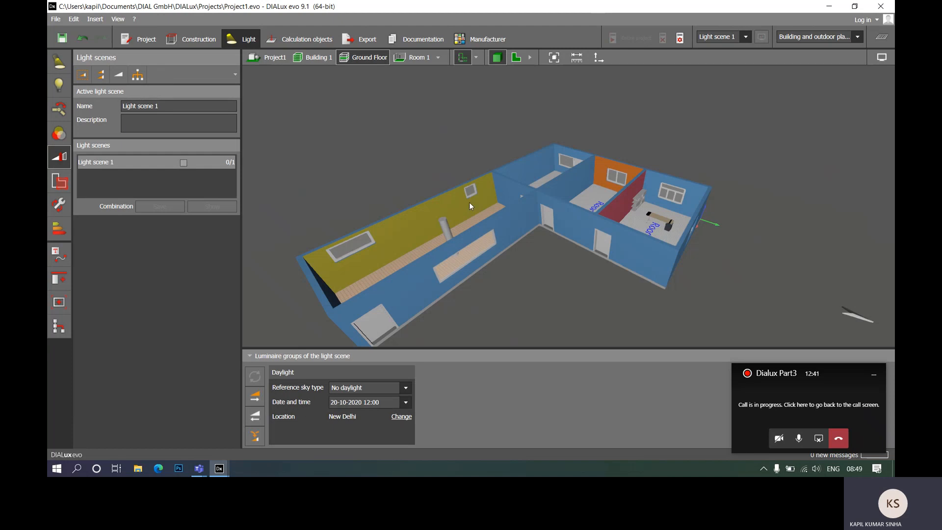
- Set the reference sky type of Light scene 1 to Clear sky
{"action": "left_click_drag", "start_coordinate": [522, 284], "coordinate": [517, 260]}
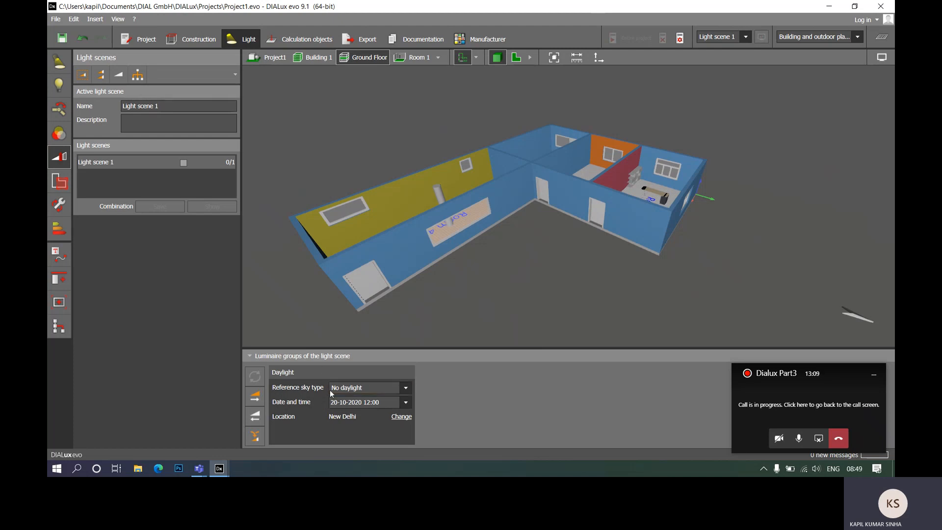
{"action": "left_click", "coordinate": [405, 388]}
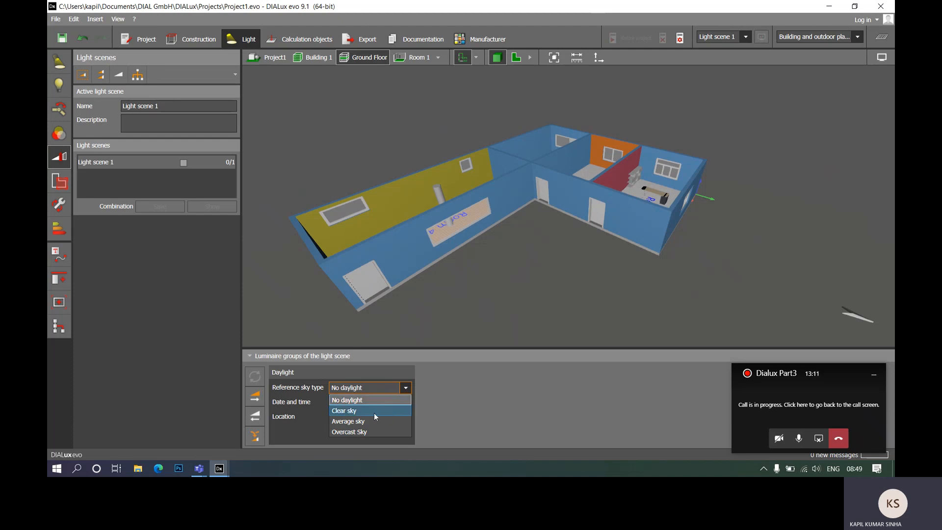
{"action": "left_click", "coordinate": [363, 410]}
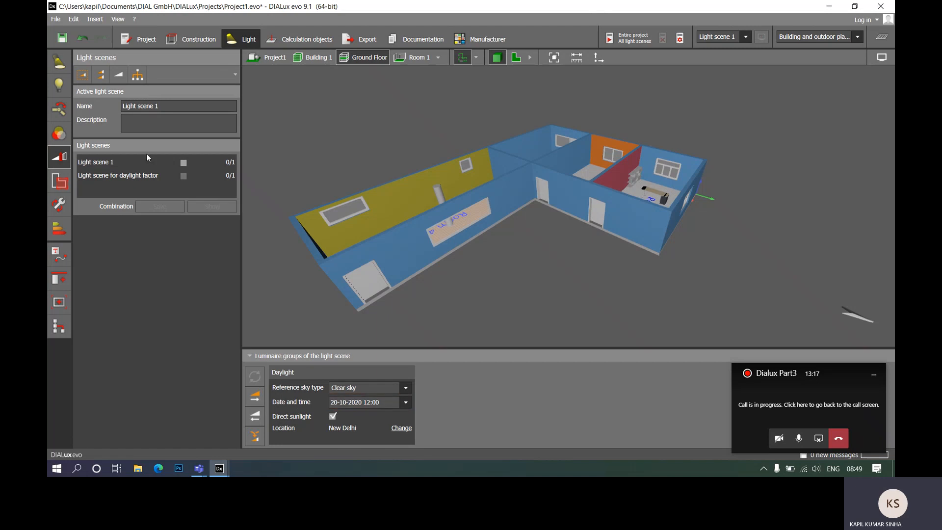
- Compare the daylight settings of Light scene 1 and the daylight factor scene, and review Light scene 1's sky types, keeping Clear sky
{"action": "left_click", "coordinate": [115, 166]}
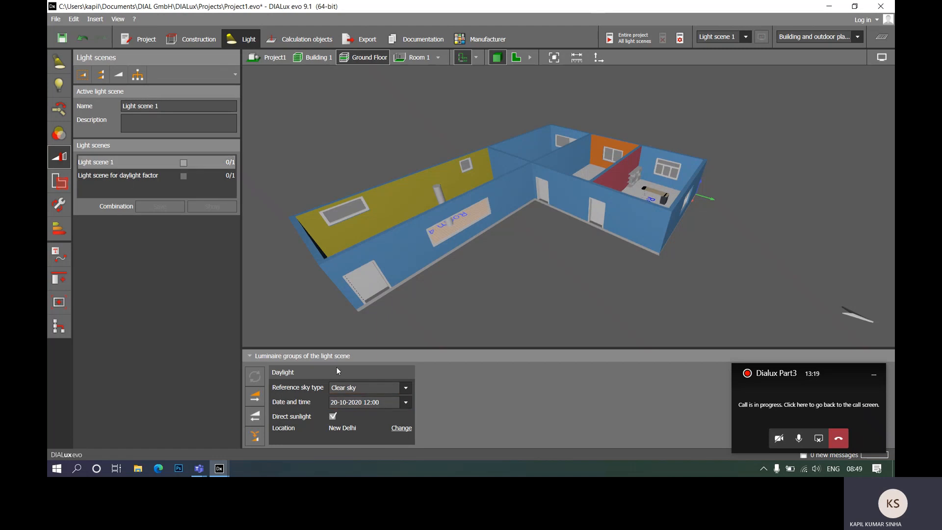
{"action": "left_click", "coordinate": [126, 177]}
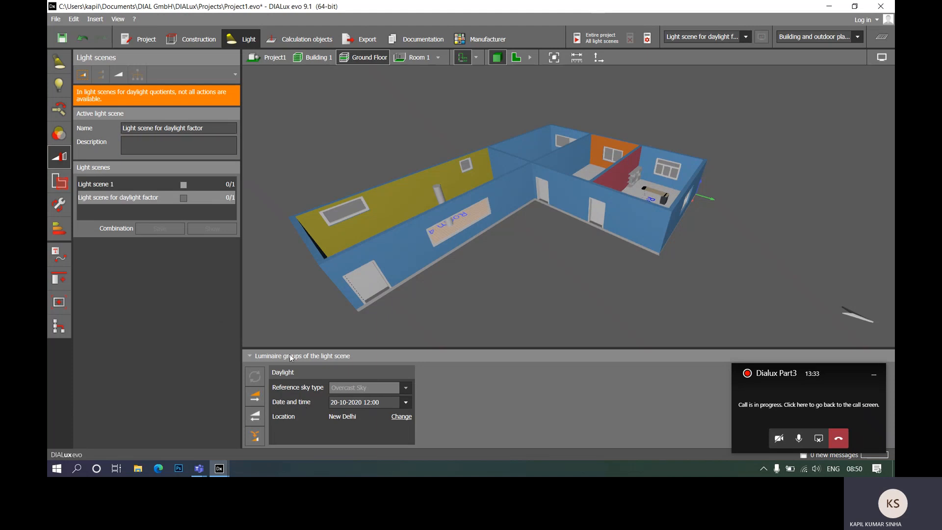
{"action": "left_click", "coordinate": [108, 183]}
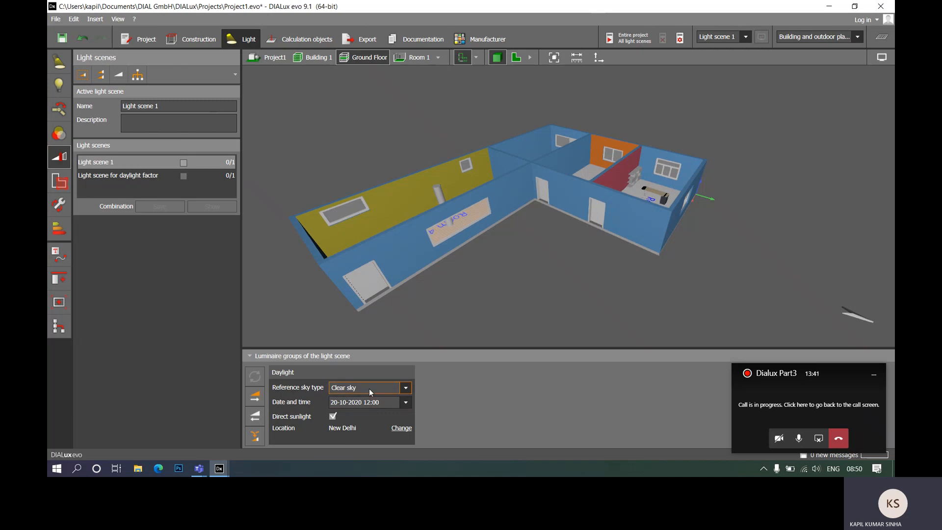
{"action": "left_click", "coordinate": [406, 387]}
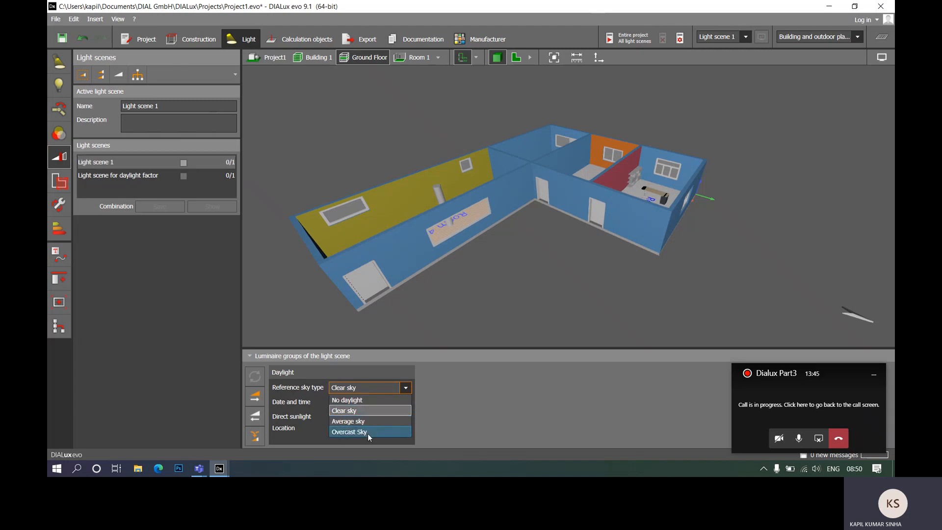
{"action": "left_click", "coordinate": [355, 411]}
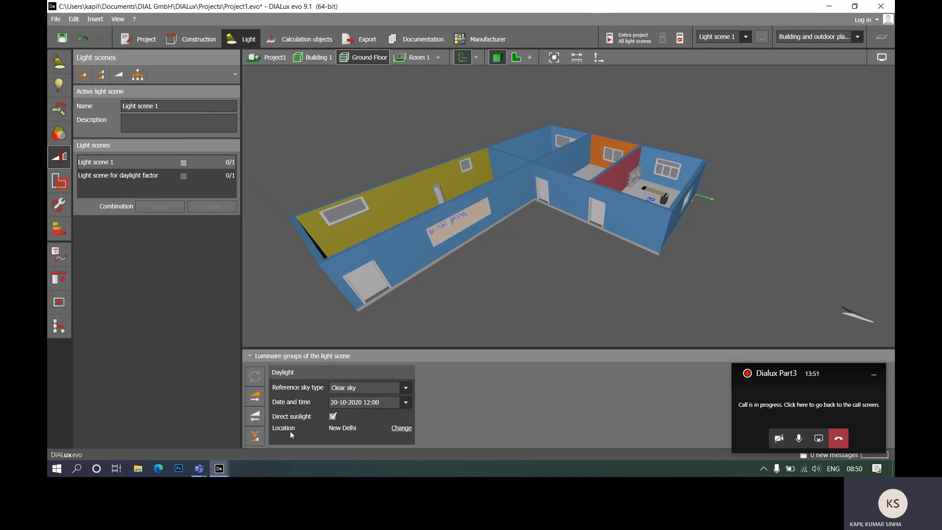
- Set the daylight time of Light scene 1 to 14:00 on 20-10-2020
{"action": "left_click", "coordinate": [405, 403]}
{"action": "left_click", "coordinate": [412, 386]}
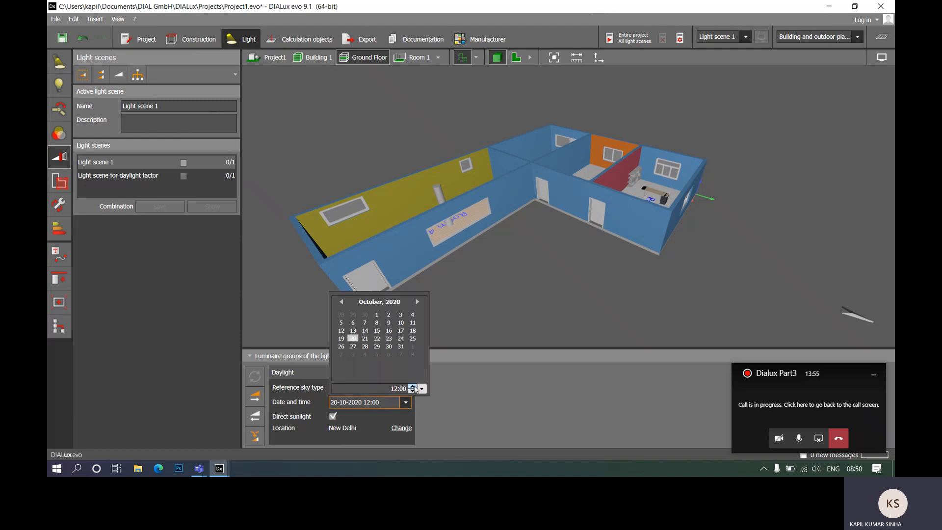
{"action": "left_click", "coordinate": [467, 388]}
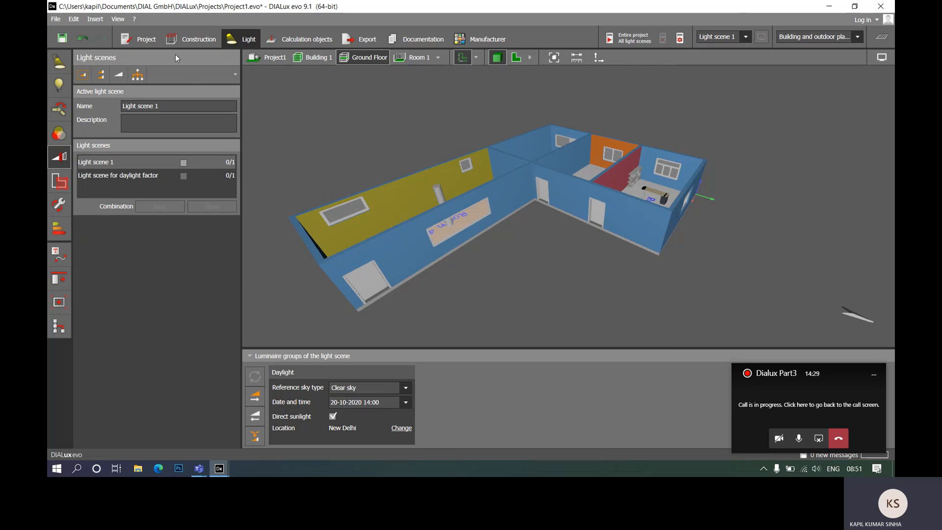
- Calculate all light scenes for the entire project and show the results overview beside the ground-floor plan
{"action": "left_click", "coordinate": [629, 40]}
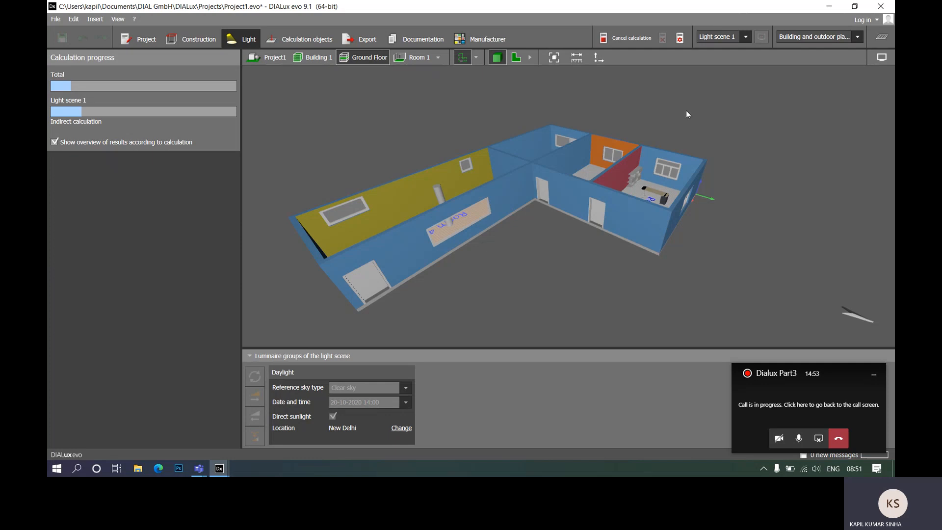
{"action": "left_click", "coordinate": [515, 57]}
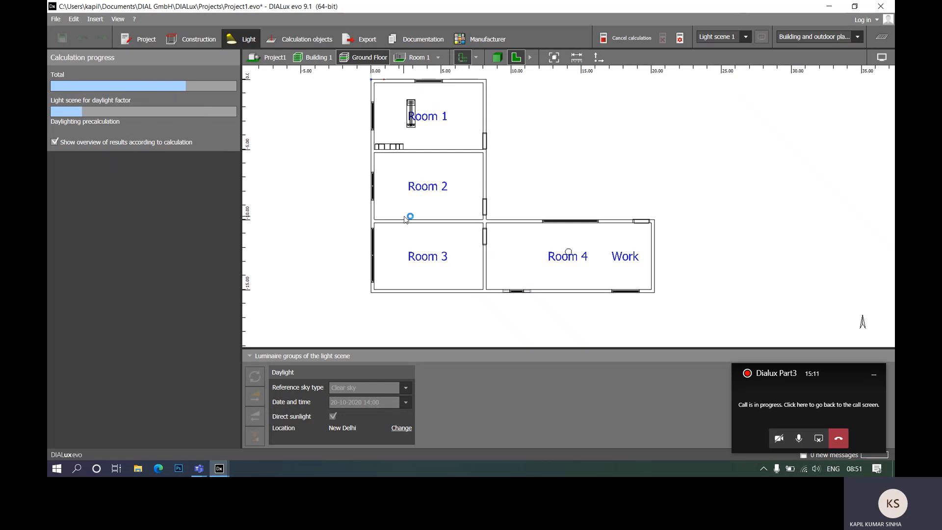
{"action": "scroll", "coordinate": [415, 208], "scroll_direction": "down", "scroll_amount": 2}
{"action": "middle_click_drag", "start_coordinate": [460, 154], "coordinate": [472, 172]}
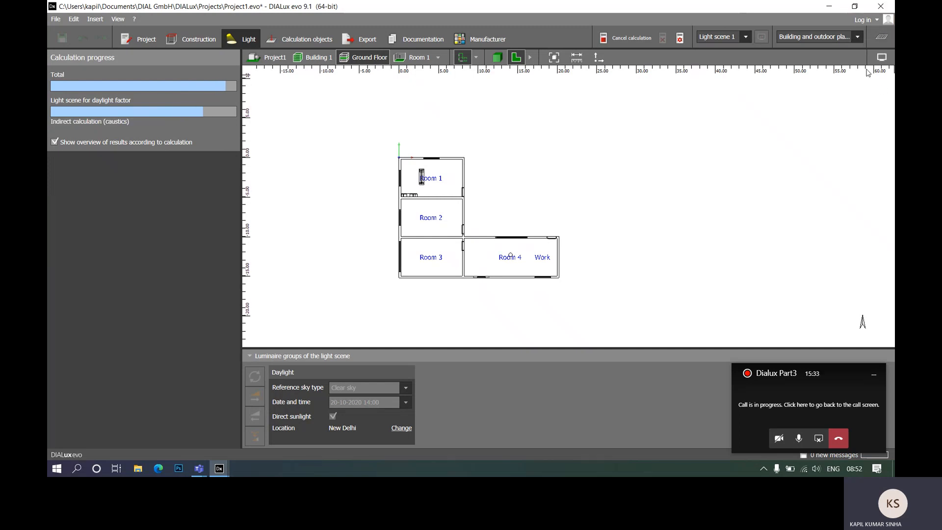
{"action": "left_click", "coordinate": [881, 43]}
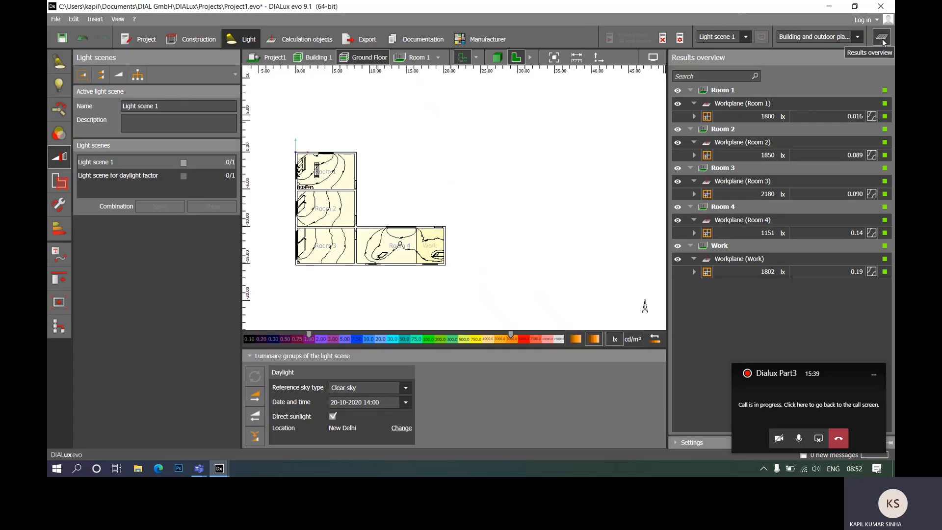
- Examine the illuminance isolines in Rooms 1, 2 and 3 on the floor plan
{"action": "scroll", "coordinate": [399, 216], "scroll_direction": "up", "scroll_amount": 5}
{"action": "middle_click_drag", "start_coordinate": [404, 192], "coordinate": [475, 179]}
{"action": "scroll", "coordinate": [426, 153], "scroll_direction": "down", "scroll_amount": 1}
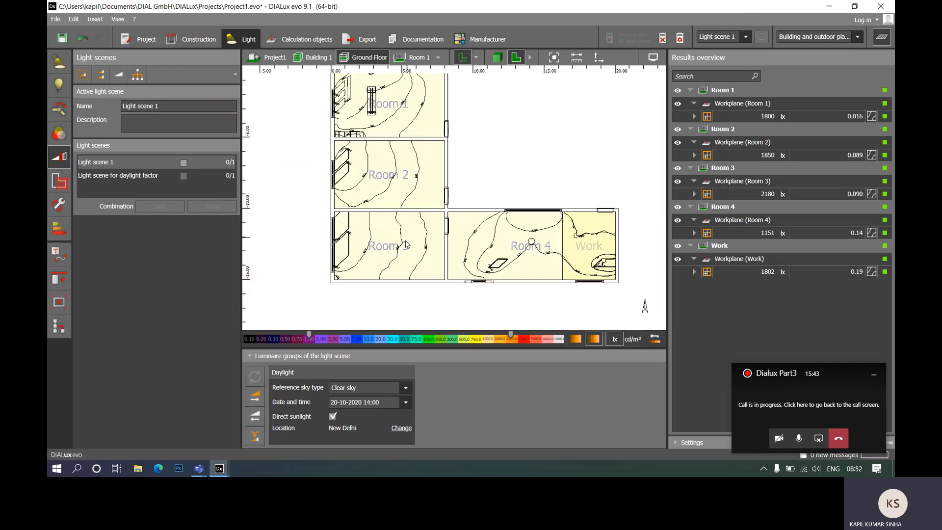
{"action": "middle_click_drag", "start_coordinate": [398, 146], "coordinate": [412, 223]}
{"action": "middle_click_drag", "start_coordinate": [413, 183], "coordinate": [377, 133]}
{"action": "scroll", "coordinate": [369, 128], "scroll_direction": "up", "scroll_amount": 5}
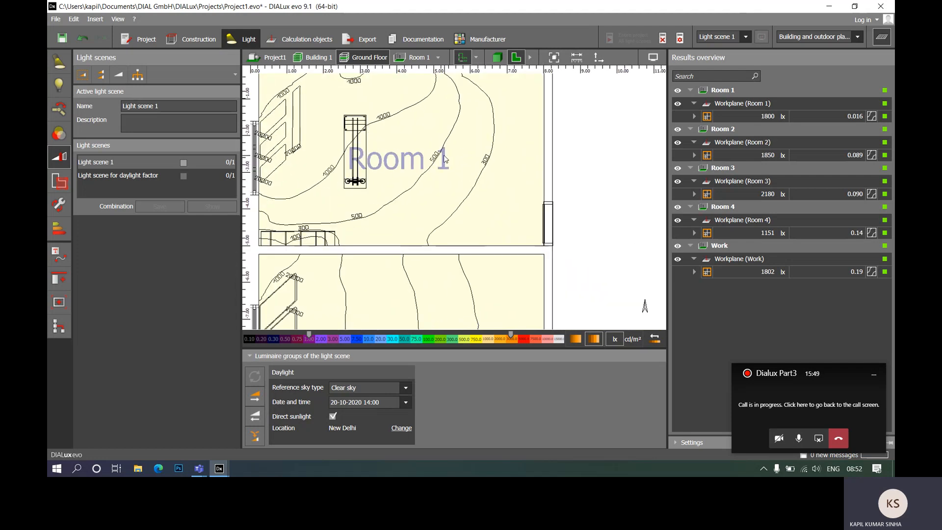
{"action": "scroll", "coordinate": [430, 132], "scroll_direction": "down", "scroll_amount": 5}
{"action": "scroll", "coordinate": [392, 287], "scroll_direction": "up", "scroll_amount": 3}
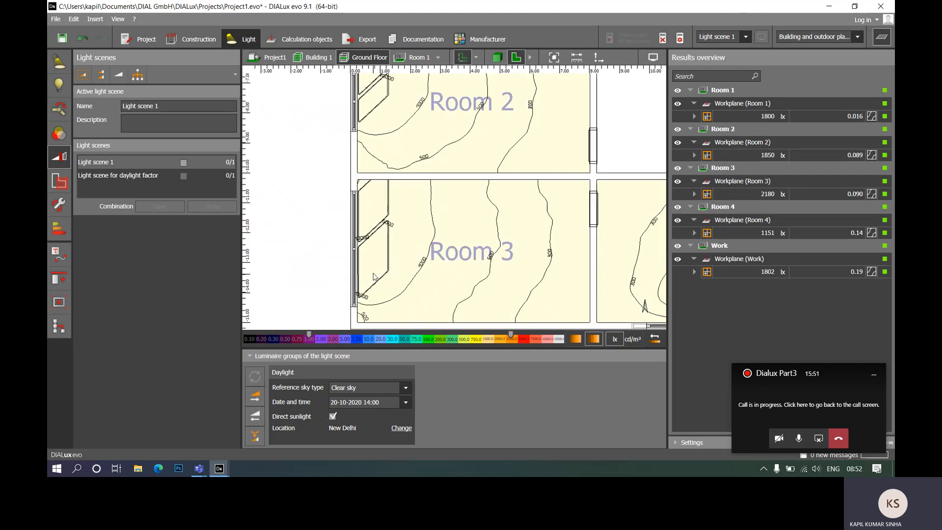
{"action": "scroll", "coordinate": [375, 279], "scroll_direction": "up", "scroll_amount": 4}
{"action": "scroll", "coordinate": [328, 196], "scroll_direction": "down", "scroll_amount": 2}
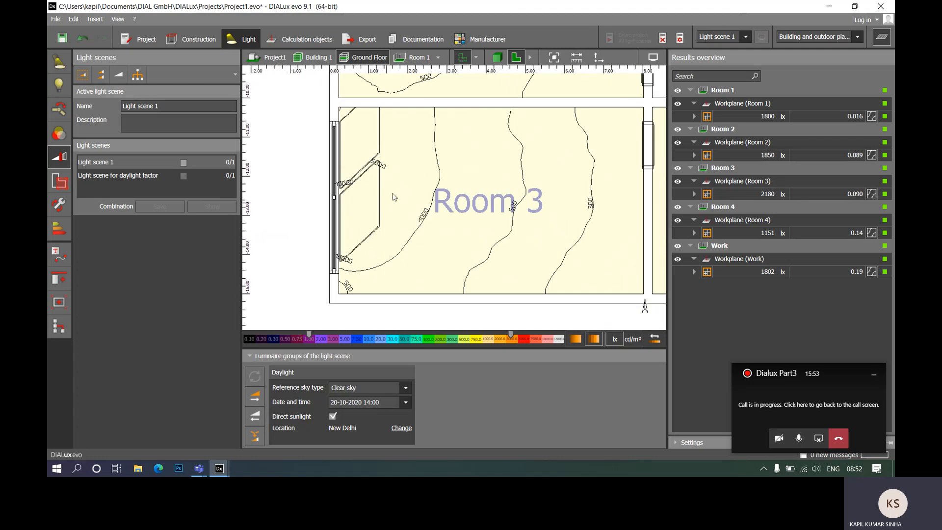
{"action": "scroll", "coordinate": [328, 209], "scroll_direction": "down", "scroll_amount": 2}
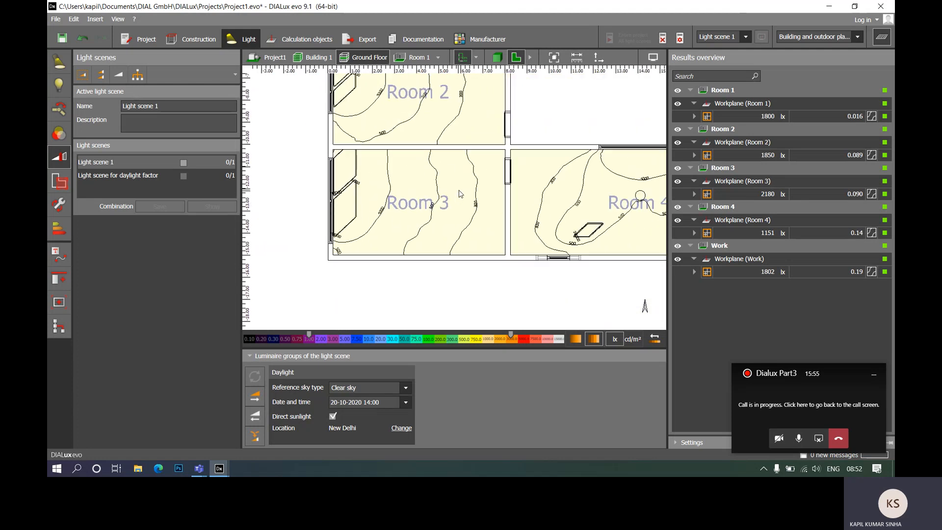
- Examine the illuminance isolines in Room 4 and the Work area, and review the whole ground floor
{"action": "middle_click_drag", "start_coordinate": [460, 194], "coordinate": [406, 223]}
{"action": "scroll", "coordinate": [389, 216], "scroll_direction": "down", "scroll_amount": 2}
{"action": "scroll", "coordinate": [501, 229], "scroll_direction": "down", "scroll_amount": 2}
{"action": "scroll", "coordinate": [536, 220], "scroll_direction": "up", "scroll_amount": 5}
{"action": "scroll", "coordinate": [579, 214], "scroll_direction": "down", "scroll_amount": 5}
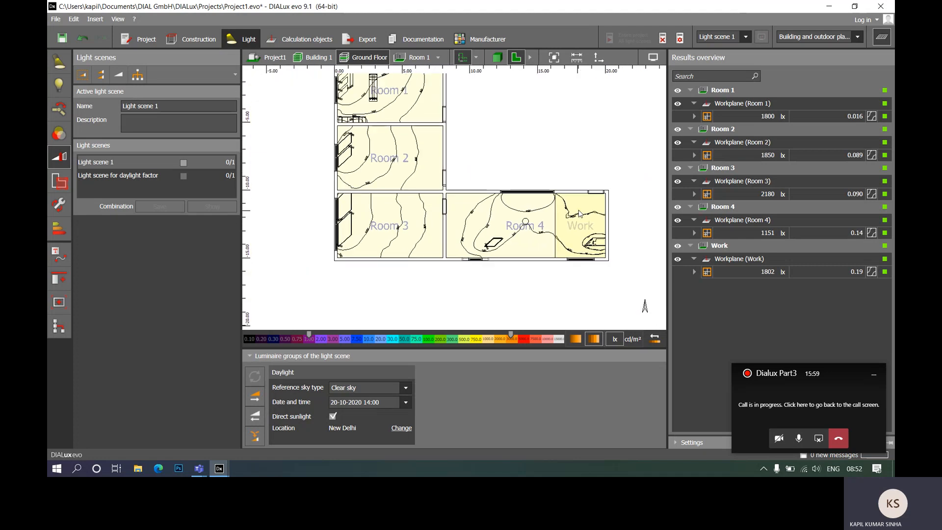
{"action": "scroll", "coordinate": [542, 154], "scroll_direction": "down", "scroll_amount": 1}
{"action": "middle_click_drag", "start_coordinate": [536, 154], "coordinate": [489, 182]}
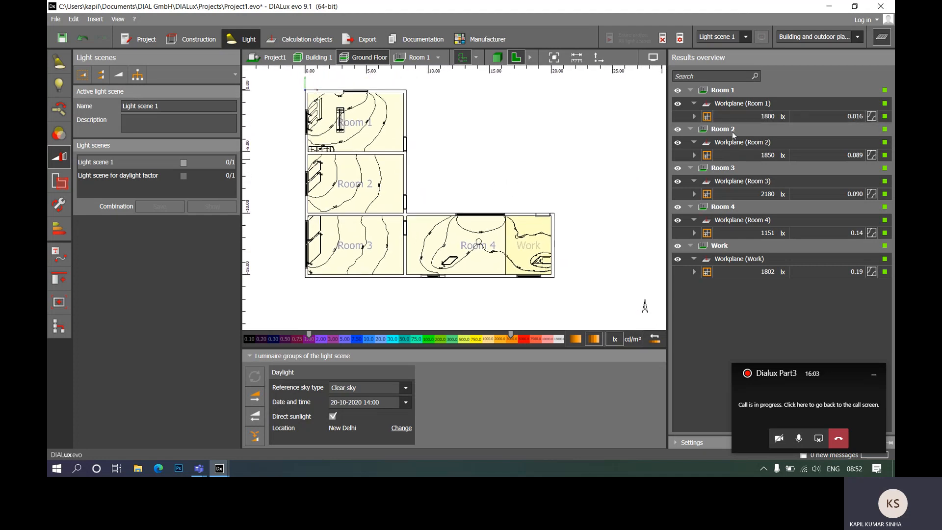
- Check the detailed perpendicular illuminance results of Room 1's workplane against the target
{"action": "left_click", "coordinate": [694, 117]}
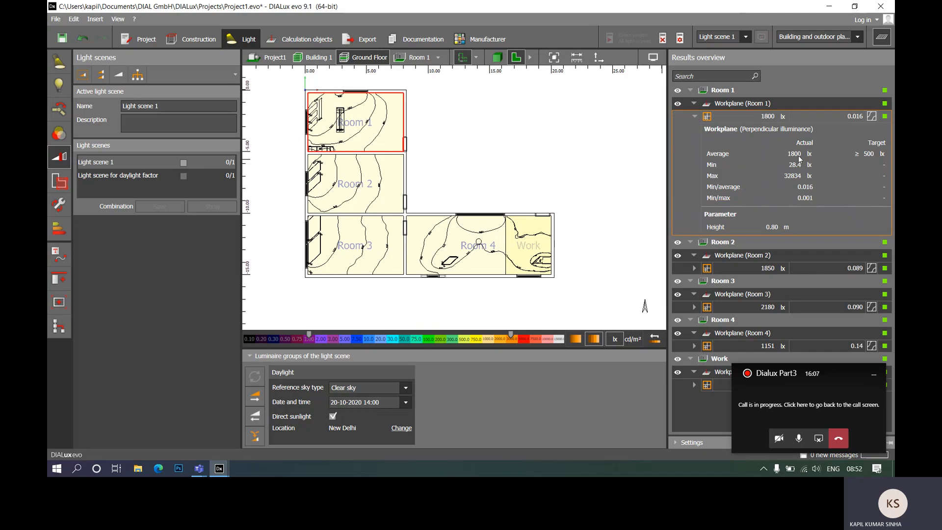
{"action": "left_click", "coordinate": [695, 117]}
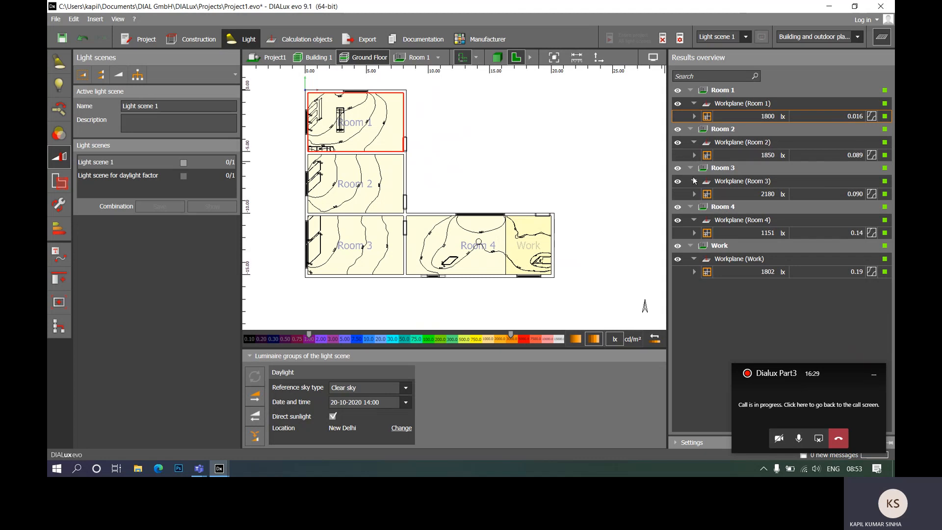
{"action": "left_click", "coordinate": [459, 124]}
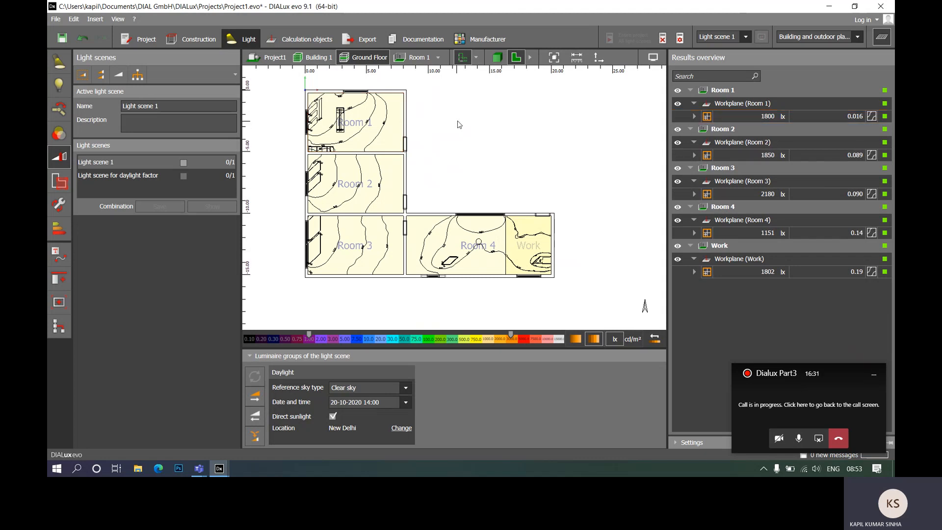
{"action": "left_click", "coordinate": [370, 136]}
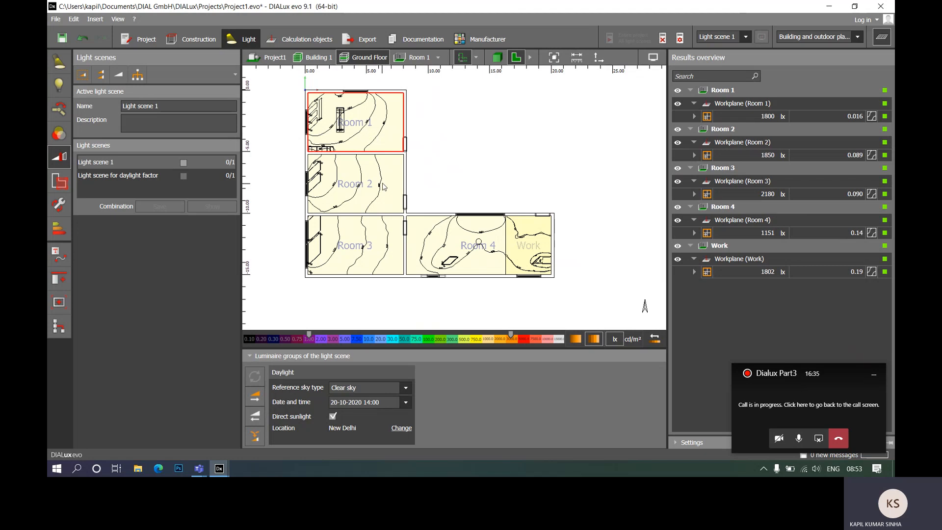
{"action": "left_click", "coordinate": [383, 188], "text": "ctrl"}
{"action": "left_click", "coordinate": [369, 230], "text": "ctrl"}
{"action": "left_click", "coordinate": [478, 241], "text": "ctrl"}
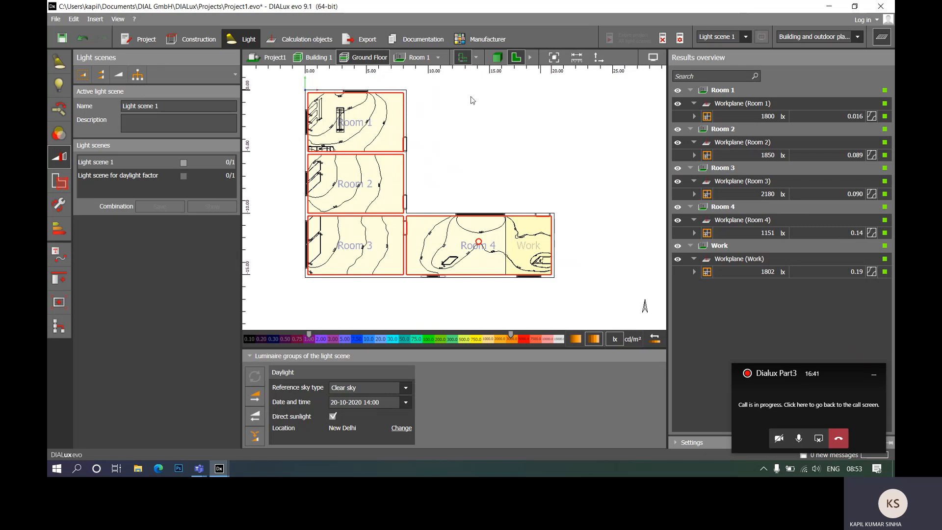
- Switch to the calculation objects and display Room 1's workplane results in false colours
{"action": "left_click", "coordinate": [306, 41]}
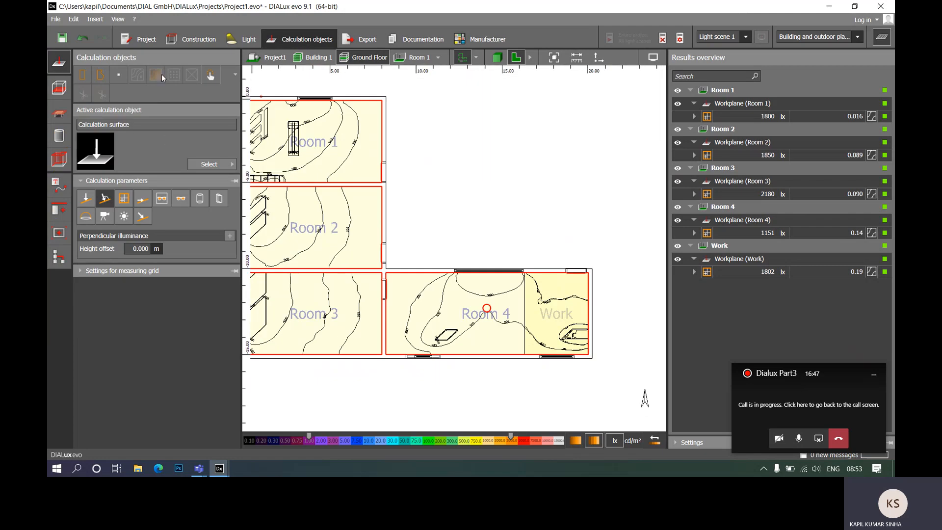
{"action": "left_click", "coordinate": [496, 177]}
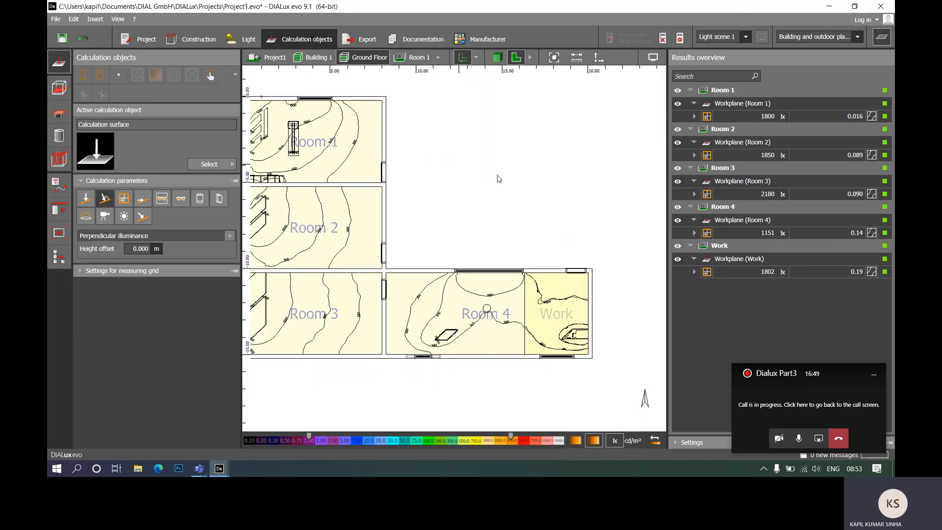
{"action": "left_click", "coordinate": [730, 118]}
{"action": "left_click", "coordinate": [731, 152]}
{"action": "left_click", "coordinate": [510, 164]}
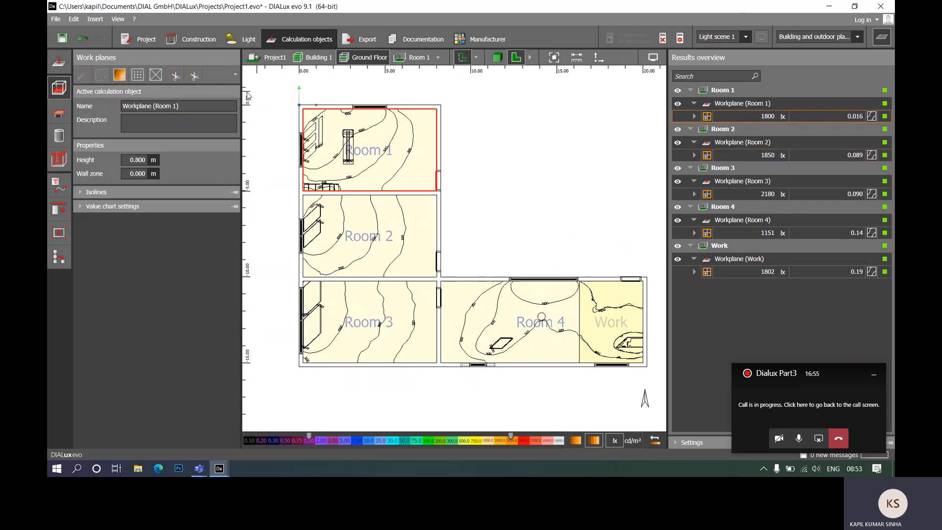
{"action": "left_click", "coordinate": [119, 76]}
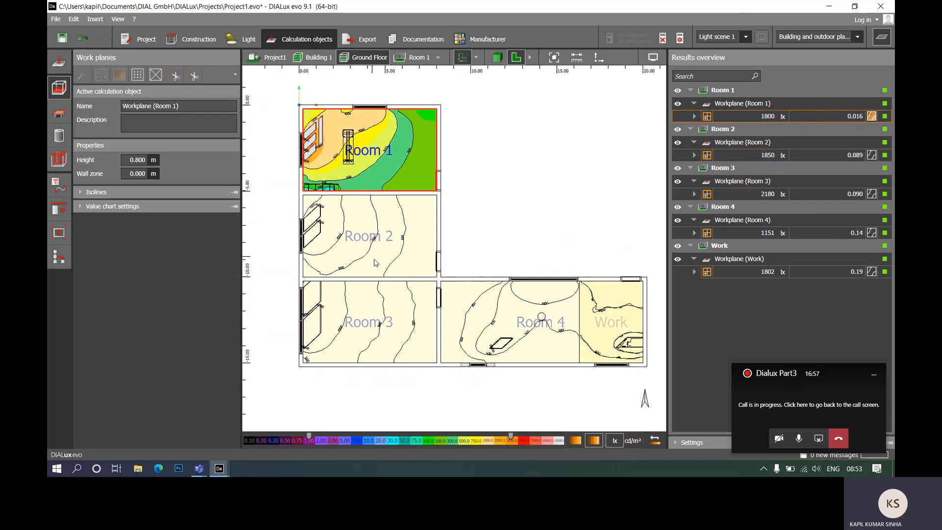
- Display the workplane results of Rooms 2, 3 and 4 in false colours
{"action": "left_click", "coordinate": [377, 219]}
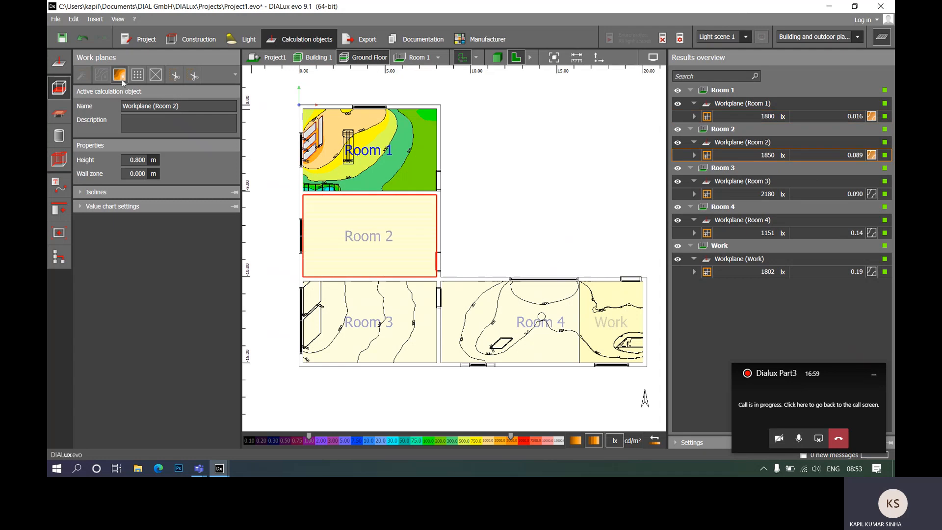
{"action": "left_click", "coordinate": [382, 309]}
{"action": "left_click", "coordinate": [119, 76]}
{"action": "left_click", "coordinate": [493, 315]}
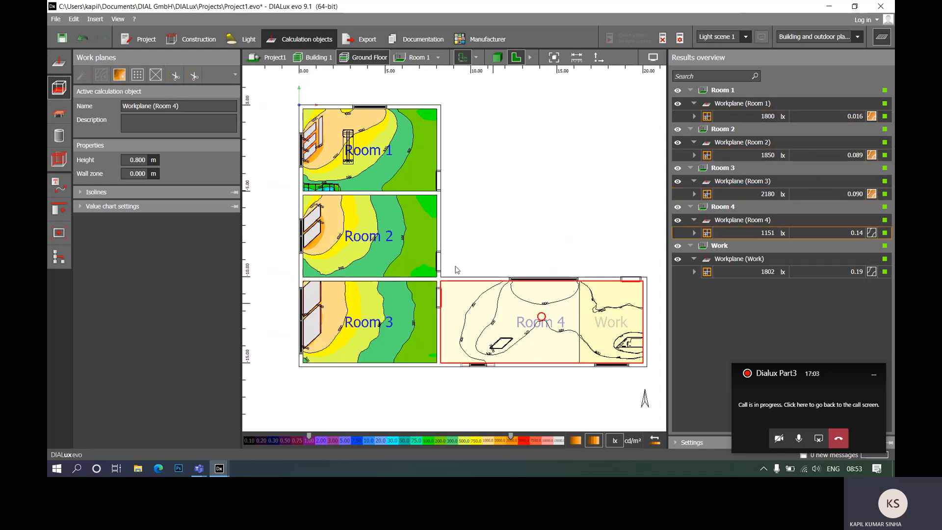
{"action": "left_click", "coordinate": [118, 77]}
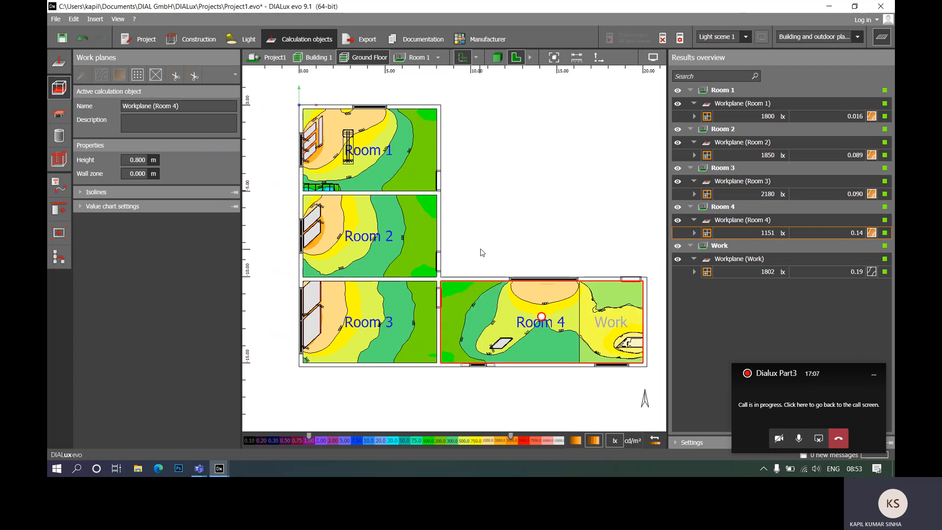
- Examine the false-colour illuminance distribution across the ground-floor rooms with no workplane selected
{"action": "left_click_drag", "start_coordinate": [480, 252], "coordinate": [469, 246]}
{"action": "scroll", "coordinate": [307, 146], "scroll_direction": "up", "scroll_amount": 4}
{"action": "scroll", "coordinate": [308, 146], "scroll_direction": "down", "scroll_amount": 2}
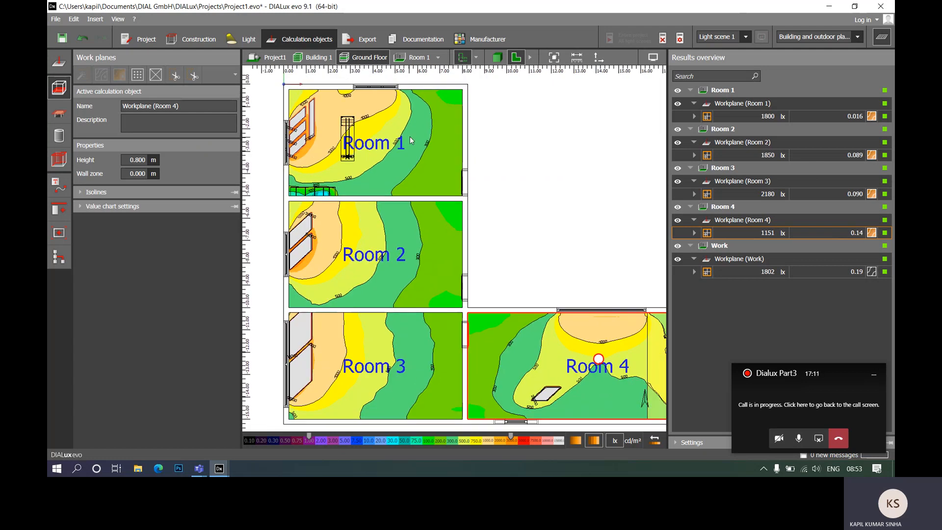
{"action": "mouse_move", "coordinate": [547, 256]}
{"action": "left_mouse_down"}
{"action": "mouse_move", "coordinate": [518, 226]}
{"action": "mouse_move", "coordinate": [530, 226]}
{"action": "mouse_move", "coordinate": [540, 242]}
{"action": "left_mouse_up"}
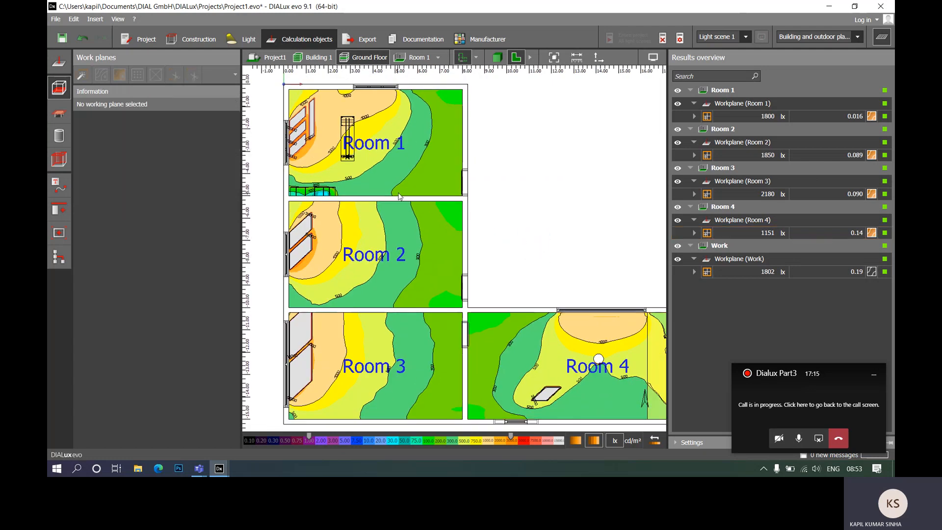
{"action": "scroll", "coordinate": [328, 179], "scroll_direction": "down", "scroll_amount": 3}
{"action": "scroll", "coordinate": [396, 216], "scroll_direction": "up", "scroll_amount": 2}
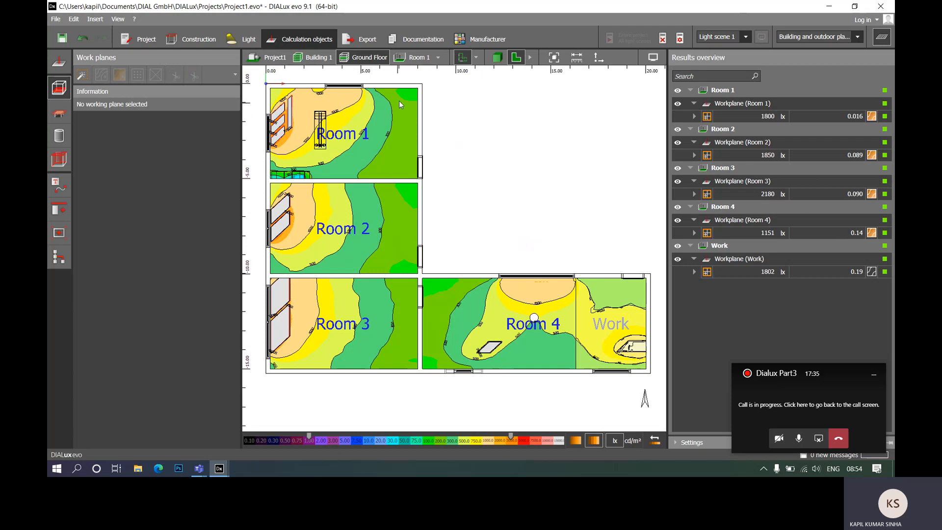
- Show the ground floor in 3D and hide the workplane results of Room 1
{"action": "left_click", "coordinate": [502, 60]}
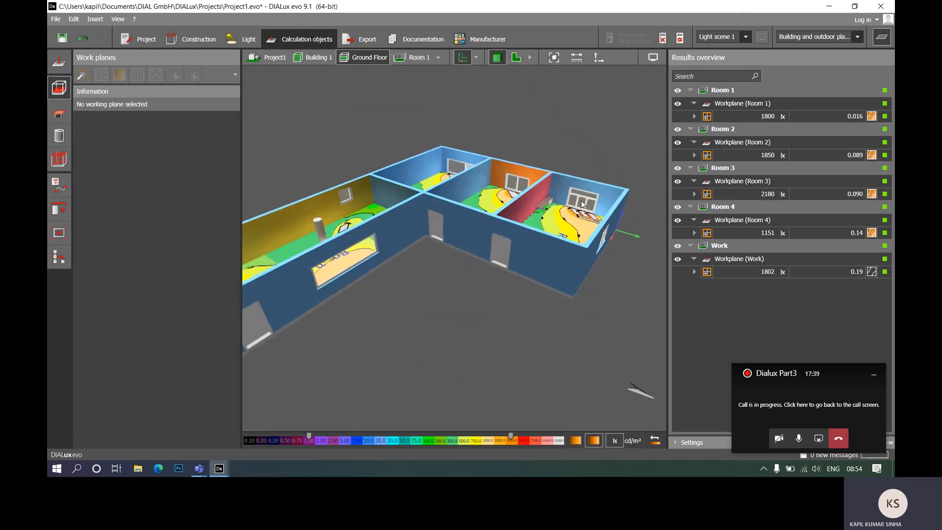
{"action": "left_click", "coordinate": [678, 104]}
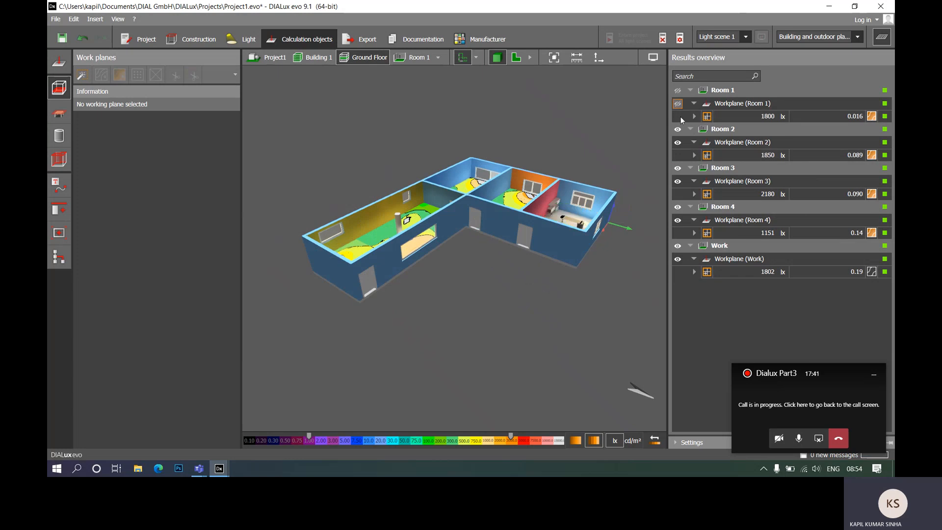
- Hide the workplane results of Rooms 2, 3, 4 and Work on the ground floor
{"action": "left_click", "coordinate": [677, 142]}
{"action": "left_click", "coordinate": [677, 168]}
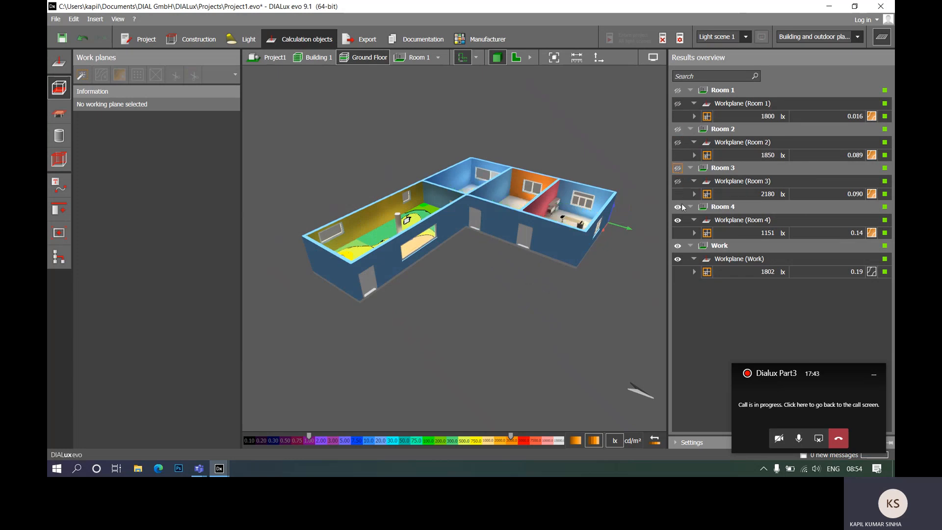
{"action": "left_click", "coordinate": [677, 207]}
{"action": "left_click", "coordinate": [678, 247]}
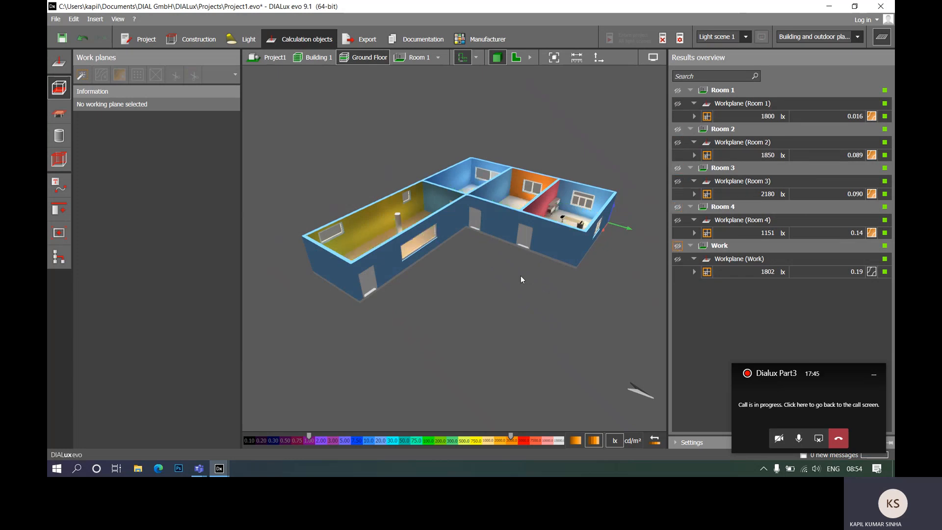
- Examine the calculated daylight across the ground floor and inside Room 4 without the workplane results
{"action": "scroll", "coordinate": [570, 230], "scroll_direction": "up", "scroll_amount": 2}
{"action": "scroll", "coordinate": [578, 221], "scroll_direction": "up", "scroll_amount": 3}
{"action": "scroll", "coordinate": [579, 221], "scroll_direction": "down", "scroll_amount": 2}
{"action": "right_click_drag", "start_coordinate": [558, 170], "coordinate": [526, 210]}
{"action": "scroll", "coordinate": [527, 210], "scroll_direction": "down", "scroll_amount": 3}
{"action": "right_click_drag", "start_coordinate": [455, 295], "coordinate": [529, 229]}
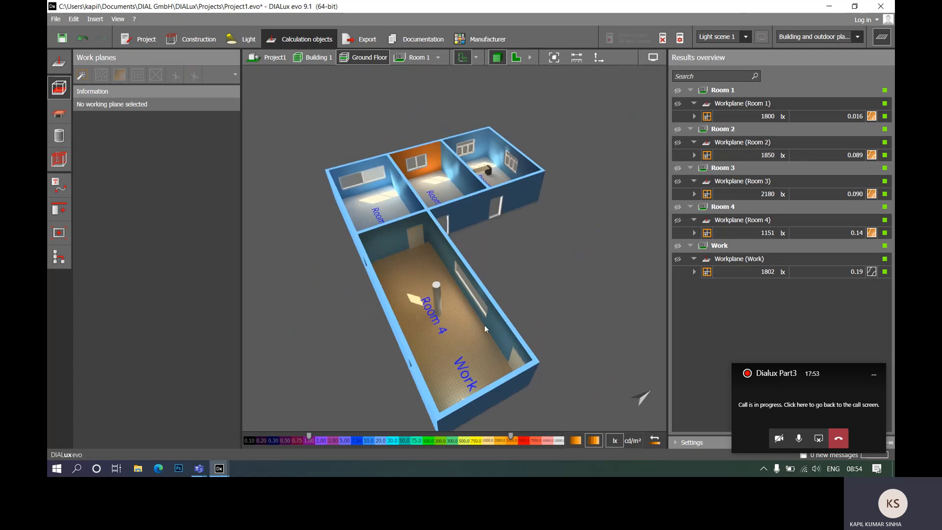
{"action": "scroll", "coordinate": [502, 320], "scroll_direction": "up", "scroll_amount": 5}
{"action": "scroll", "coordinate": [483, 325], "scroll_direction": "down", "scroll_amount": 5}
{"action": "right_click_drag", "start_coordinate": [501, 299], "coordinate": [468, 327]}
{"action": "scroll", "coordinate": [493, 326], "scroll_direction": "down", "scroll_amount": 5}
- Inspect the sunlight entering through the windows of Room 3 and the adjoining rooms, ending at Room 1
{"action": "scroll", "coordinate": [398, 181], "scroll_direction": "up", "scroll_amount": 2}
{"action": "scroll", "coordinate": [395, 197], "scroll_direction": "up", "scroll_amount": 6}
{"action": "scroll", "coordinate": [401, 226], "scroll_direction": "down", "scroll_amount": 1}
{"action": "right_click_drag", "start_coordinate": [443, 358], "coordinate": [563, 382]}
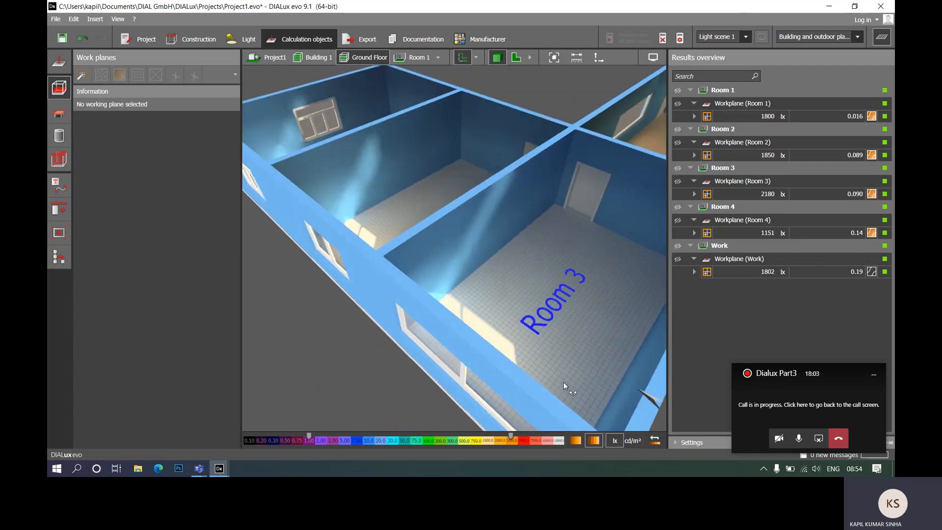
{"action": "scroll", "coordinate": [417, 289], "scroll_direction": "down", "scroll_amount": 5}
{"action": "right_click_drag", "start_coordinate": [387, 253], "coordinate": [575, 224]}
{"action": "scroll", "coordinate": [352, 249], "scroll_direction": "down", "scroll_amount": 3}
{"action": "scroll", "coordinate": [439, 297], "scroll_direction": "up", "scroll_amount": 2}
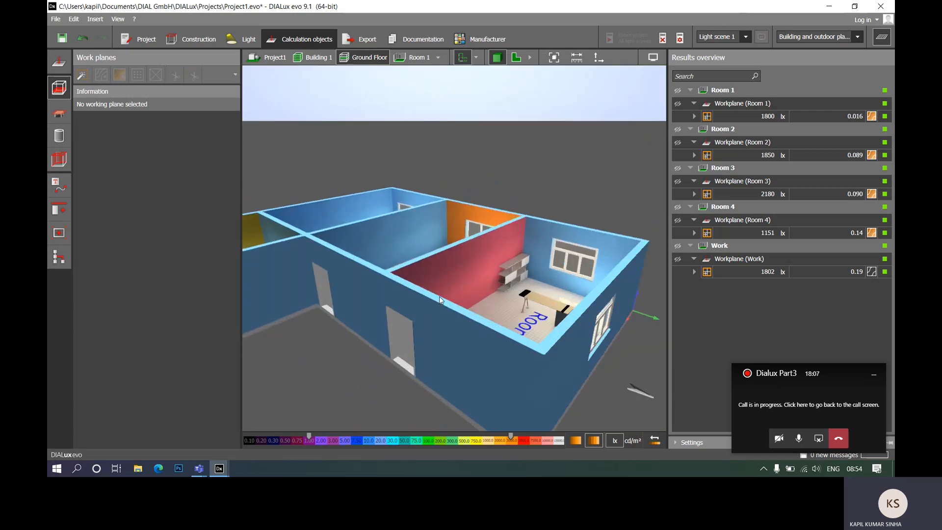
- Save the project and show Room 1 on its own with its workplane results hidden
{"action": "left_click", "coordinate": [427, 57]}
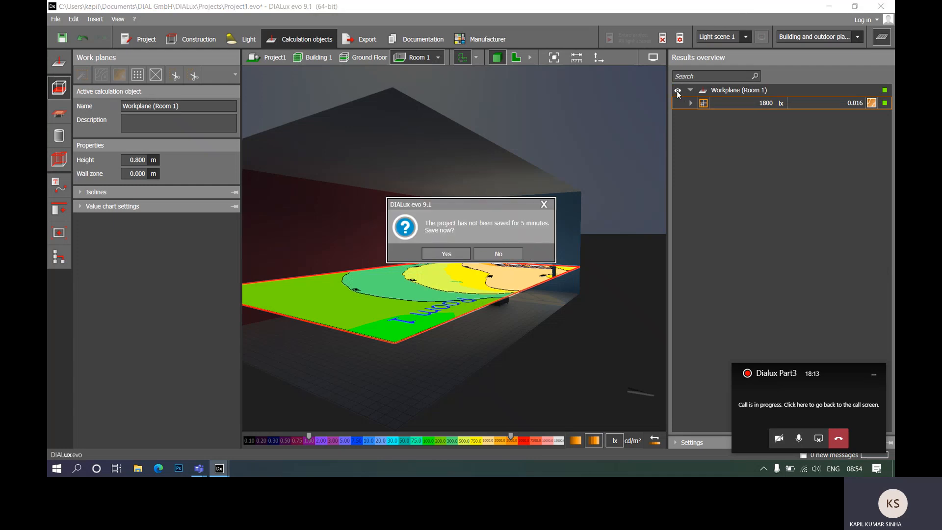
{"action": "left_click", "coordinate": [435, 255]}
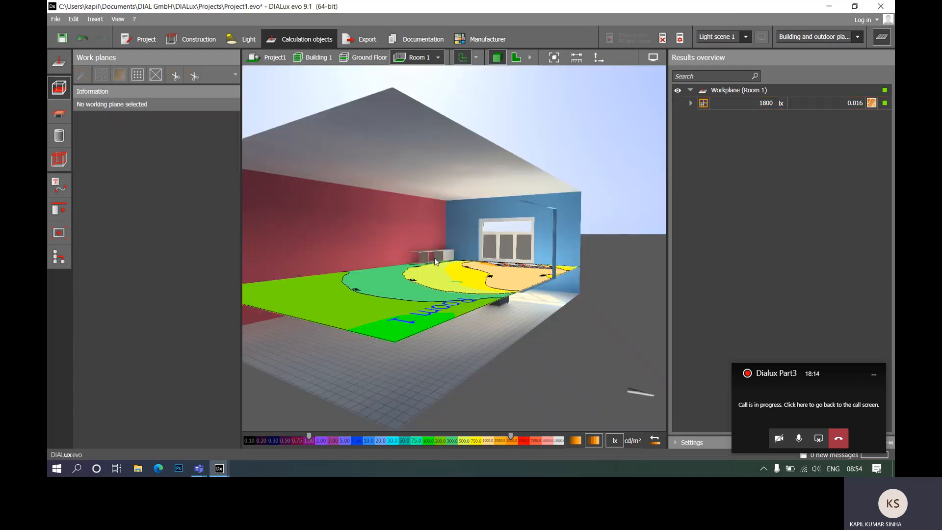
{"action": "left_click", "coordinate": [679, 91]}
{"action": "right_click_drag", "start_coordinate": [529, 178], "coordinate": [527, 266]}
{"action": "scroll", "coordinate": [528, 266], "scroll_direction": "up", "scroll_amount": 3}
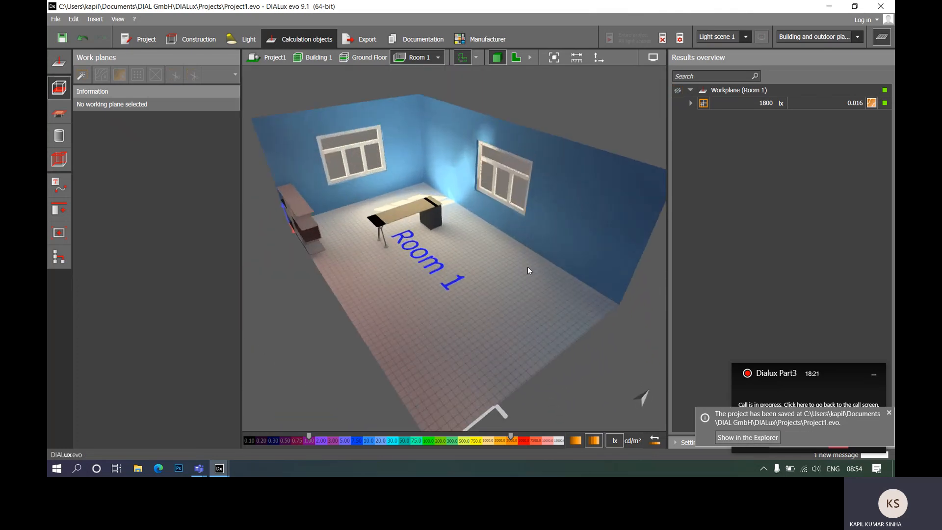
- View Room 1's daylight from above and expand the detailed illuminance results of its workplane
{"action": "right_click_drag", "start_coordinate": [428, 285], "coordinate": [445, 278]}
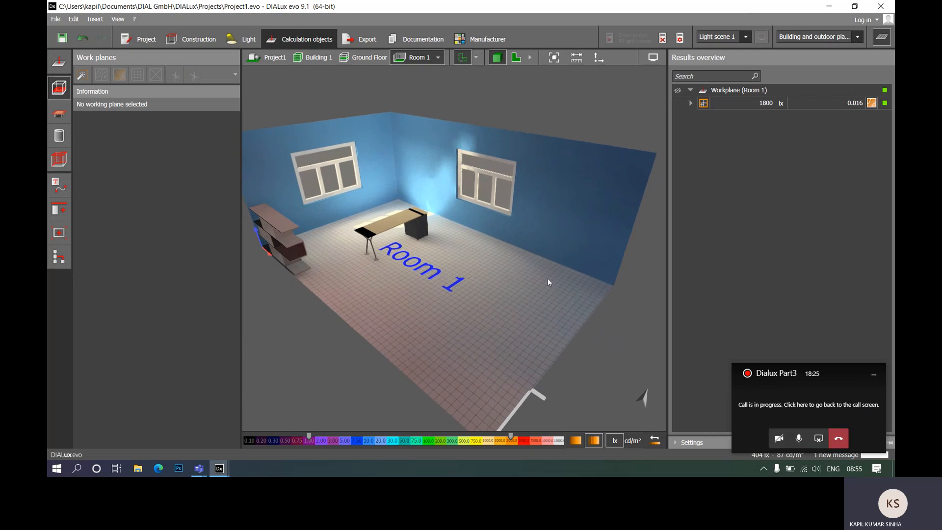
{"action": "scroll", "coordinate": [529, 264], "scroll_direction": "down", "scroll_amount": 2}
{"action": "scroll", "coordinate": [491, 273], "scroll_direction": "up", "scroll_amount": 3}
{"action": "middle_click_drag", "start_coordinate": [496, 269], "coordinate": [486, 269]}
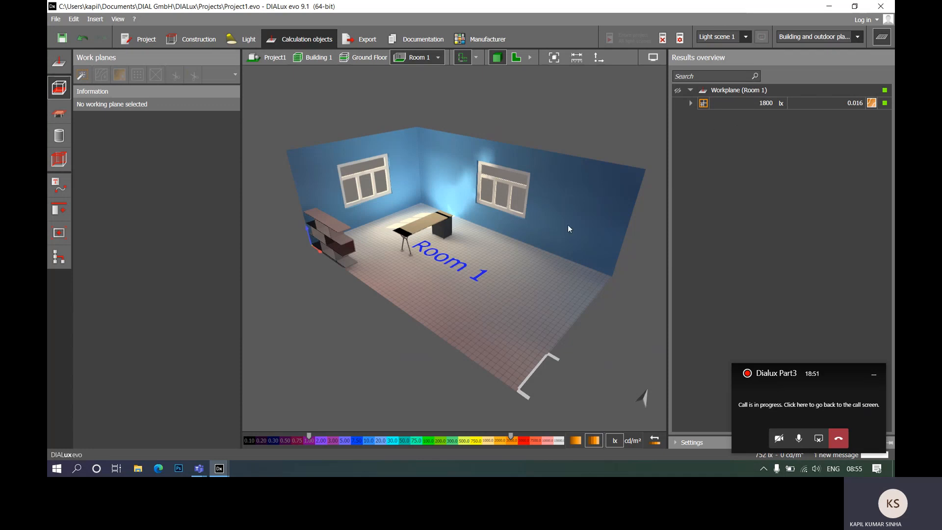
{"action": "left_click", "coordinate": [690, 103]}
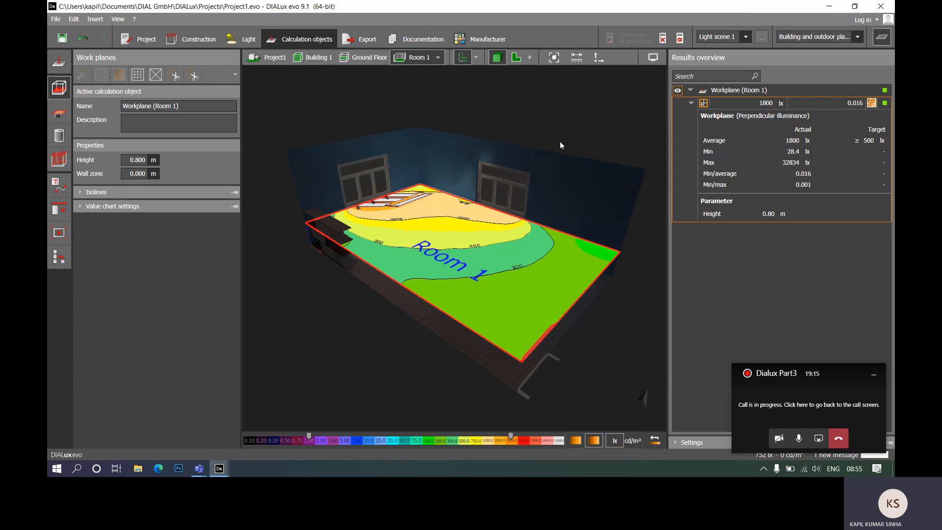
{"action": "left_click", "coordinate": [199, 469]}
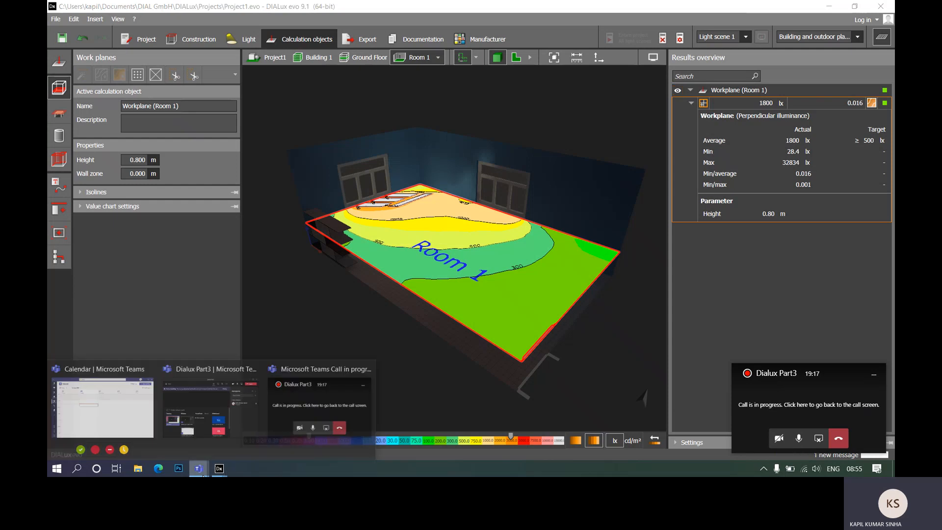